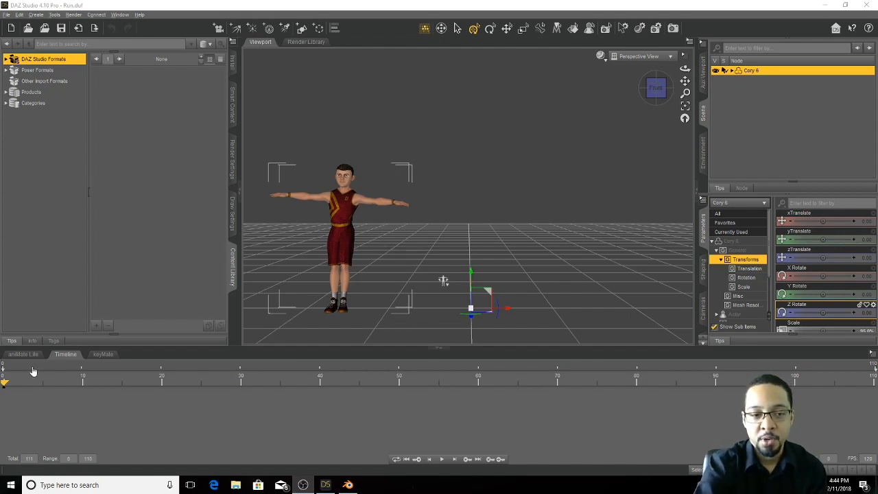
Step: Scrub through the run animation from frame 0 to 110 and back, inspecting the character from the left and front
{"action": "left_click", "coordinate": [7, 384]}
{"action": "left_click_drag", "start_coordinate": [7, 384], "coordinate": [876, 396]}
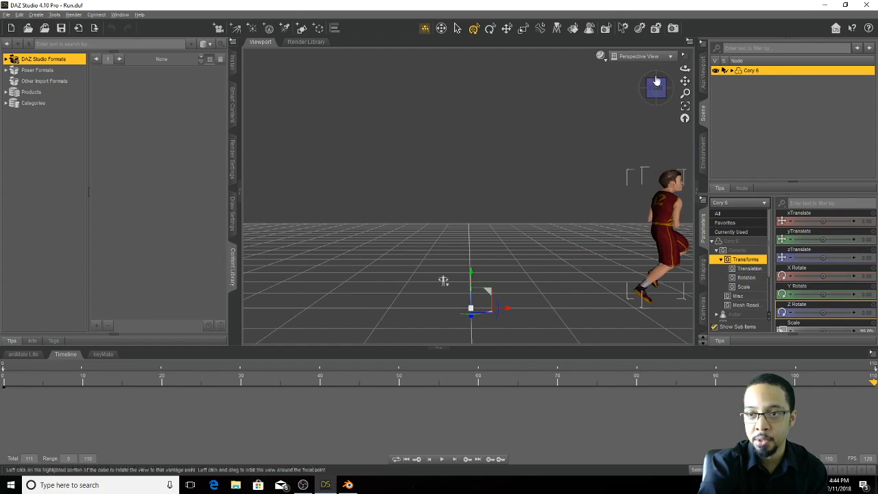
{"action": "left_click_drag", "start_coordinate": [443, 279], "coordinate": [423, 278]}
{"action": "left_click_drag", "start_coordinate": [186, 385], "coordinate": [2, 380]}
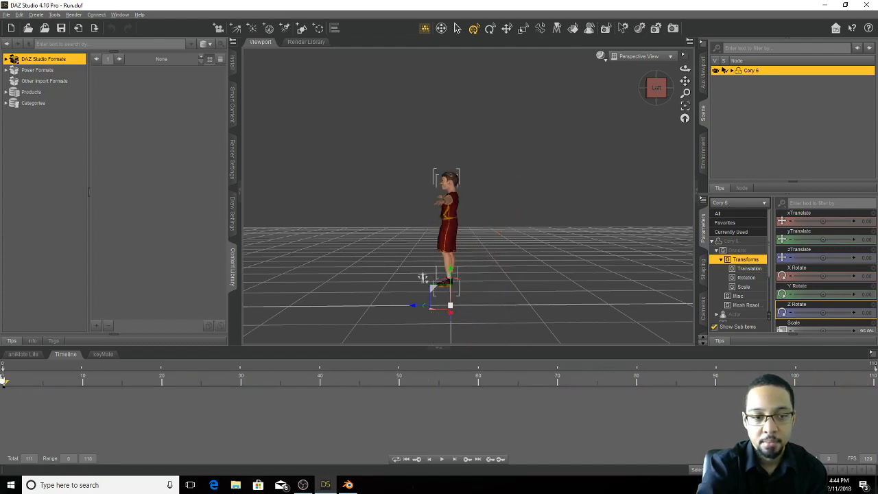
{"action": "left_click", "coordinate": [651, 91]}
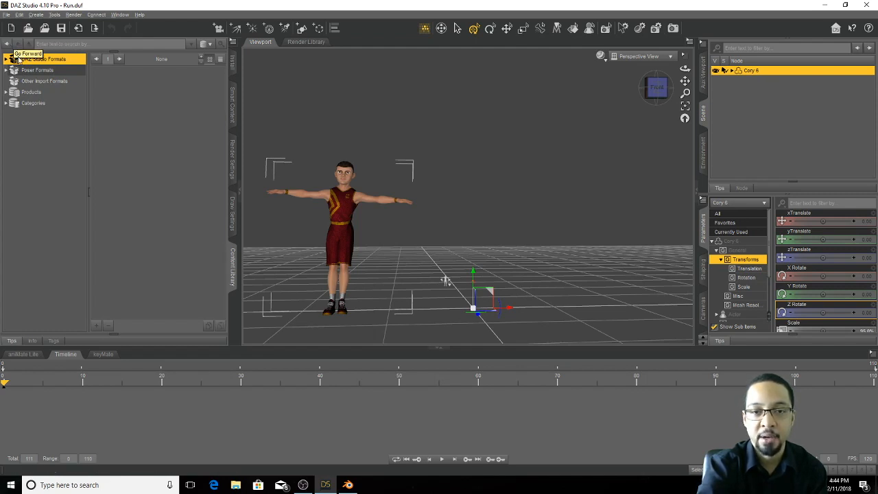
Step: Start exporting the scene in Autodesk FBX format to the Characters folder, overwriting the existing DazToBlender file
{"action": "left_click", "coordinate": [7, 15]}
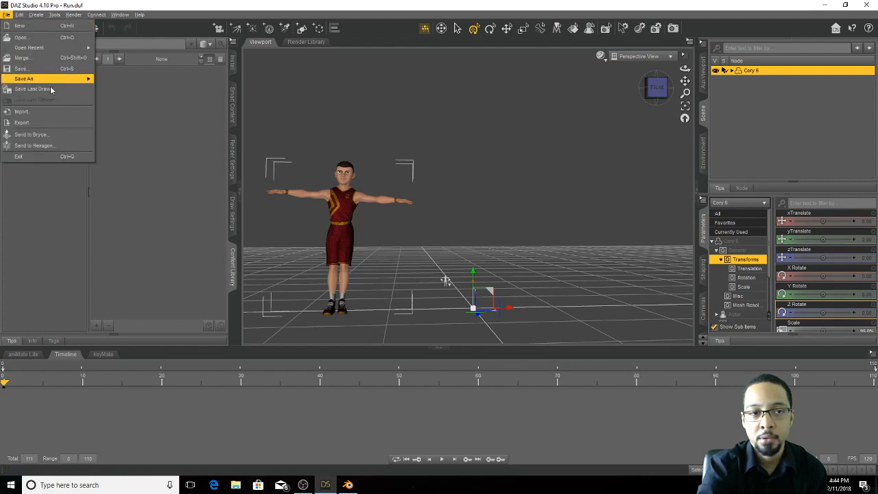
{"action": "left_click", "coordinate": [59, 122]}
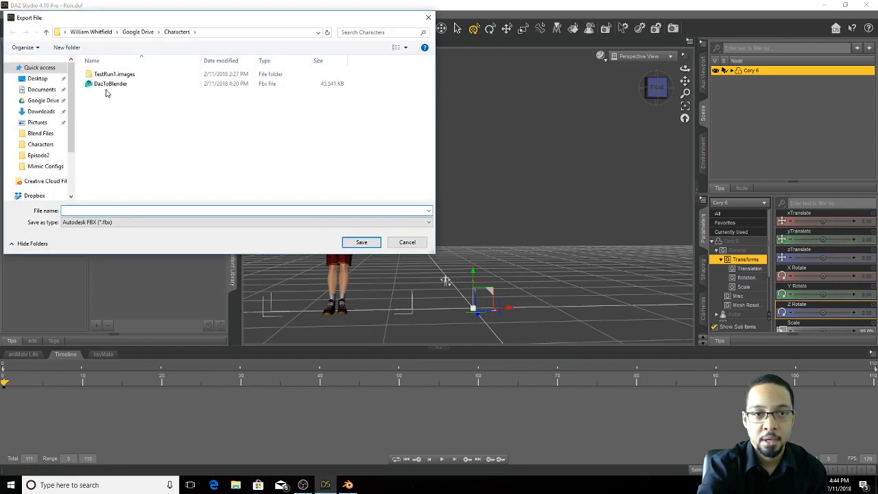
{"action": "left_click", "coordinate": [107, 85]}
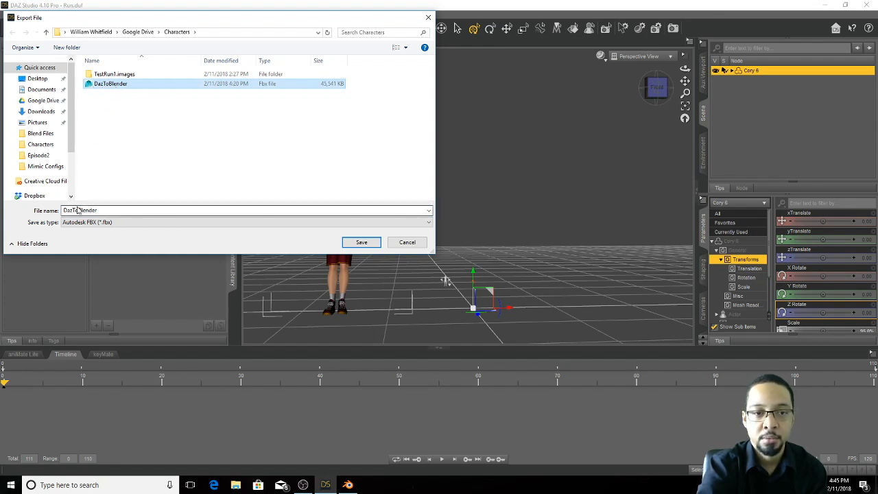
{"action": "left_click", "coordinate": [165, 224]}
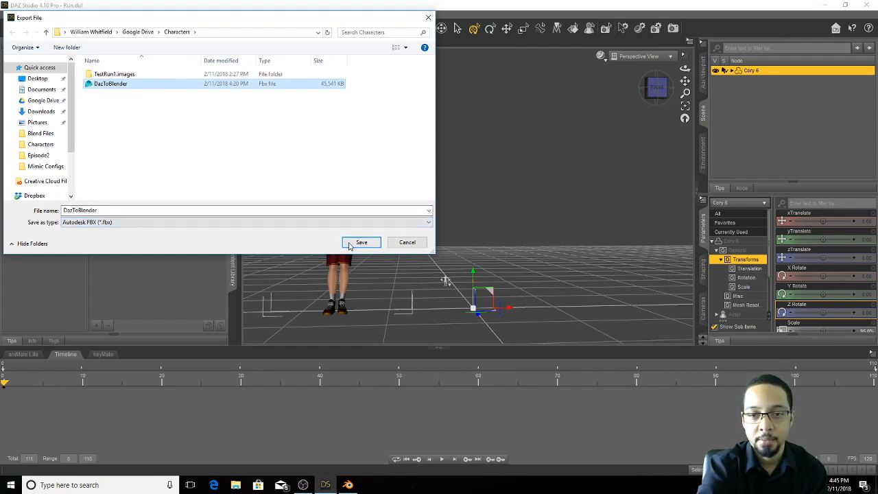
{"action": "left_click", "coordinate": [360, 225]}
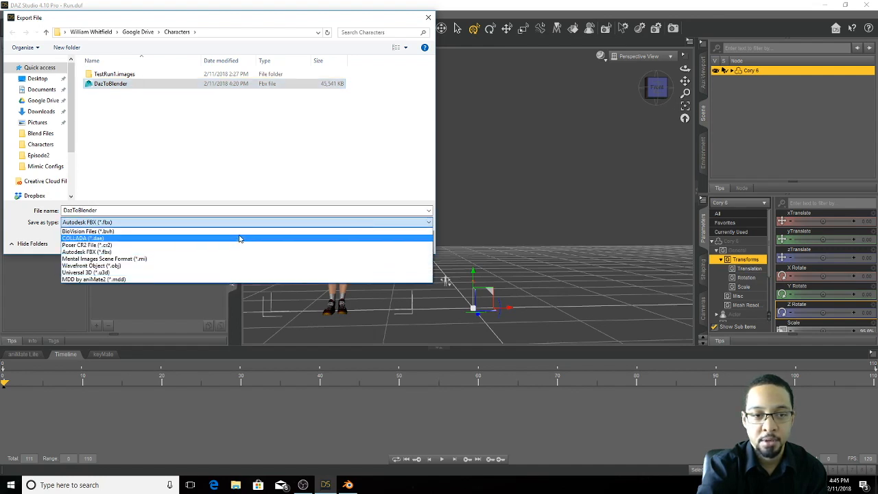
{"action": "left_click", "coordinate": [175, 254]}
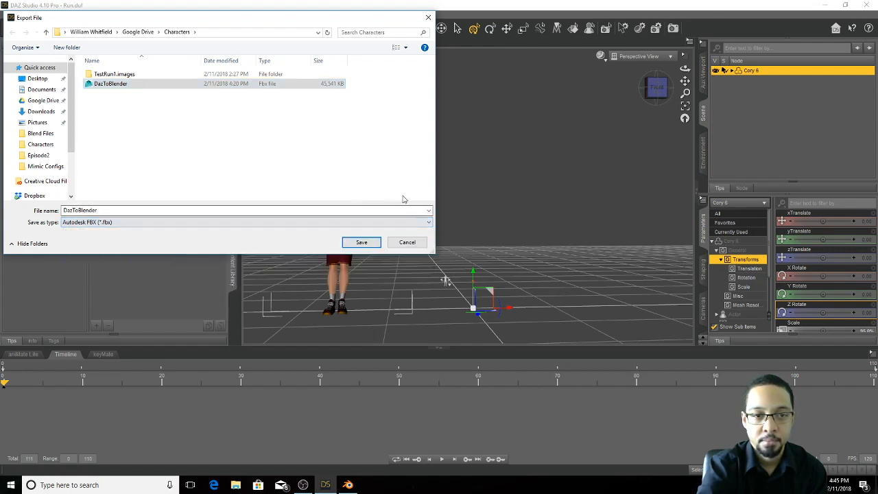
{"action": "left_click", "coordinate": [361, 244]}
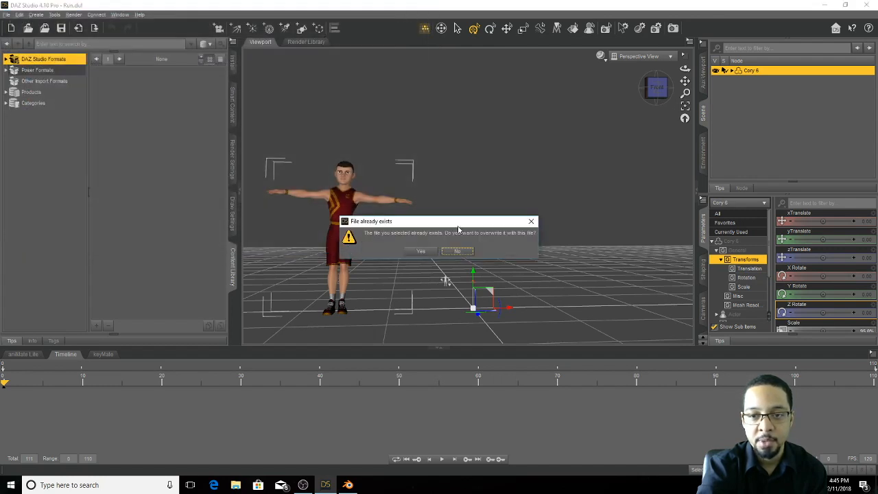
{"action": "left_click", "coordinate": [421, 252]}
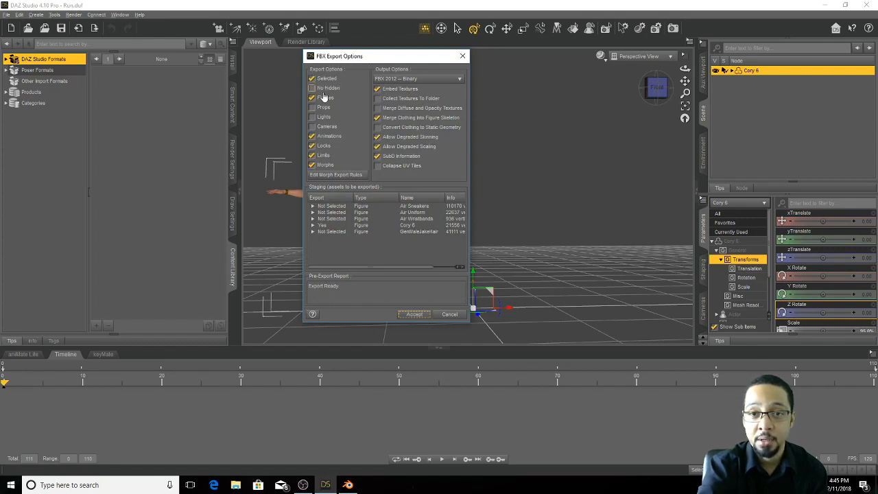
Step: Export the selected figure as FBX 2012 Binary with animations, morphs and embedded textures included
{"action": "left_click", "coordinate": [322, 167]}
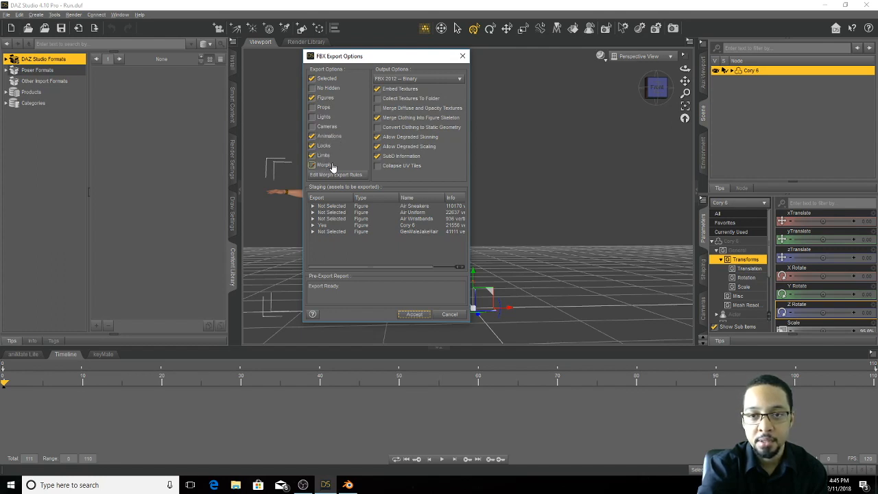
{"action": "left_click", "coordinate": [403, 89]}
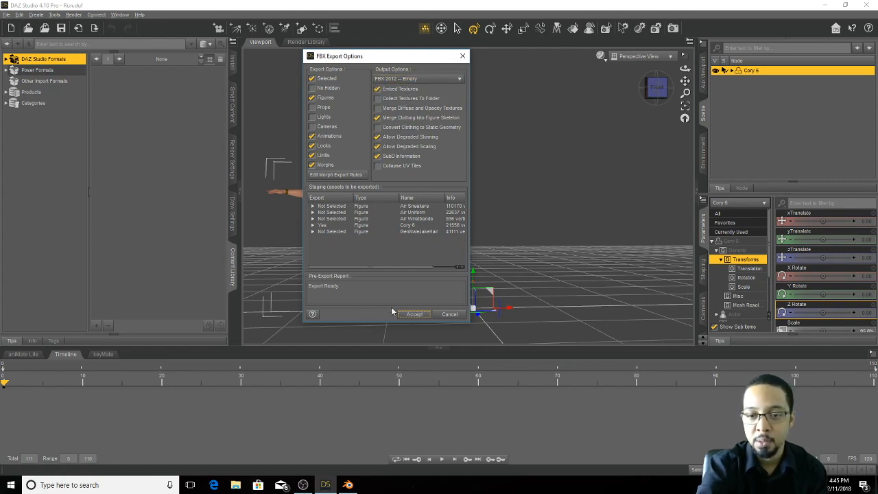
{"action": "left_click", "coordinate": [416, 315]}
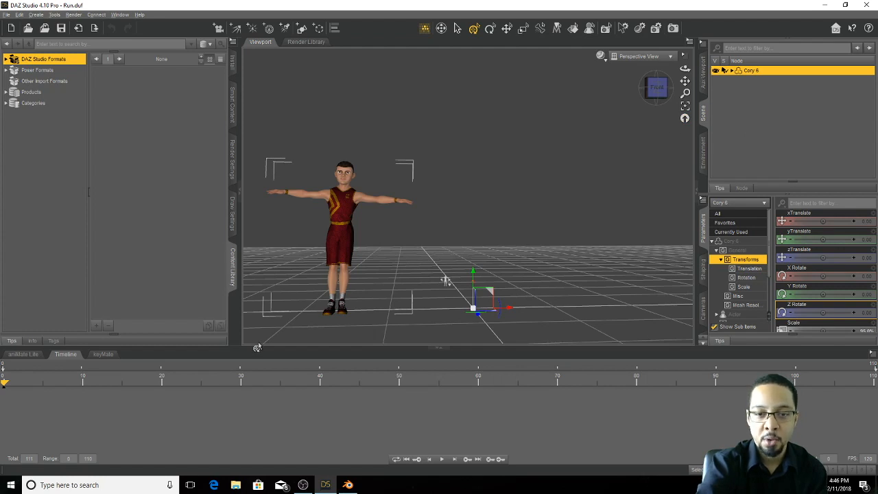
Step: Close DAZ Studio without saving the scene changes and switch to Blender
{"action": "left_click", "coordinate": [348, 485]}
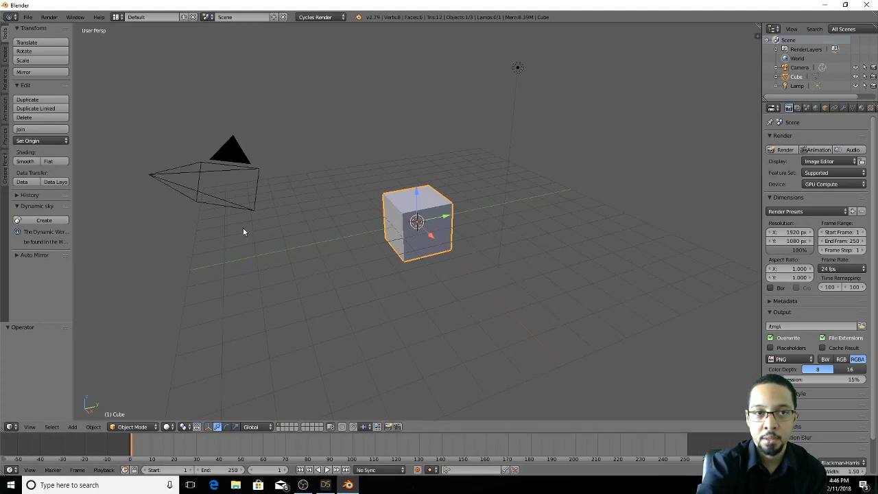
{"action": "left_click", "coordinate": [326, 486]}
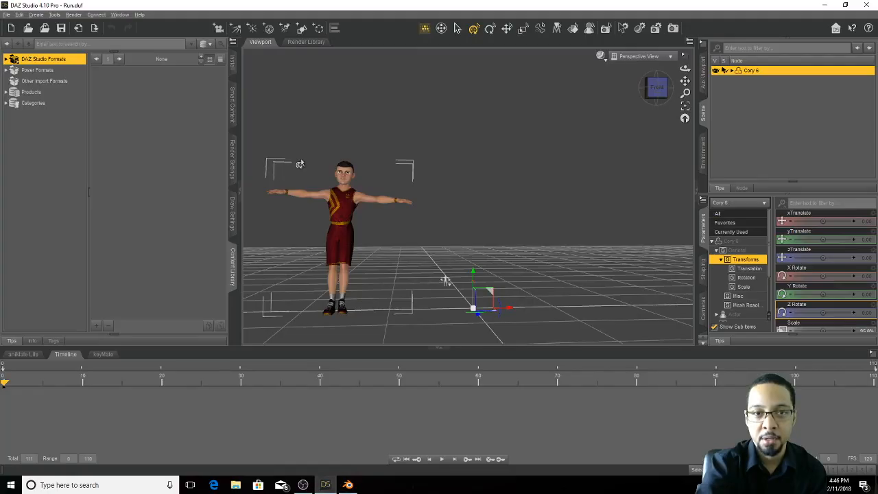
{"action": "left_click", "coordinate": [867, 5]}
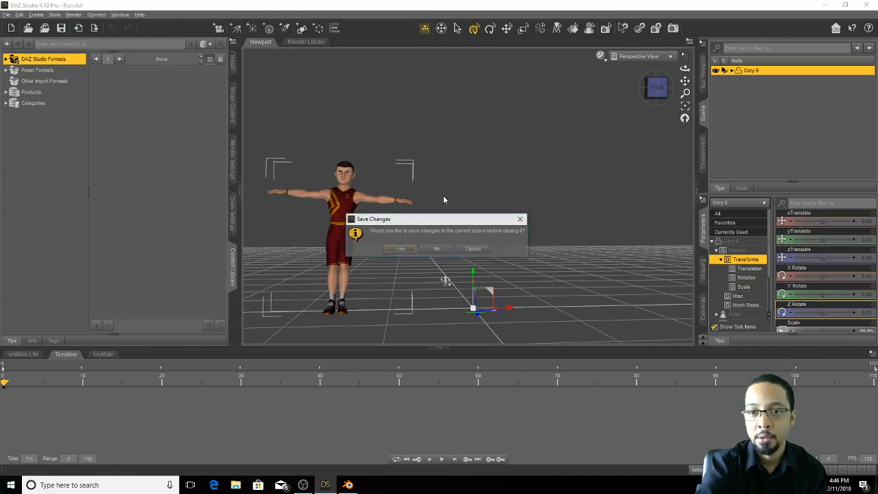
{"action": "left_click", "coordinate": [438, 250]}
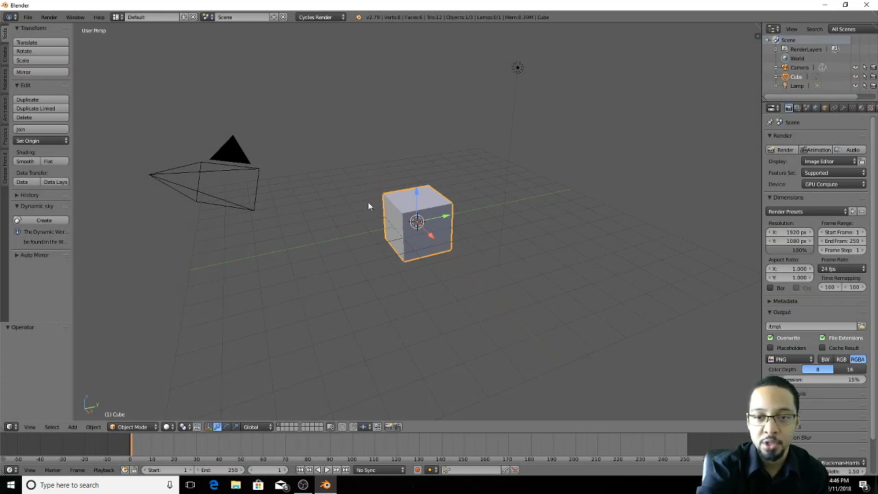
{"action": "middle_click_drag", "start_coordinate": [353, 253], "coordinate": [421, 220]}
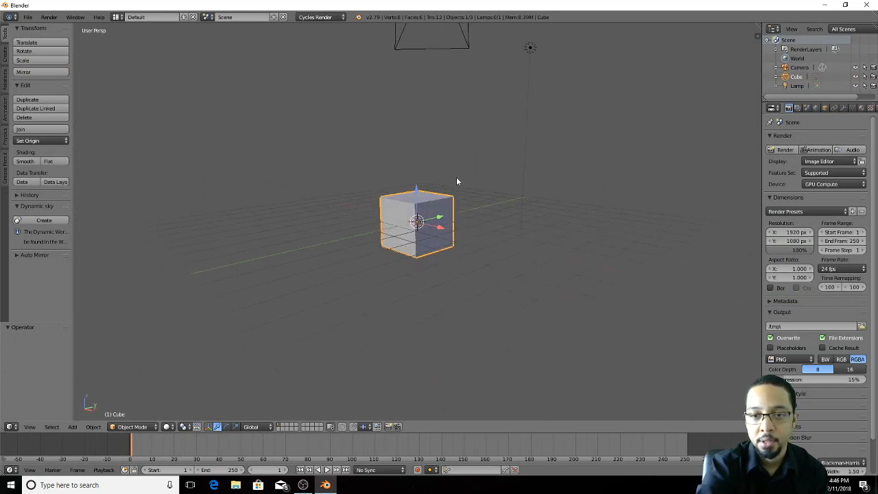
{"action": "scroll", "coordinate": [457, 184], "scroll_direction": "up", "scroll_amount": 5}
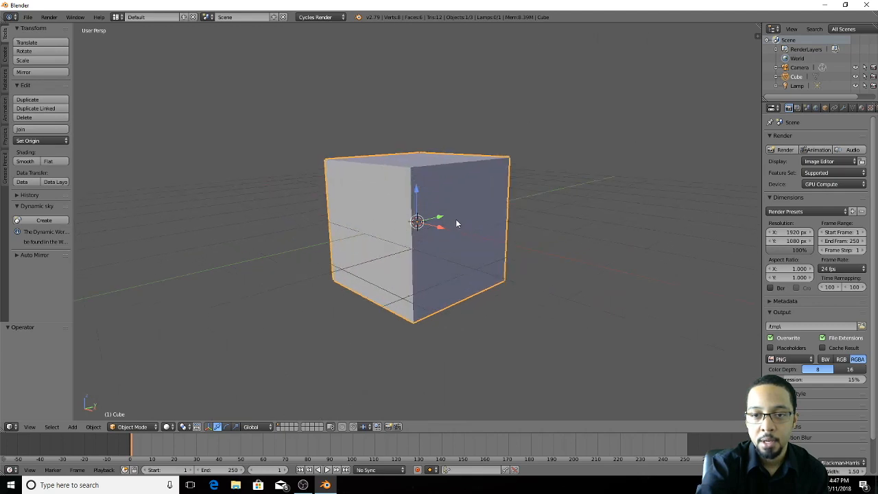
{"action": "middle_click_drag", "start_coordinate": [456, 224], "coordinate": [420, 227]}
{"action": "scroll", "coordinate": [405, 224], "scroll_direction": "down", "scroll_amount": 5}
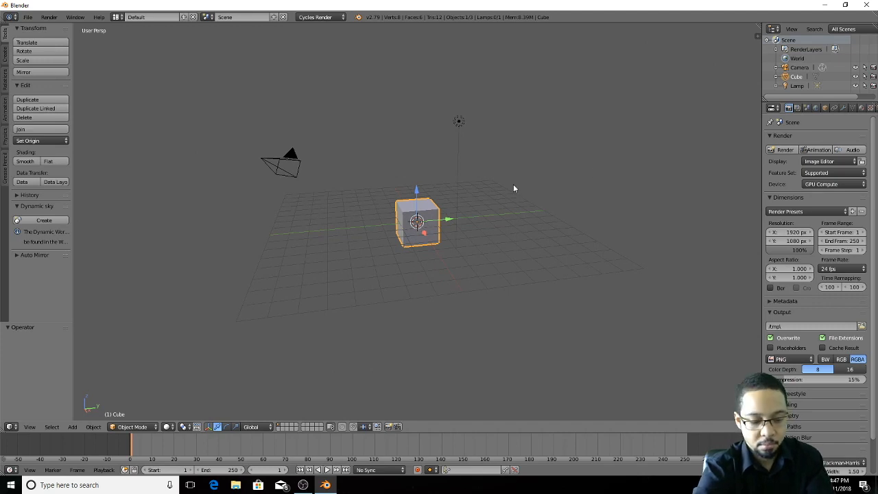
Step: Turn on the Screencast Keys display in the 3D view and hide the properties region again
{"action": "key", "text": "n"}
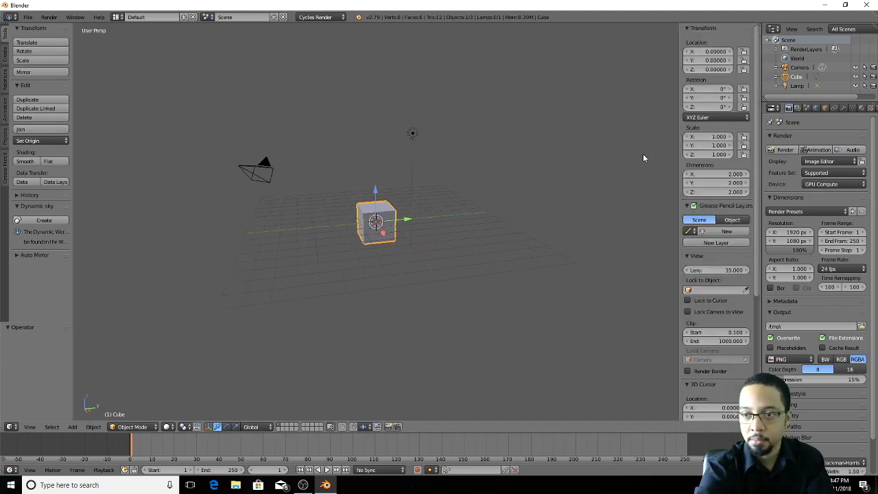
{"action": "scroll", "coordinate": [709, 145], "scroll_direction": "down", "scroll_amount": 6}
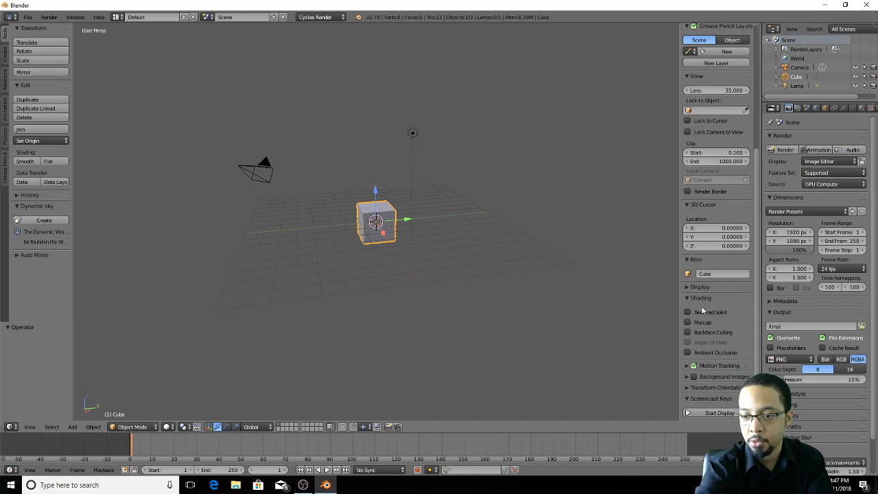
{"action": "left_click", "coordinate": [717, 414]}
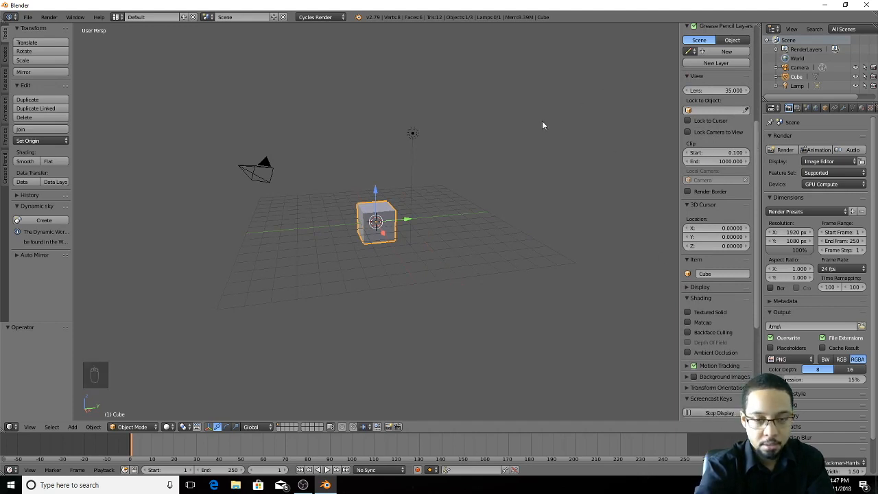
{"action": "key", "text": "n"}
Step: Move the default cube up 1 unit along Z and about 4.8 units along Y
{"action": "middle_click_drag", "start_coordinate": [439, 190], "coordinate": [483, 197]}
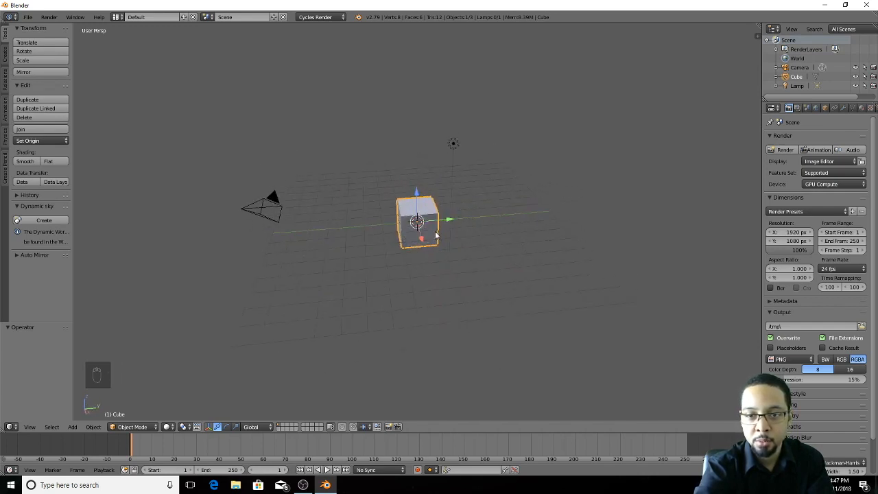
{"action": "key", "text": "g"}
{"action": "key", "text": "z"}
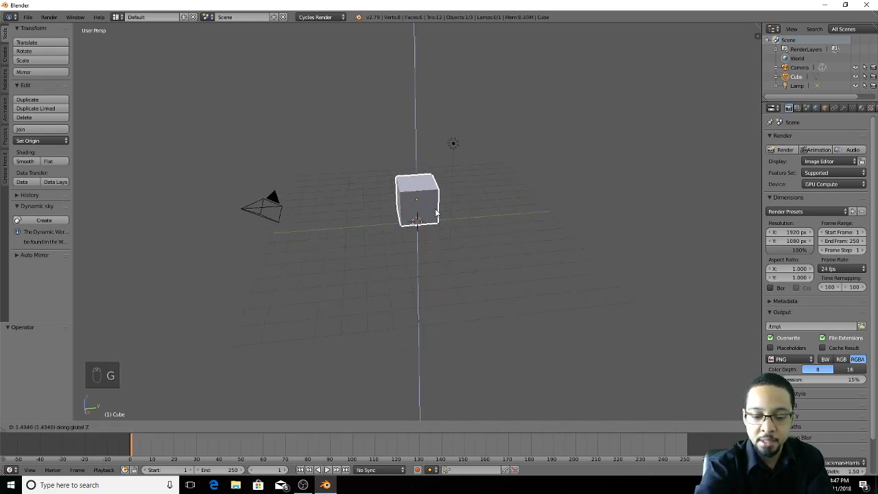
{"action": "type", "text": "1"}
{"action": "left_click", "coordinate": [435, 213]}
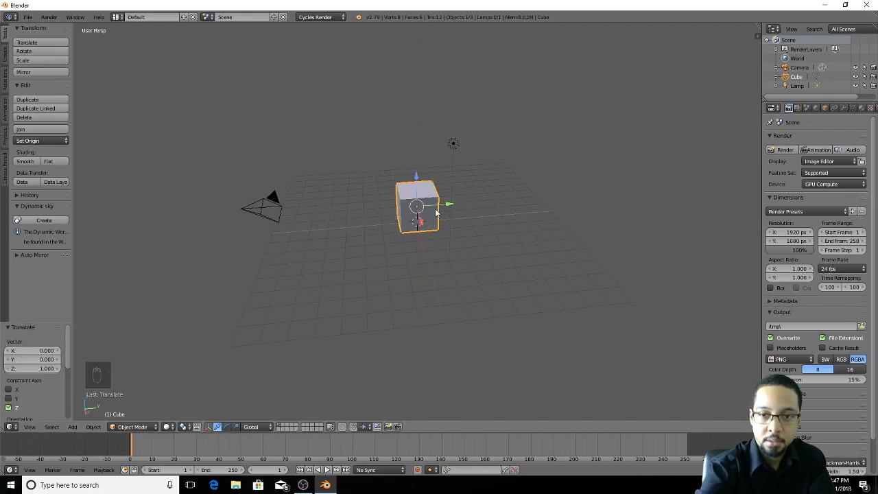
{"action": "key", "text": "g"}
{"action": "key", "text": "y"}
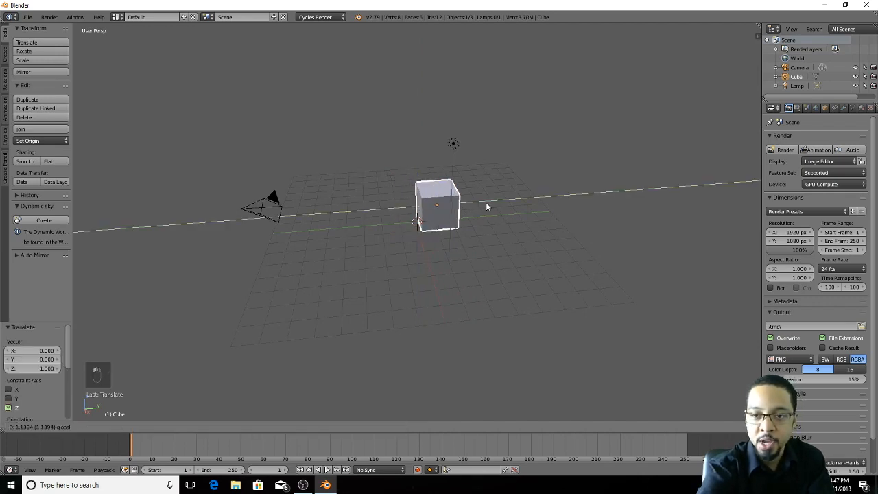
{"action": "left_click", "coordinate": [532, 204]}
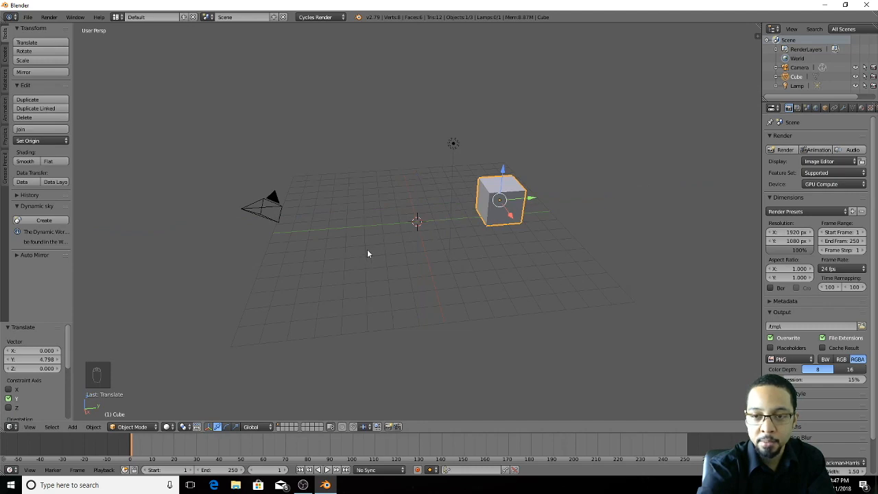
Step: Start an FBX import and choose DazToBlender.fbx from the recent Characters folder
{"action": "middle_click_drag", "start_coordinate": [367, 254], "coordinate": [353, 329]}
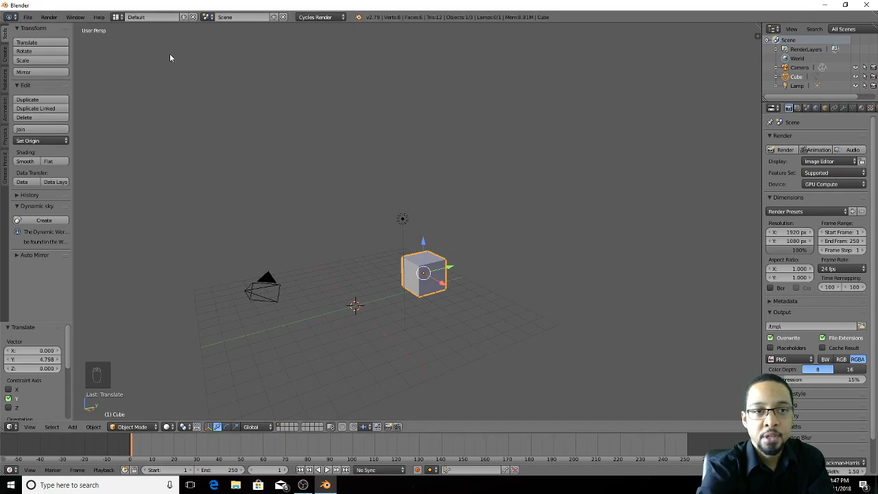
{"action": "middle_click_drag", "start_coordinate": [271, 205], "coordinate": [288, 137]}
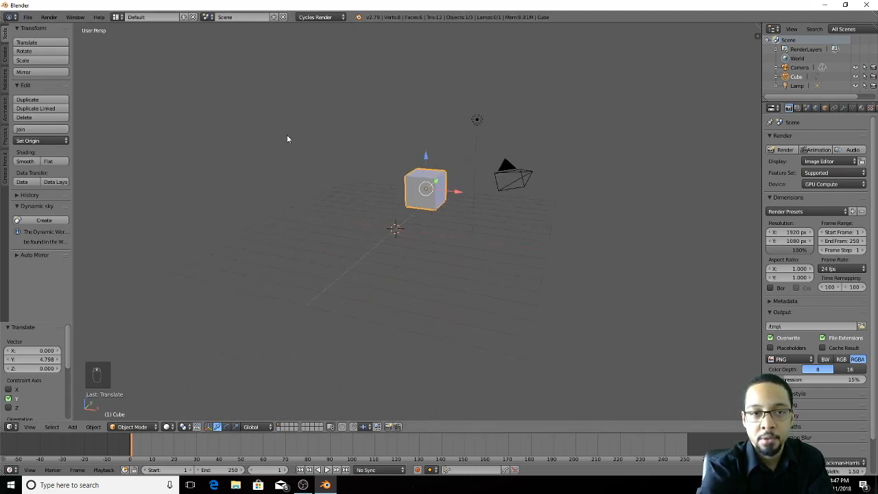
{"action": "left_click", "coordinate": [28, 16]}
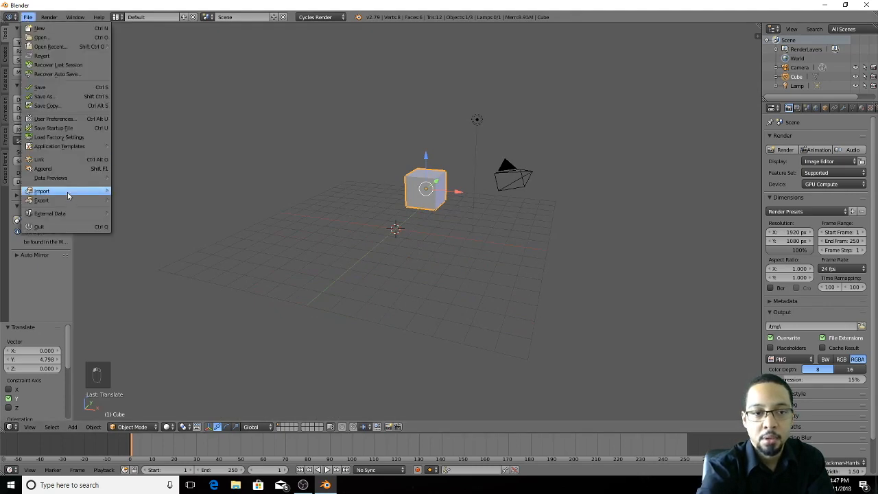
{"action": "mouse_move", "coordinate": [67, 192]}
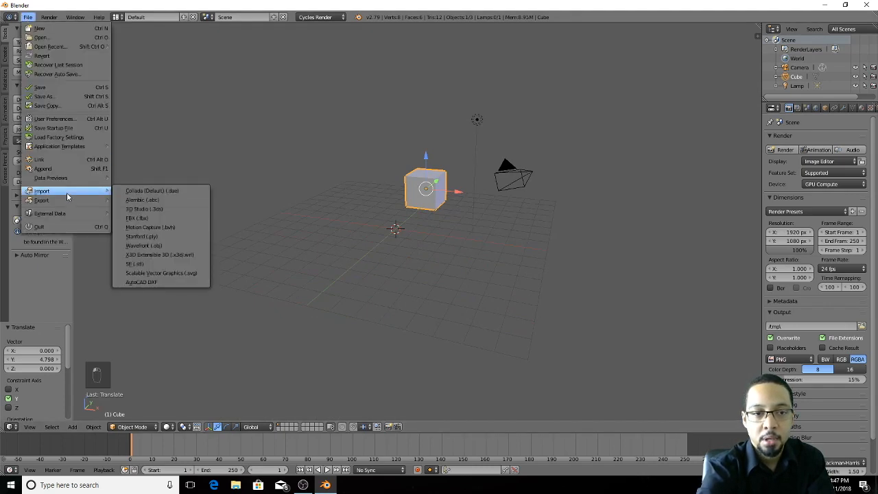
{"action": "left_click", "coordinate": [141, 218]}
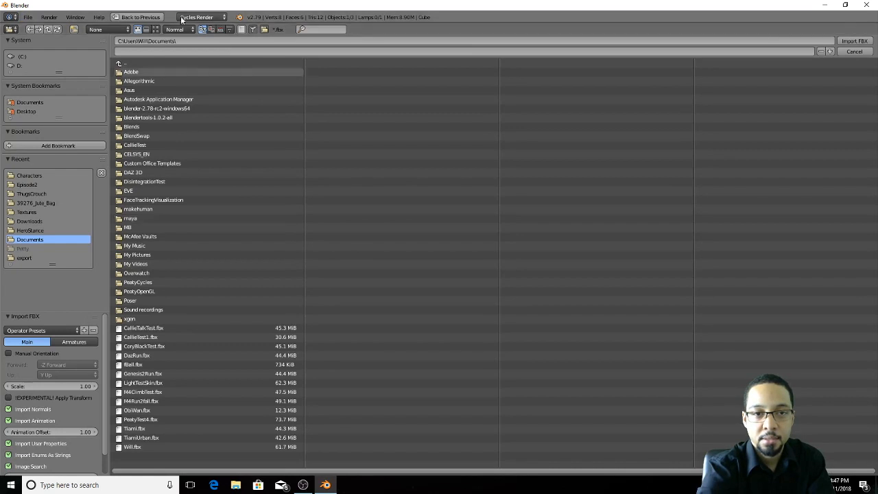
{"action": "left_click", "coordinate": [27, 176]}
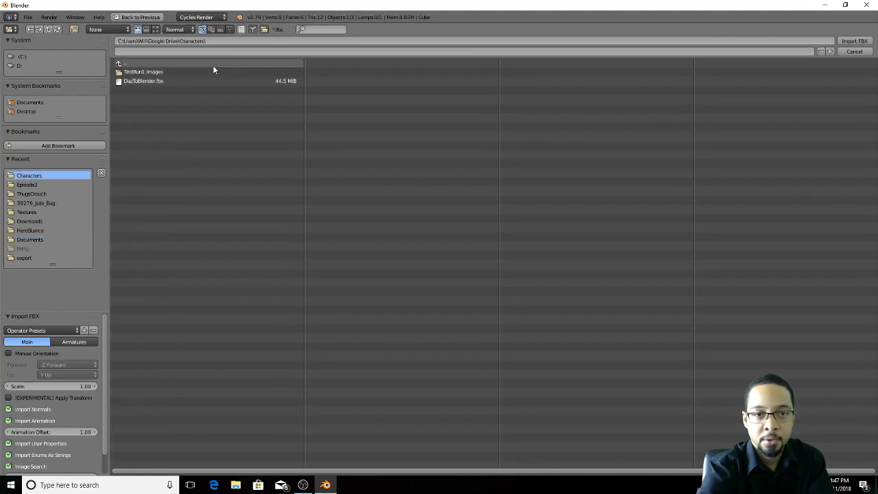
{"action": "left_click", "coordinate": [136, 82]}
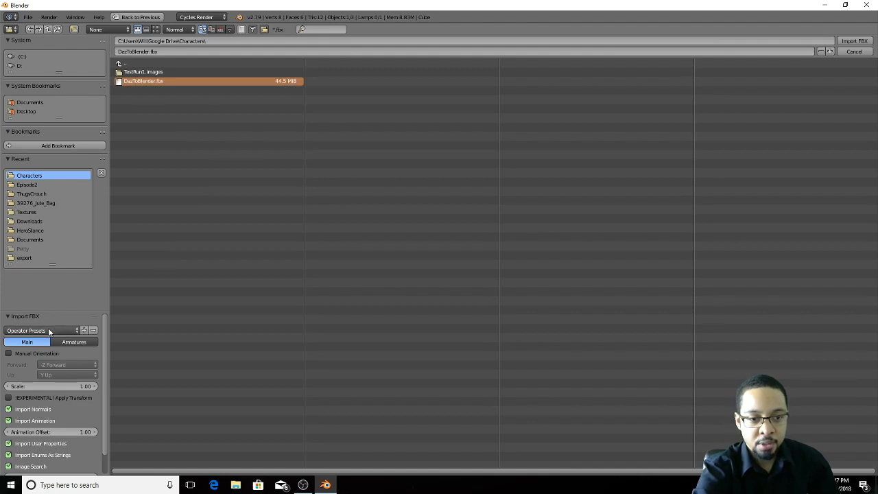
Step: Turn off Use Pre/Post Rotation, enable Automatic Bone Orientation for armatures, and import the FBX file
{"action": "scroll", "coordinate": [35, 346], "scroll_direction": "down", "scroll_amount": 1}
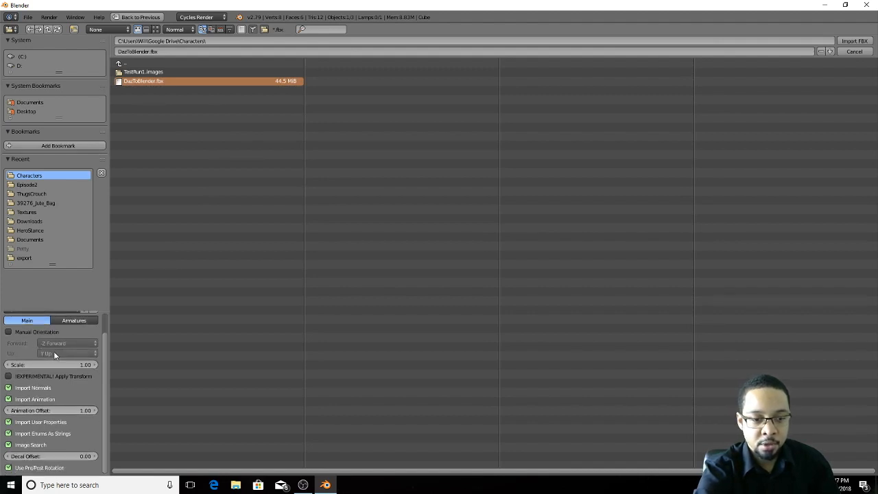
{"action": "left_click", "coordinate": [6, 468]}
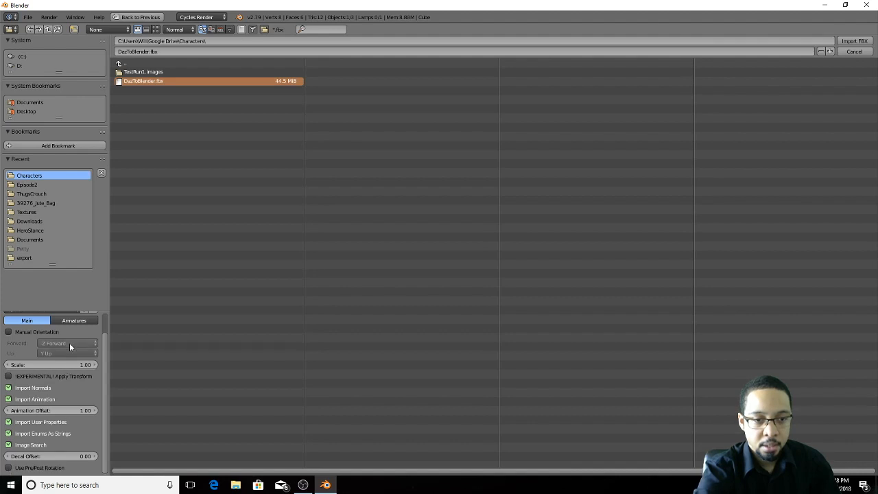
{"action": "scroll", "coordinate": [70, 350], "scroll_direction": "up", "scroll_amount": 2}
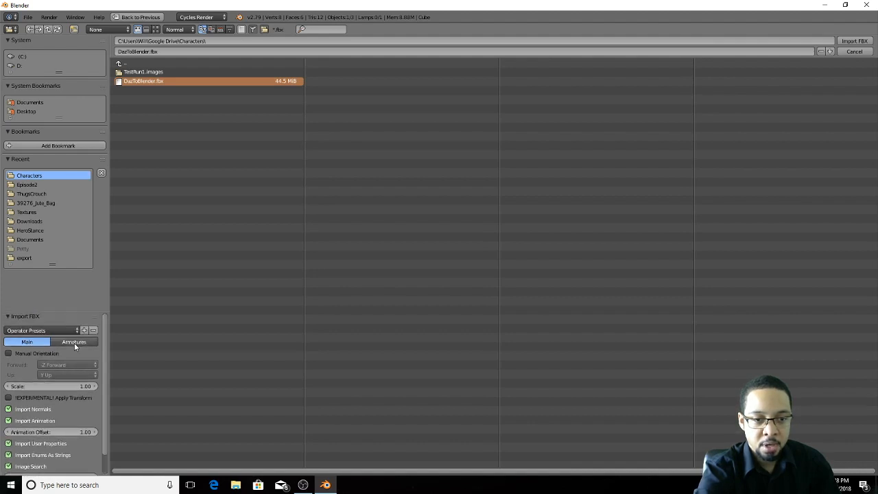
{"action": "left_click", "coordinate": [75, 342]}
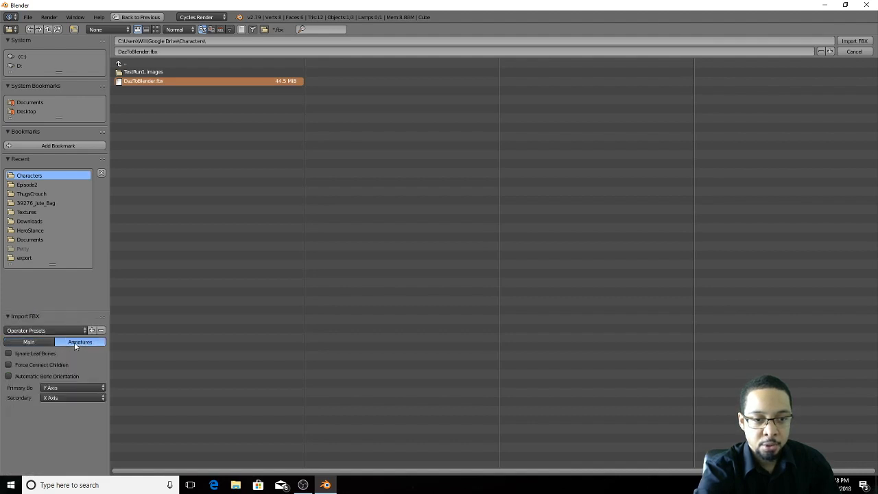
{"action": "left_click", "coordinate": [9, 377]}
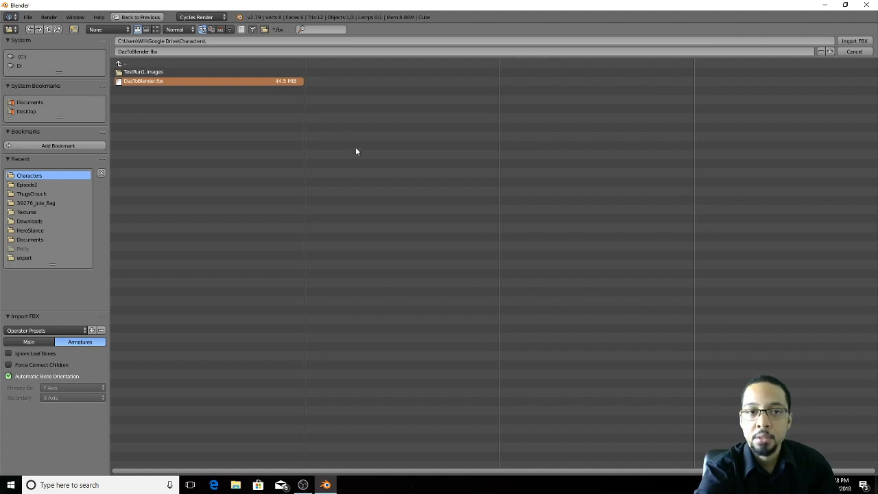
{"action": "left_click", "coordinate": [853, 43]}
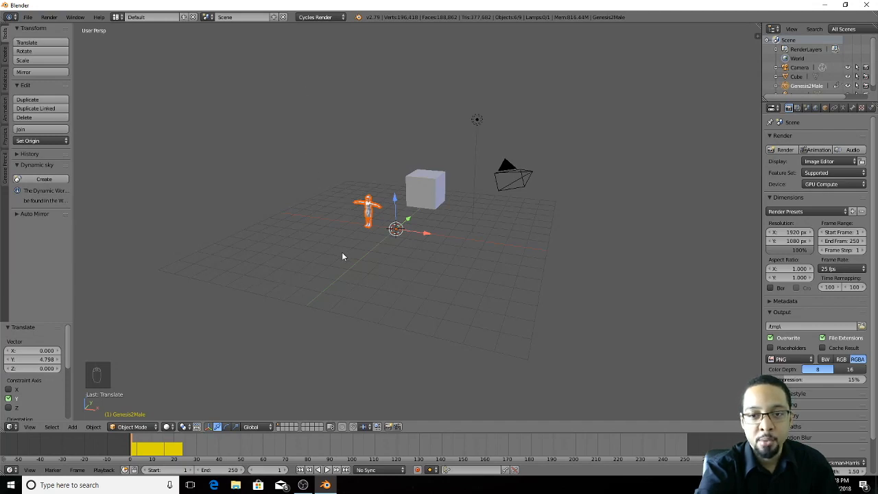
Step: View the imported figure and its keyframes up close and set the current frame to 0
{"action": "middle_click_drag", "start_coordinate": [344, 237], "coordinate": [398, 252]}
{"action": "scroll", "coordinate": [403, 244], "scroll_direction": "up", "scroll_amount": 5}
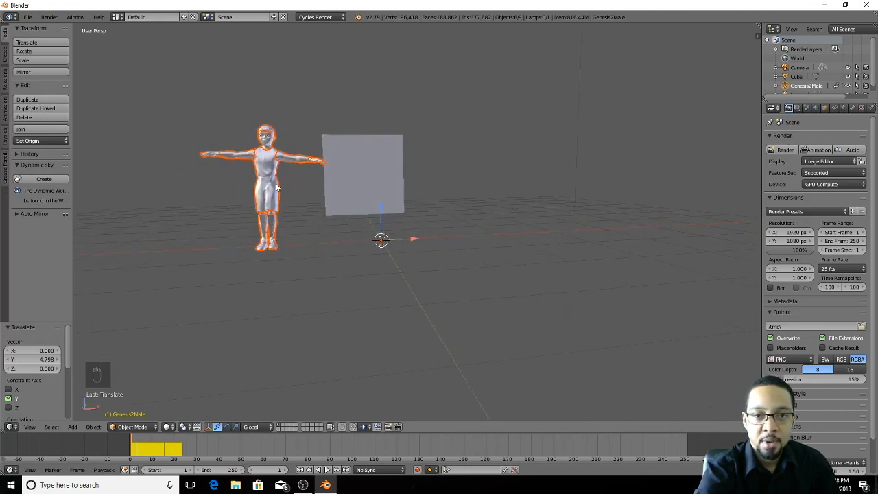
{"action": "mouse_move", "coordinate": [278, 188]}
{"action": "middle_mouse_down"}
{"action": "mouse_move", "coordinate": [288, 211]}
{"action": "mouse_move", "coordinate": [281, 197]}
{"action": "middle_mouse_up"}
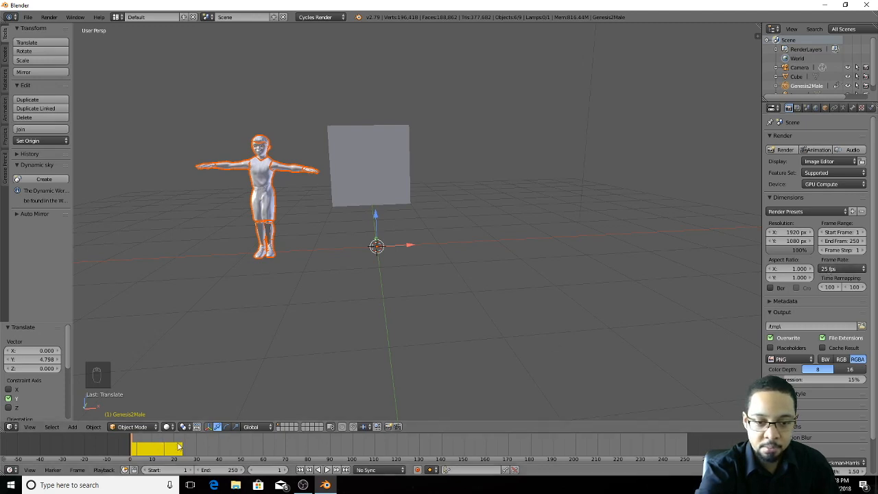
{"action": "scroll", "coordinate": [155, 441], "scroll_direction": "up", "scroll_amount": 3}
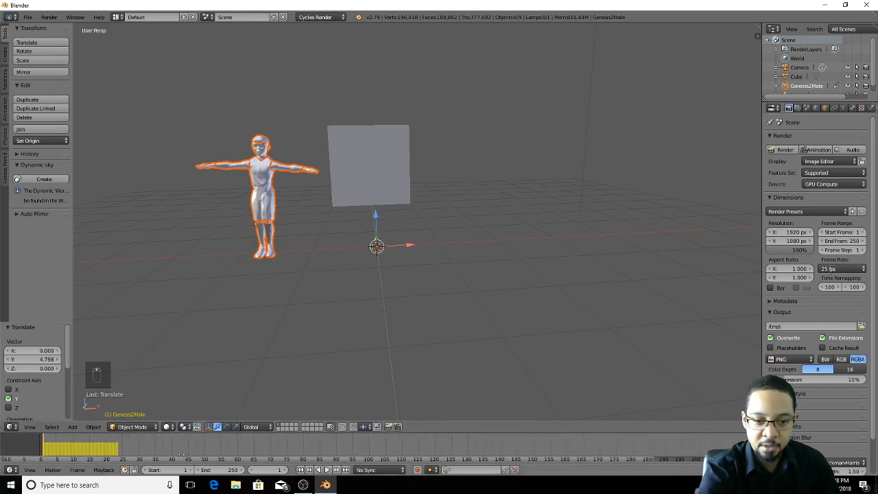
{"action": "scroll", "coordinate": [180, 455], "scroll_direction": "left", "scroll_amount": 5, "text": "ctrl"}
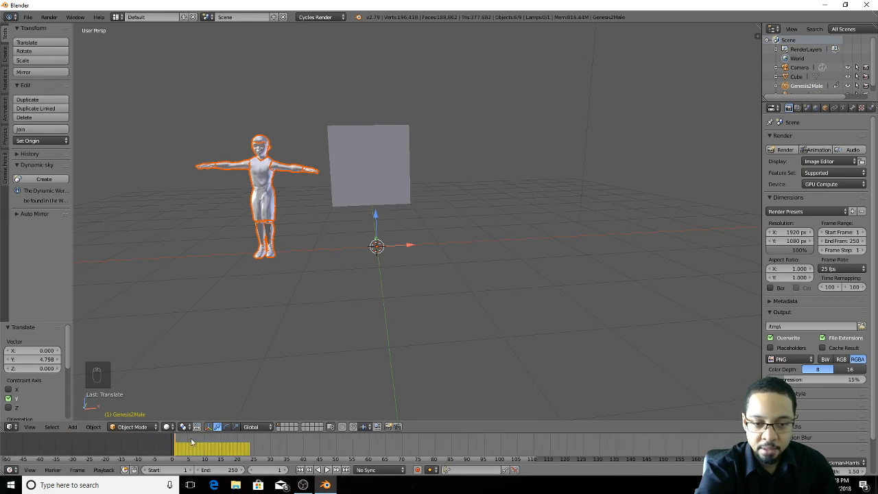
{"action": "mouse_move", "coordinate": [176, 440]}
{"action": "left_mouse_down"}
{"action": "mouse_move", "coordinate": [248, 440]}
{"action": "mouse_move", "coordinate": [162, 442]}
{"action": "mouse_move", "coordinate": [251, 444]}
{"action": "mouse_move", "coordinate": [165, 438]}
{"action": "left_mouse_up"}
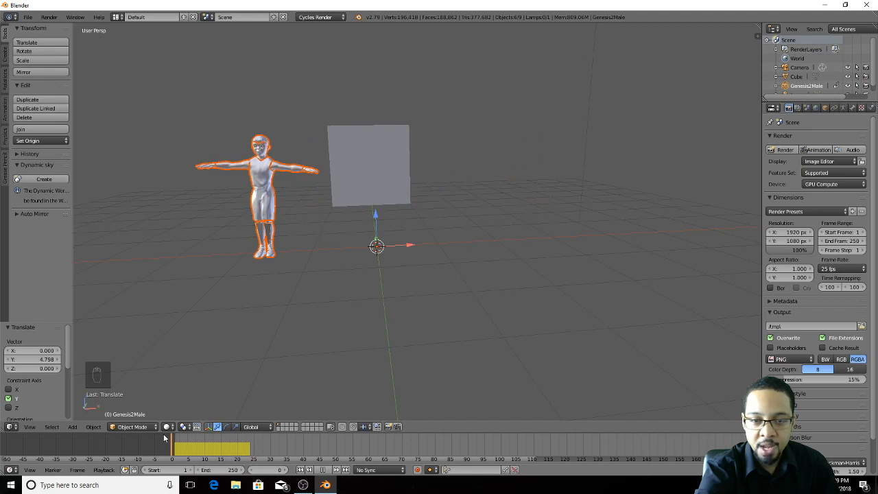
{"action": "mouse_move", "coordinate": [324, 243]}
{"action": "middle_mouse_down"}
{"action": "mouse_move", "coordinate": [367, 268]}
{"action": "mouse_move", "coordinate": [303, 258]}
{"action": "mouse_move", "coordinate": [308, 235]}
{"action": "mouse_move", "coordinate": [334, 243]}
{"action": "middle_mouse_up"}
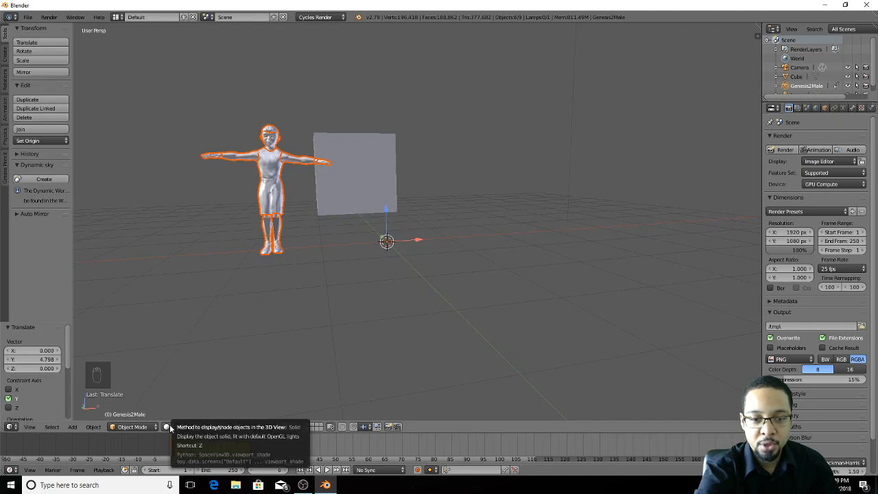
Step: Switch the viewport shading to Material and view the character's textures from the front
{"action": "left_click", "coordinate": [170, 427]}
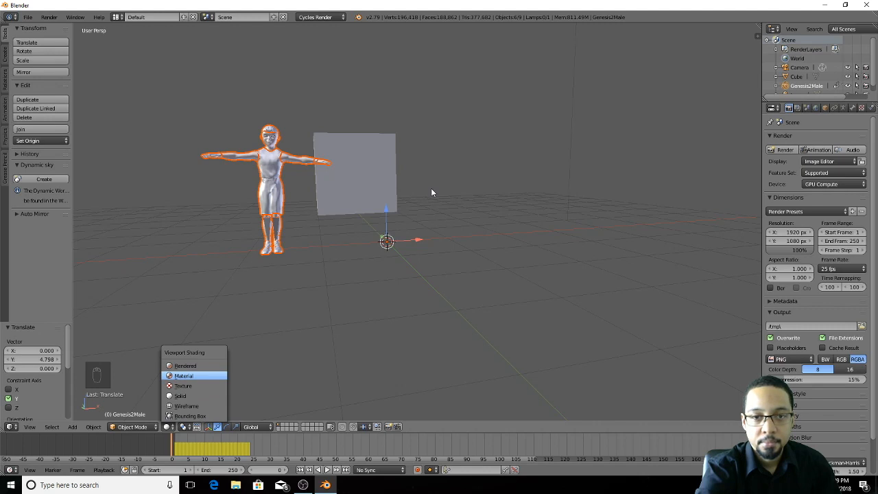
{"action": "key", "text": "Return"}
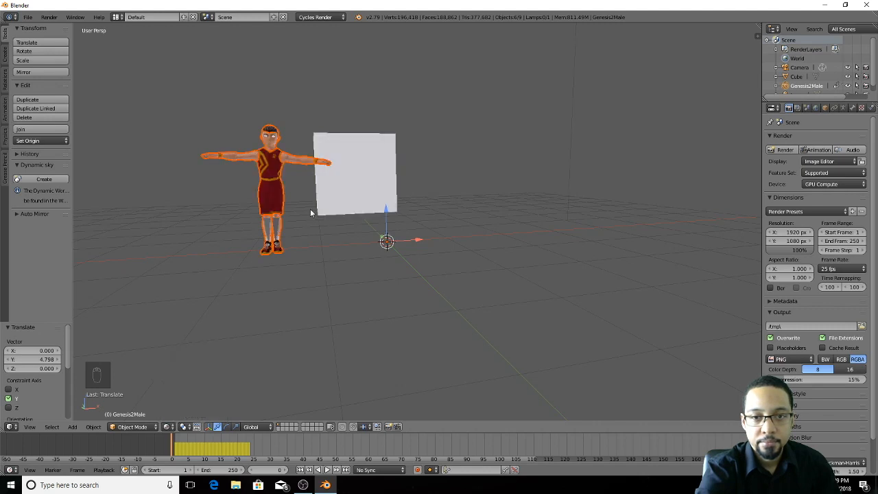
{"action": "scroll", "coordinate": [309, 216], "scroll_direction": "up", "scroll_amount": 2}
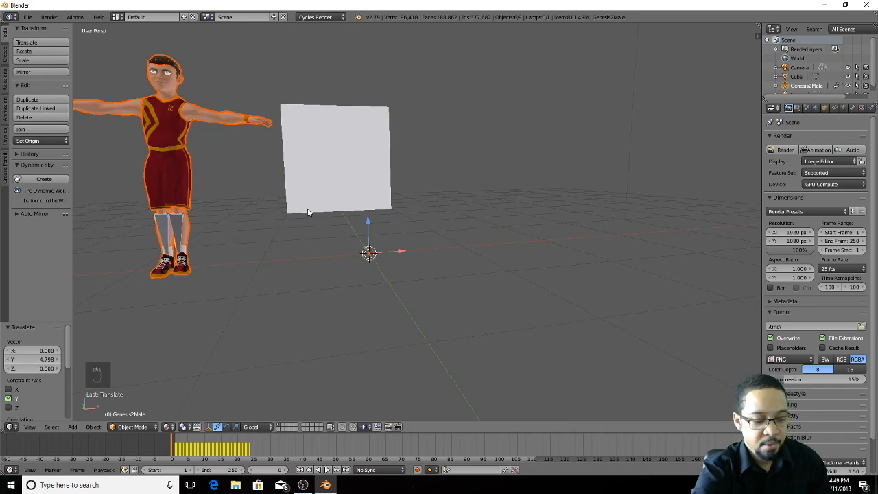
{"action": "middle_click_drag", "start_coordinate": [308, 213], "coordinate": [428, 284]}
{"action": "scroll", "coordinate": [378, 250], "scroll_direction": "up", "scroll_amount": 4}
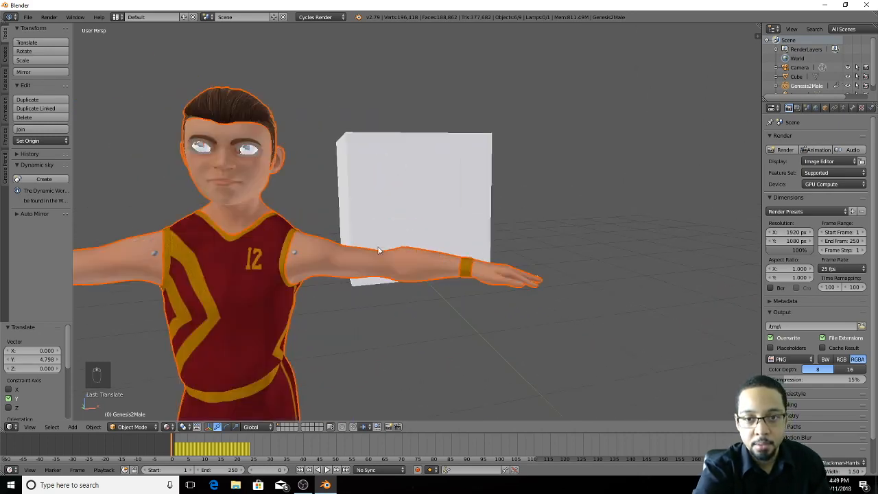
Step: Examine the character's face, eyes and hair up close and from the side, then the whole figure
{"action": "scroll", "coordinate": [378, 250], "scroll_direction": "down", "scroll_amount": 3}
{"action": "middle_click_drag", "start_coordinate": [366, 252], "coordinate": [441, 267]}
{"action": "middle_click_drag", "start_coordinate": [471, 216], "coordinate": [465, 220]}
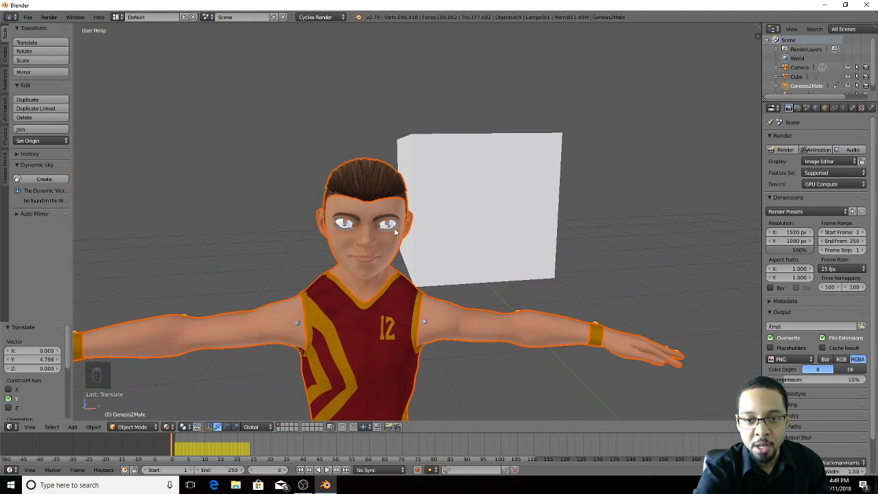
{"action": "middle_click_drag", "start_coordinate": [298, 180], "coordinate": [413, 248]}
{"action": "scroll", "coordinate": [426, 234], "scroll_direction": "up", "scroll_amount": 10}
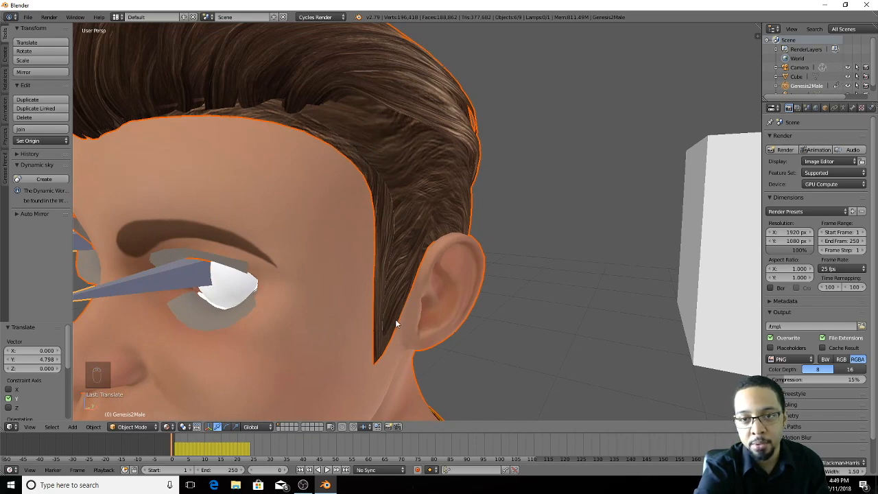
{"action": "scroll", "coordinate": [343, 151], "scroll_direction": "down", "scroll_amount": 8}
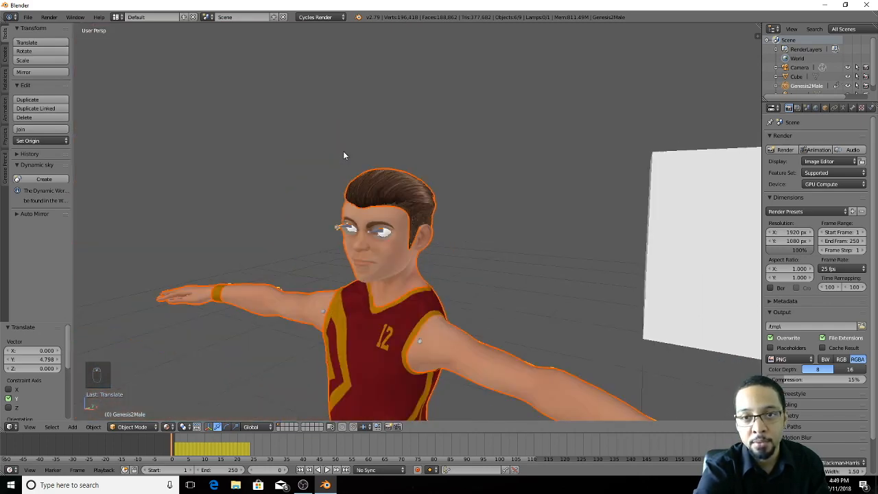
{"action": "mouse_move", "coordinate": [432, 216]}
{"action": "middle_mouse_down"}
{"action": "mouse_move", "coordinate": [416, 232]}
{"action": "mouse_move", "coordinate": [414, 219]}
{"action": "mouse_move", "coordinate": [449, 217]}
{"action": "middle_mouse_up"}
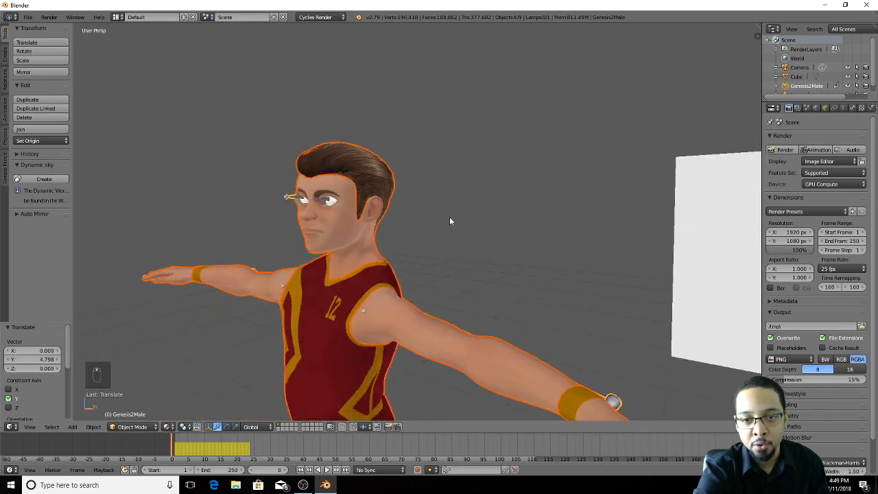
{"action": "scroll", "coordinate": [384, 213], "scroll_direction": "down", "scroll_amount": 4}
{"action": "middle_click_drag", "start_coordinate": [346, 220], "coordinate": [412, 233]}
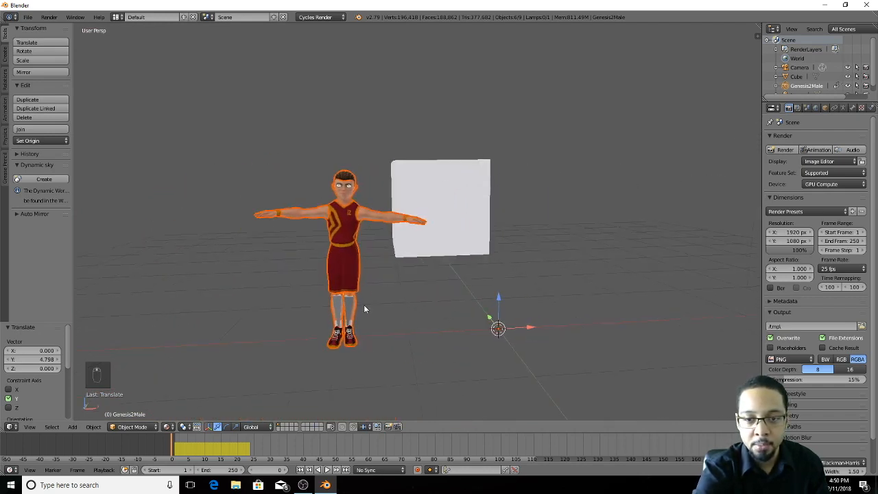
Step: Set the viewport shading back to Solid and view the figure at an angle from above
{"action": "left_click", "coordinate": [167, 427]}
{"action": "left_click", "coordinate": [183, 397]}
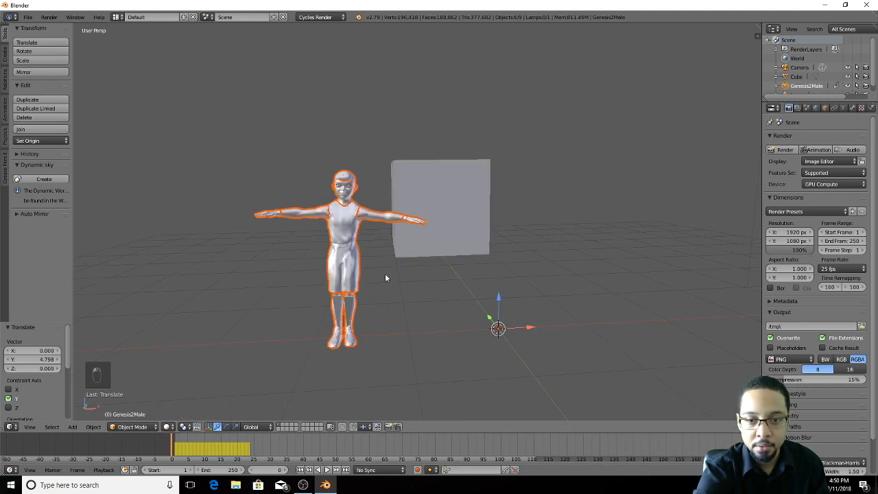
{"action": "middle_click_drag", "start_coordinate": [385, 278], "coordinate": [297, 364]}
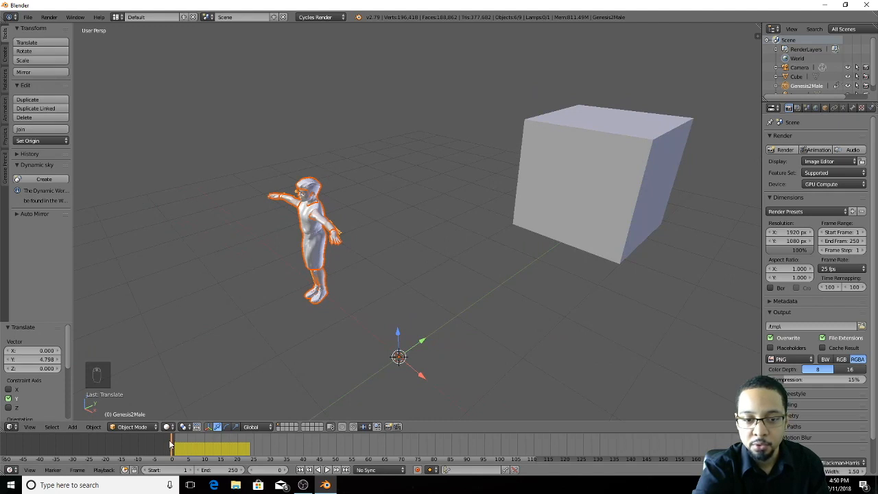
Step: Preview the figure's animation up to frame 23, view the pose from several sides, and return to frame 0
{"action": "key", "text": "alt+a"}
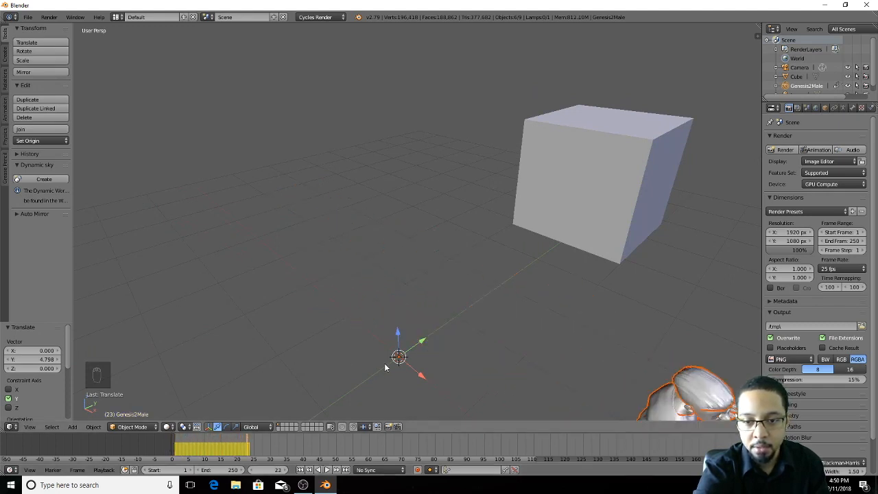
{"action": "middle_click_drag", "start_coordinate": [385, 369], "coordinate": [405, 326]}
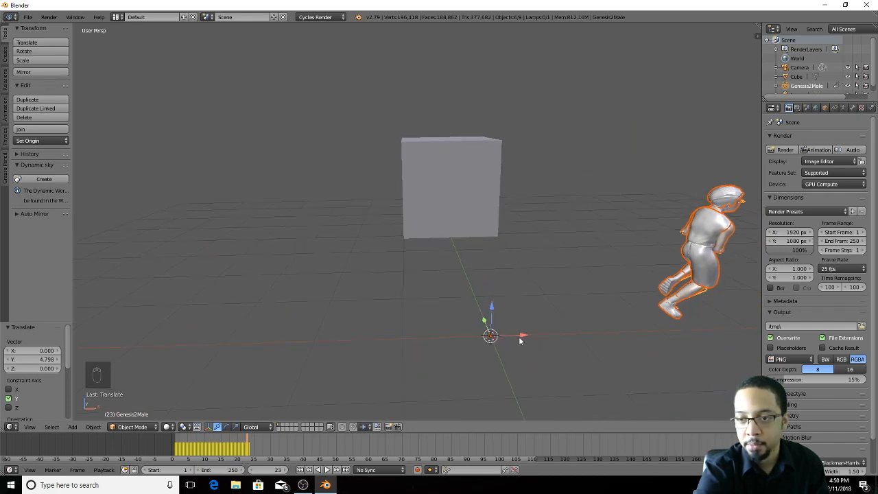
{"action": "middle_click_drag", "start_coordinate": [520, 338], "coordinate": [541, 320]}
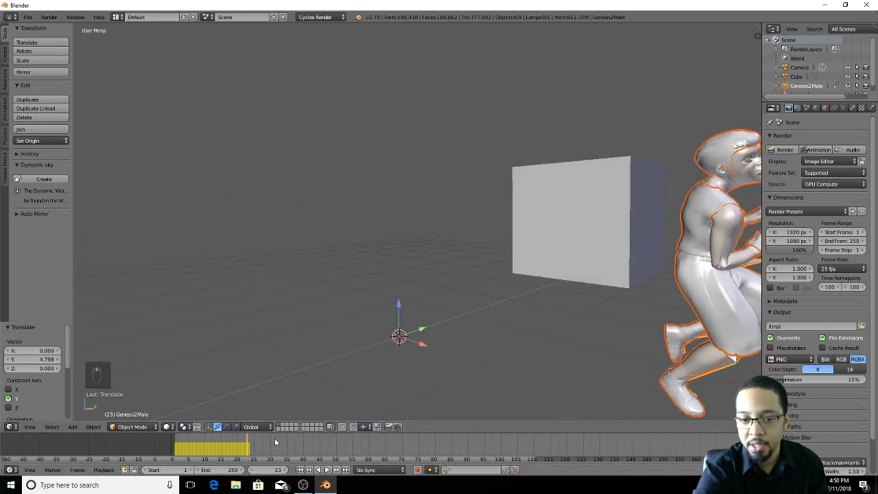
{"action": "left_click_drag", "start_coordinate": [247, 440], "coordinate": [163, 445]}
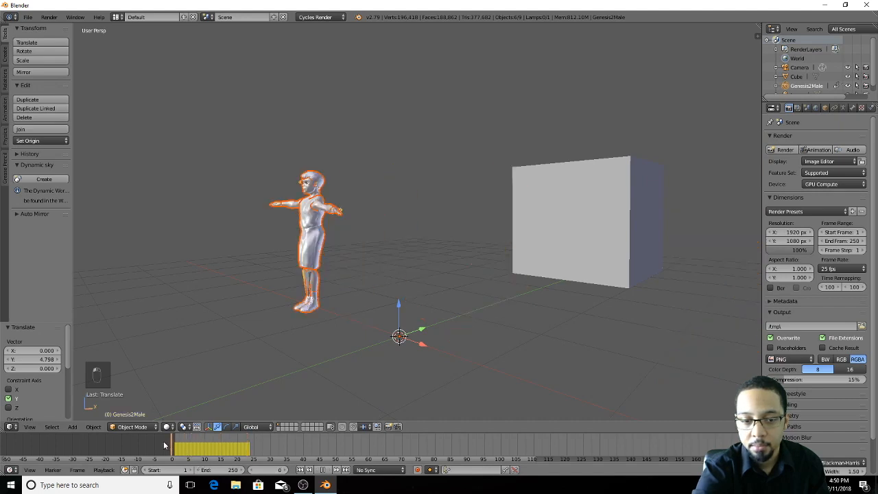
{"action": "middle_click_drag", "start_coordinate": [537, 255], "coordinate": [509, 267]}
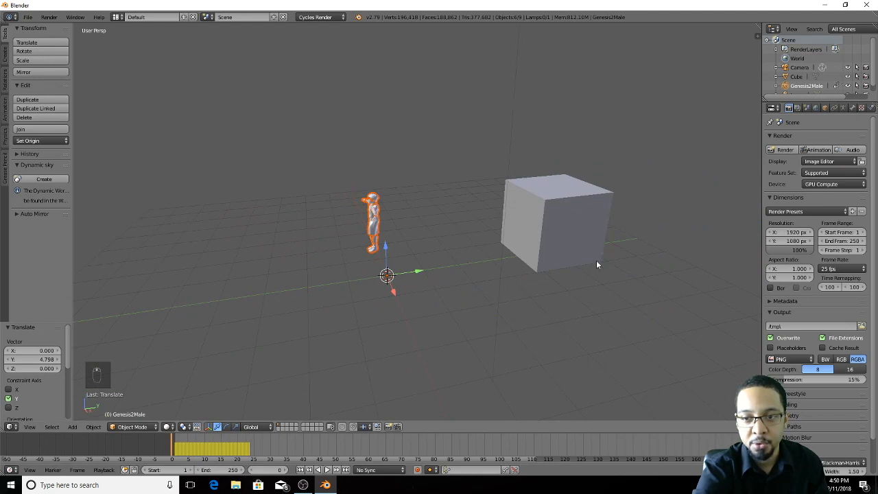
Step: Try to move the animated character about 7.3 units along Y past the cube, checking it against the timeline
{"action": "middle_click_drag", "start_coordinate": [597, 265], "coordinate": [546, 252]}
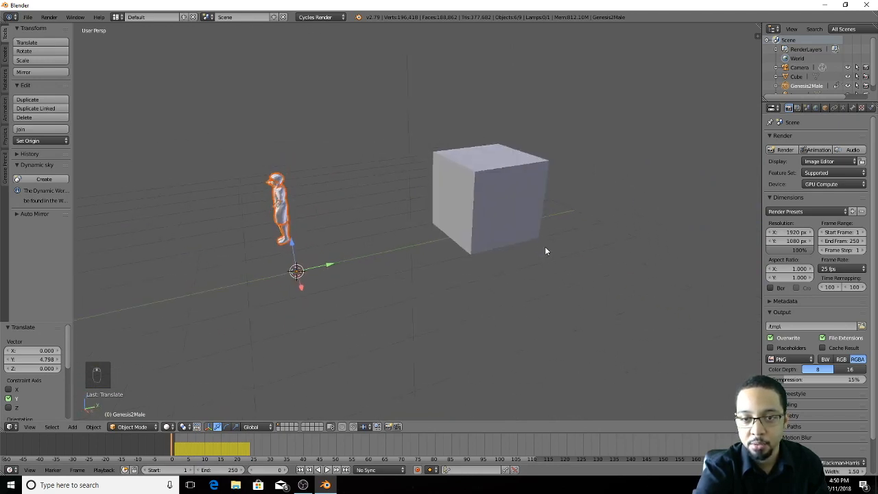
{"action": "left_click_drag", "start_coordinate": [326, 263], "coordinate": [583, 227]}
{"action": "middle_click_drag", "start_coordinate": [583, 227], "coordinate": [474, 267]}
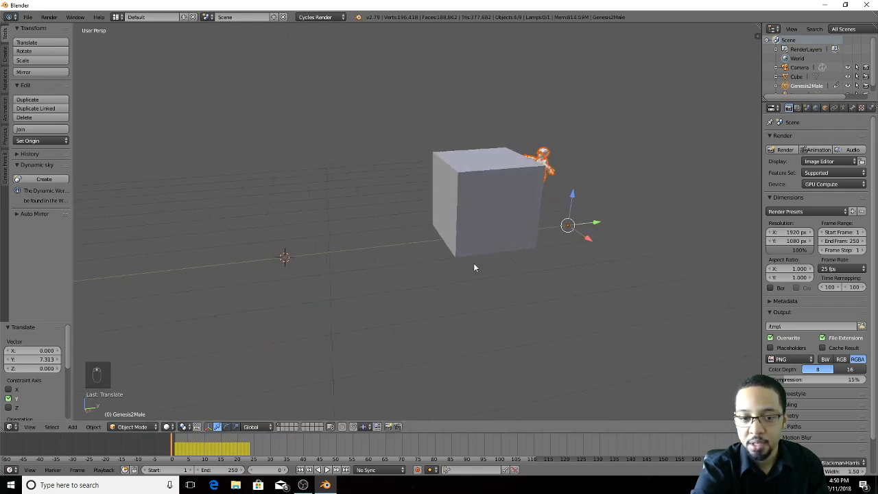
{"action": "left_click", "coordinate": [179, 446]}
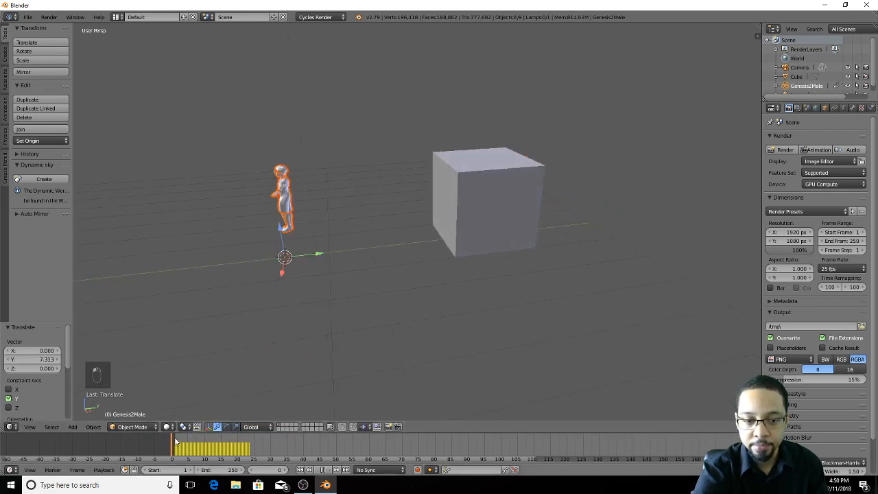
Step: Preview the animation up to frame 23 and examine the character's pose from several sides and up close
{"action": "left_click_drag", "start_coordinate": [188, 439], "coordinate": [255, 446]}
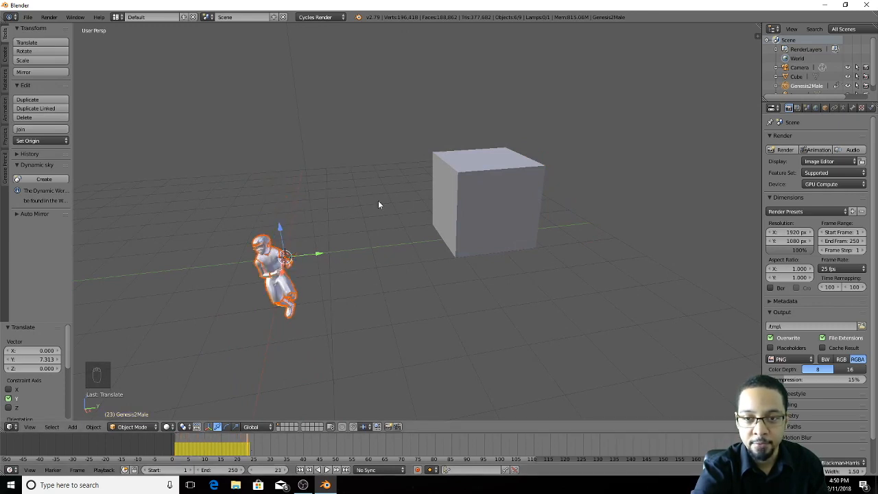
{"action": "middle_click_drag", "start_coordinate": [242, 254], "coordinate": [299, 254]}
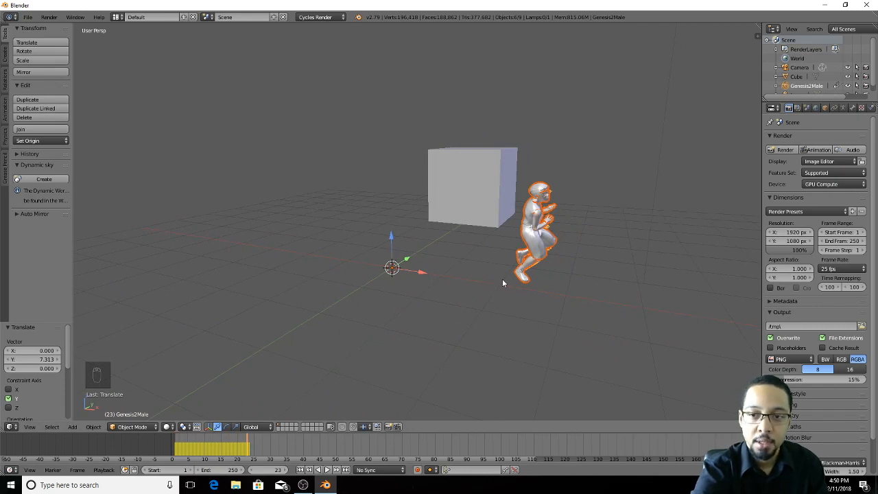
{"action": "middle_click_drag", "start_coordinate": [503, 281], "coordinate": [315, 244]}
{"action": "scroll", "coordinate": [382, 243], "scroll_direction": "up", "scroll_amount": 3}
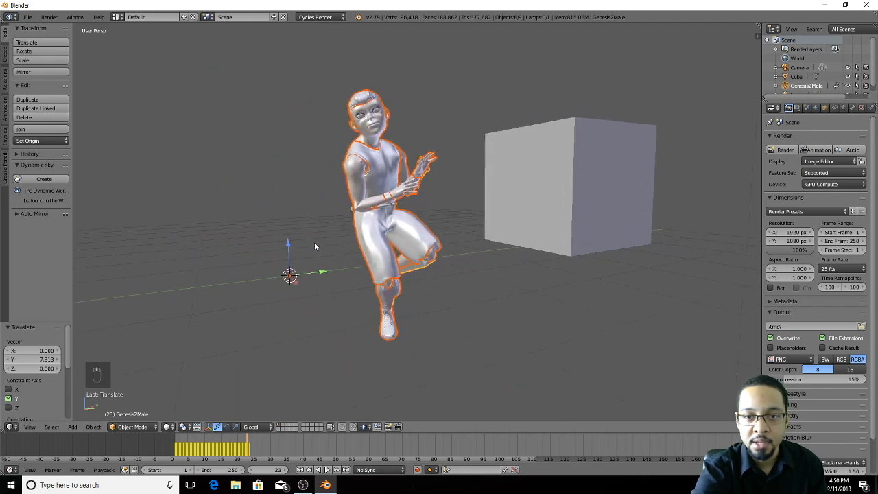
{"action": "scroll", "coordinate": [386, 240], "scroll_direction": "up", "scroll_amount": 8}
{"action": "scroll", "coordinate": [387, 239], "scroll_direction": "down", "scroll_amount": 8}
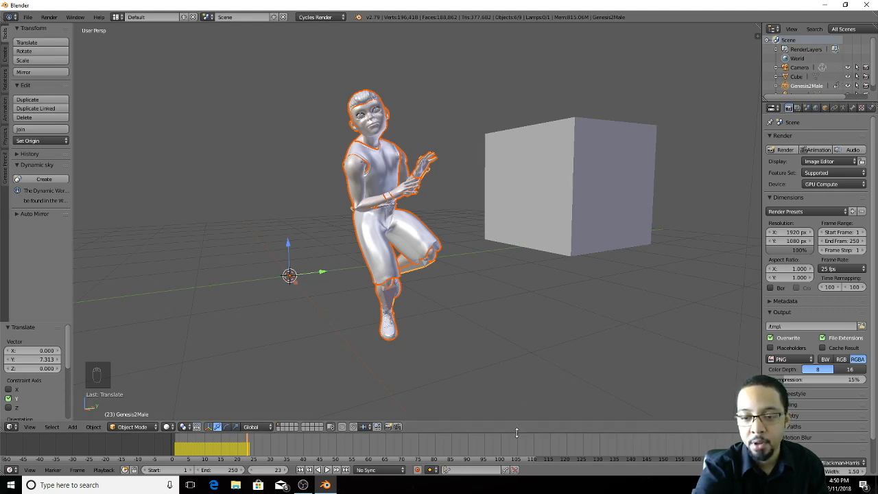
Step: Enlarge the timeline area and switch it to the Dope Sheet editor
{"action": "left_click_drag", "start_coordinate": [517, 430], "coordinate": [521, 309]}
{"action": "middle_click_drag", "start_coordinate": [416, 199], "coordinate": [439, 204]}
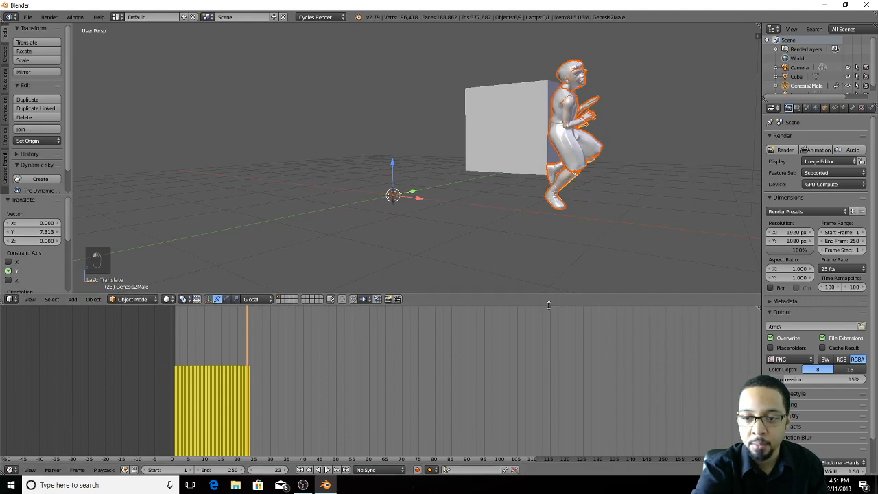
{"action": "left_click_drag", "start_coordinate": [548, 305], "coordinate": [549, 255]}
{"action": "left_click", "coordinate": [10, 470]}
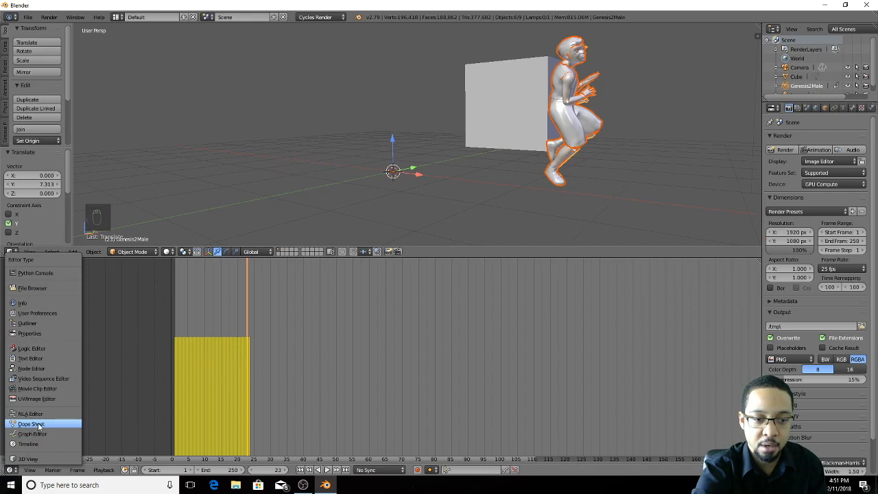
{"action": "left_click", "coordinate": [31, 423]}
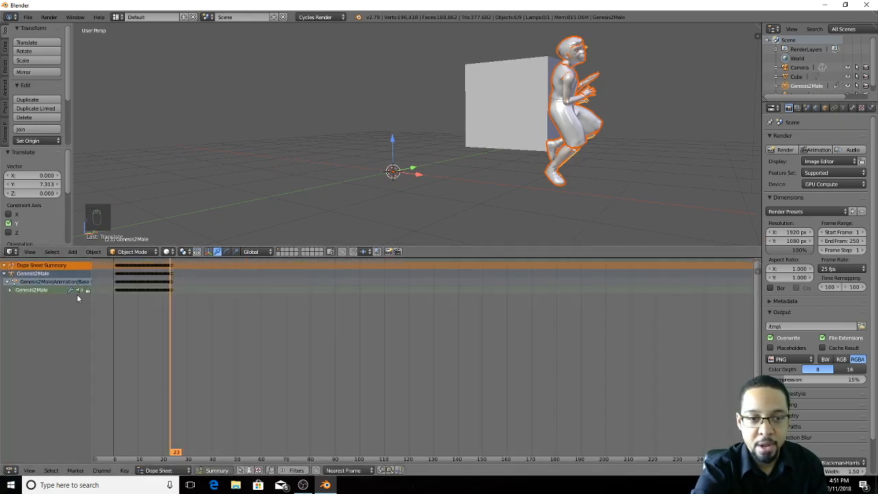
Step: Deselect all keyframes and delete the object-level X, Y and Z Location, Euler Rotation and Scale channels from the expanded Genesis2Male group
{"action": "left_click", "coordinate": [9, 291]}
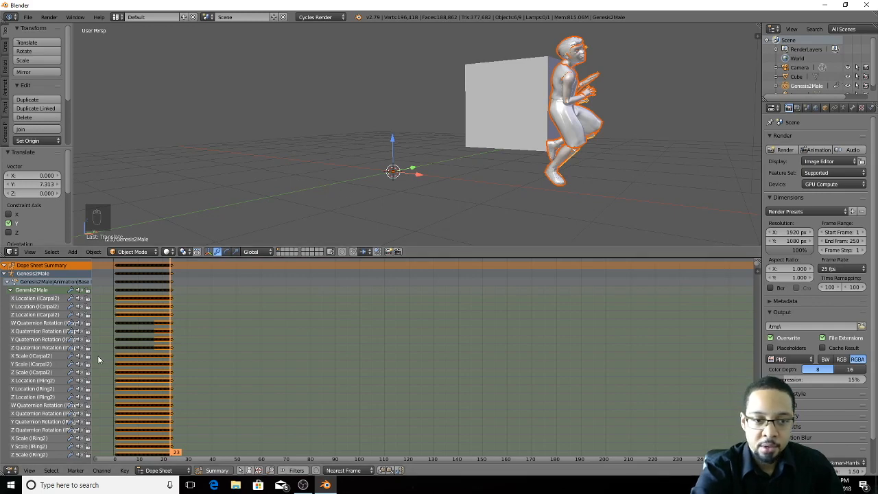
{"action": "scroll", "coordinate": [43, 371], "scroll_direction": "down", "scroll_amount": 10}
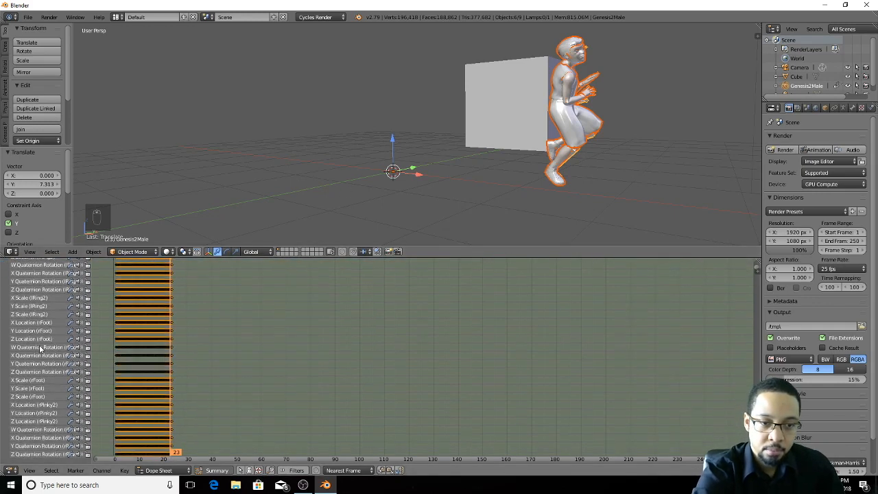
{"action": "scroll", "coordinate": [40, 349], "scroll_direction": "down", "scroll_amount": 10}
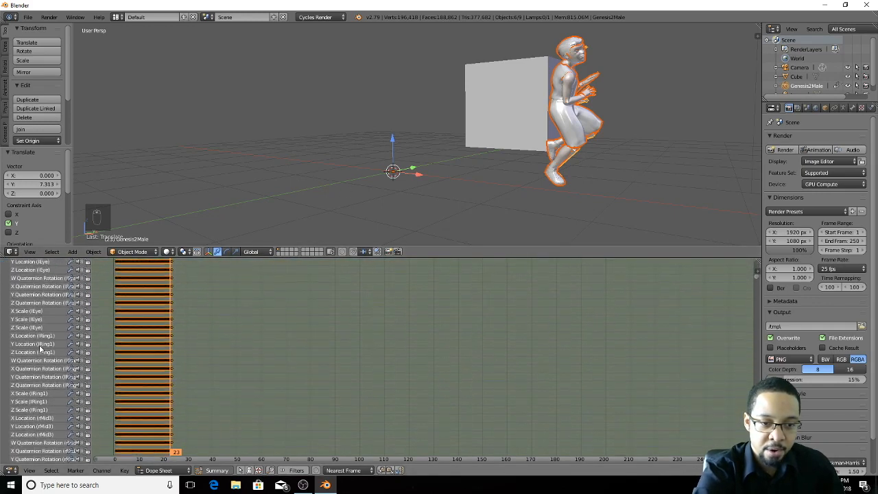
{"action": "scroll", "coordinate": [40, 348], "scroll_direction": "down", "scroll_amount": 10}
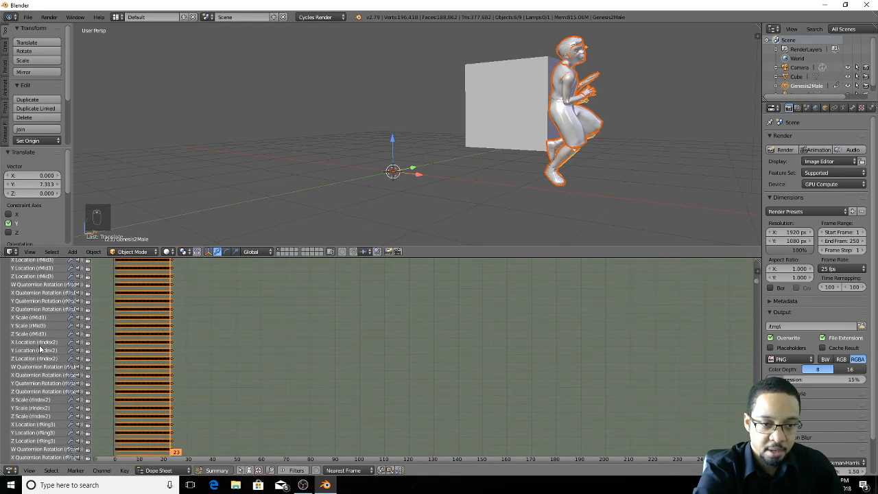
{"action": "scroll", "coordinate": [40, 349], "scroll_direction": "down", "scroll_amount": 10}
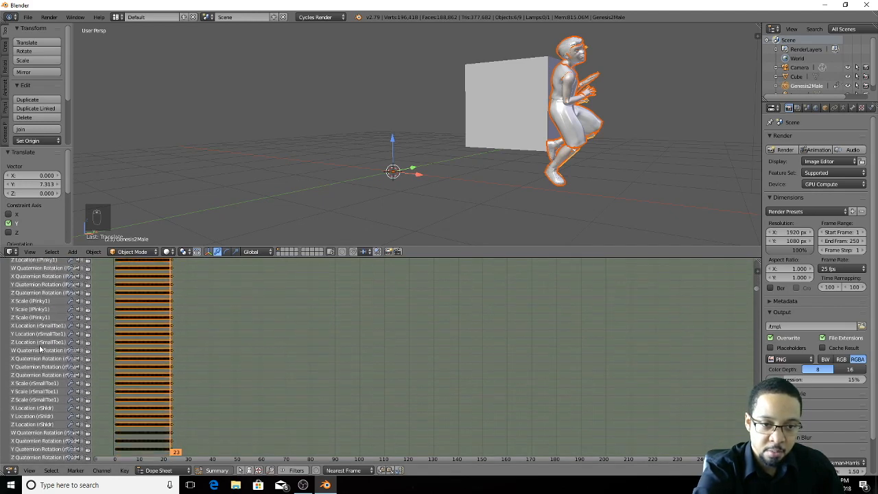
{"action": "scroll", "coordinate": [40, 349], "scroll_direction": "down", "scroll_amount": 10}
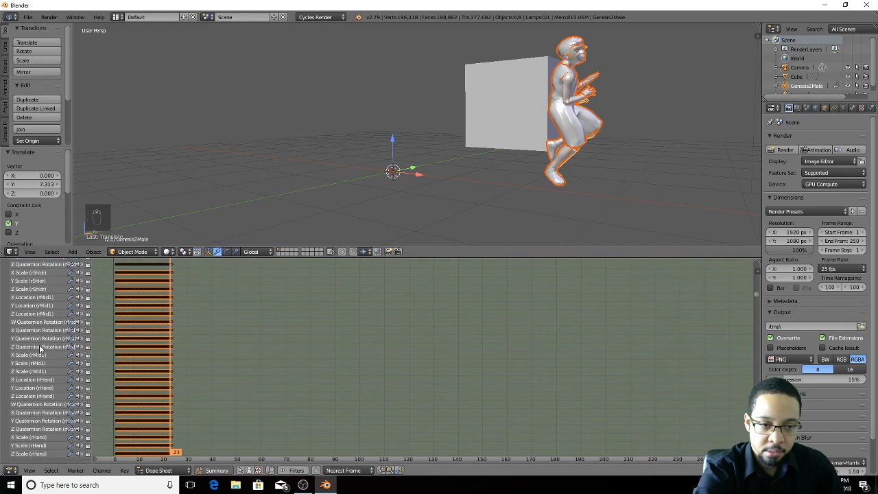
{"action": "scroll", "coordinate": [39, 350], "scroll_direction": "down", "scroll_amount": 10}
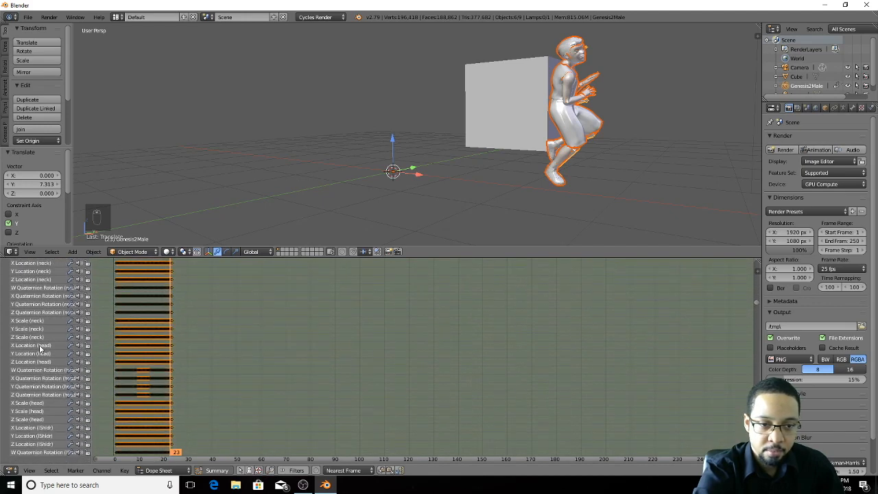
{"action": "scroll", "coordinate": [40, 349], "scroll_direction": "down", "scroll_amount": 10}
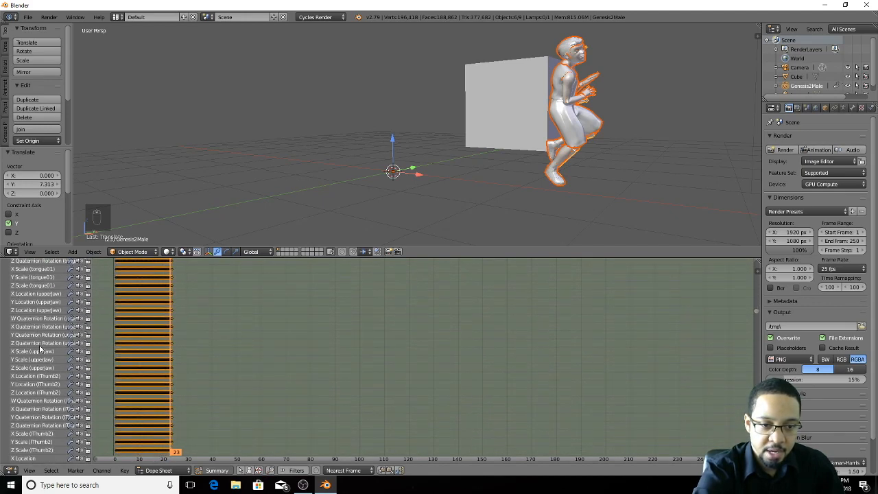
{"action": "scroll", "coordinate": [39, 349], "scroll_direction": "down", "scroll_amount": 3}
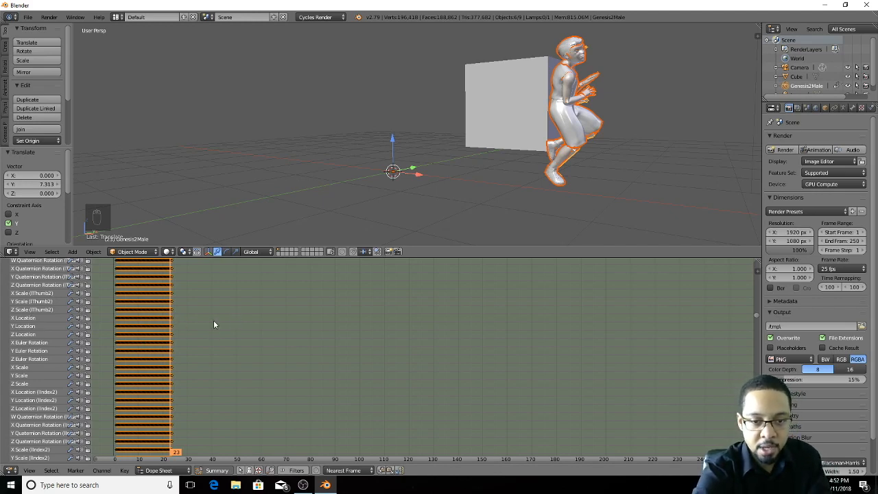
{"action": "key", "text": "a"}
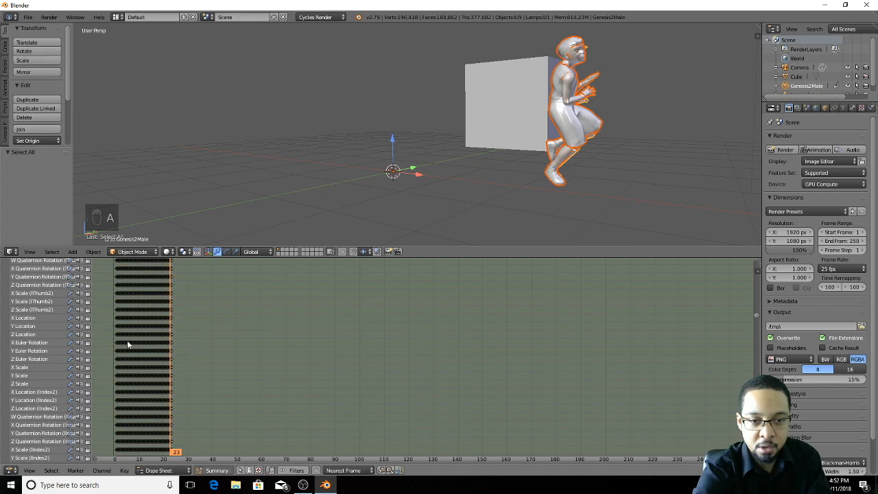
{"action": "left_click", "coordinate": [31, 319]}
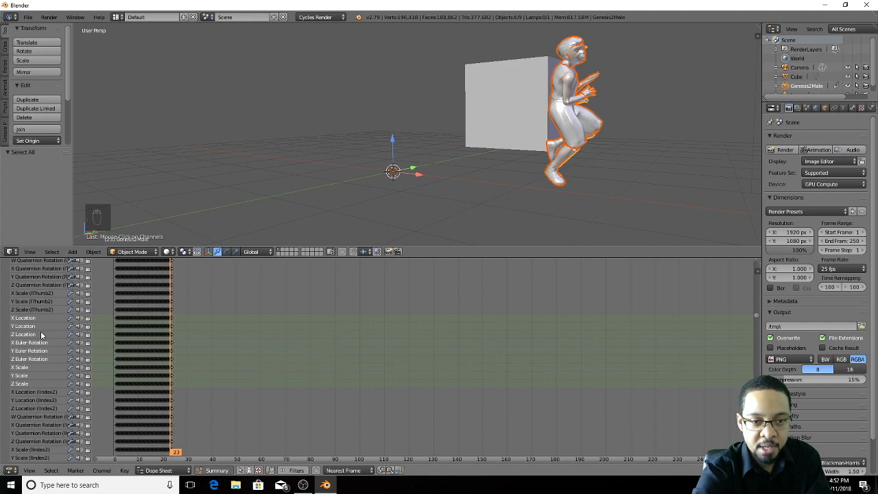
{"action": "key", "text": "x"}
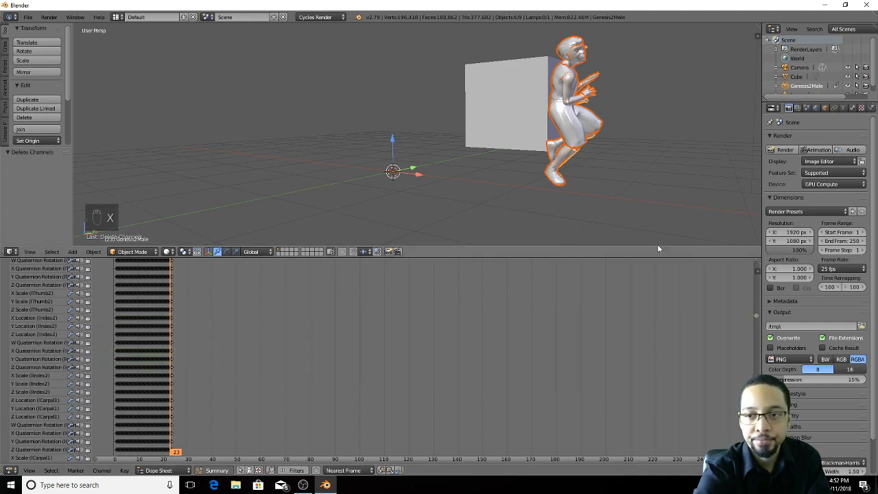
Step: Shrink the Dope Sheet area to enlarge the 3D view and return the animation to frame 0
{"action": "left_click_drag", "start_coordinate": [654, 257], "coordinate": [635, 397]}
{"action": "middle_click_drag", "start_coordinate": [635, 397], "coordinate": [466, 323]}
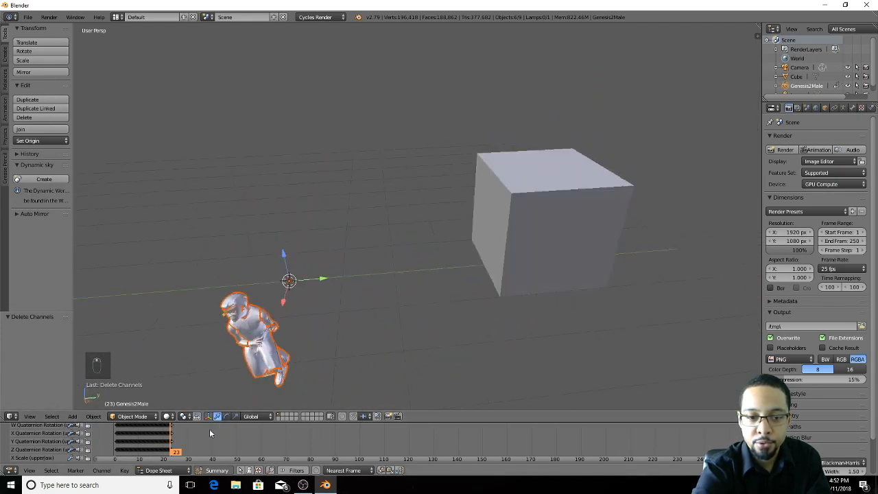
{"action": "left_click_drag", "start_coordinate": [182, 438], "coordinate": [113, 435]}
Step: Test moving the character about 8.49 units along Y past the cube at frame 0, and move it back about 8.48 units
{"action": "middle_click_drag", "start_coordinate": [157, 414], "coordinate": [193, 300]}
{"action": "key", "text": "g"}
{"action": "key", "text": "y"}
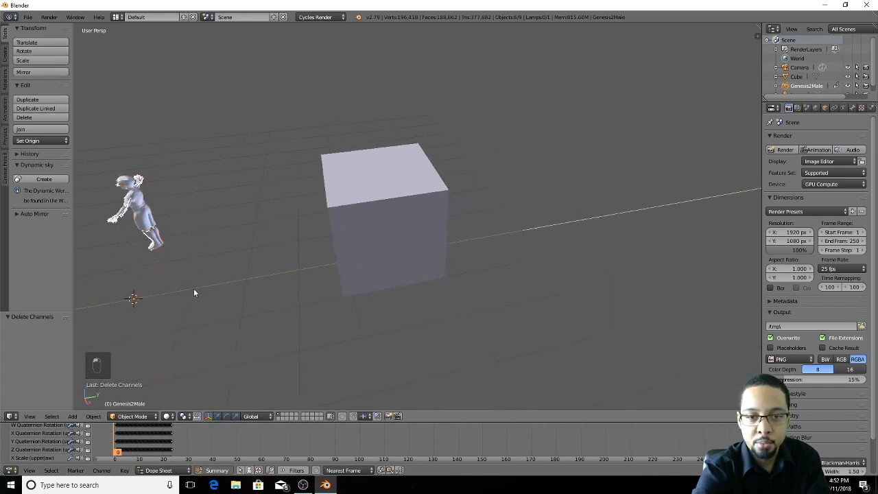
{"action": "left_click", "coordinate": [583, 248]}
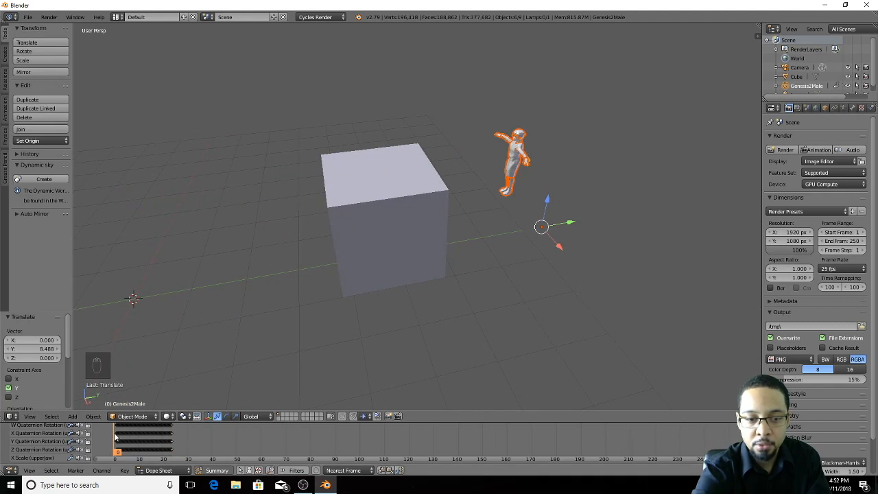
{"action": "left_click_drag", "start_coordinate": [120, 434], "coordinate": [115, 464]}
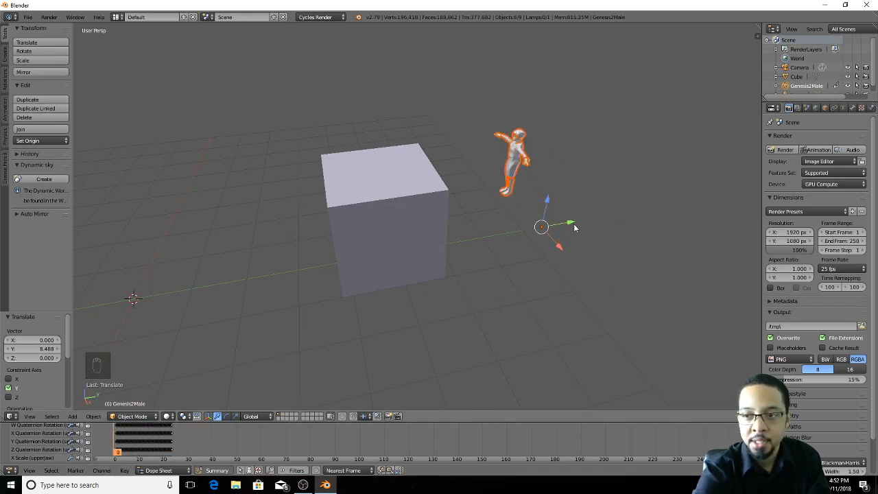
{"action": "left_click_drag", "start_coordinate": [573, 225], "coordinate": [163, 291]}
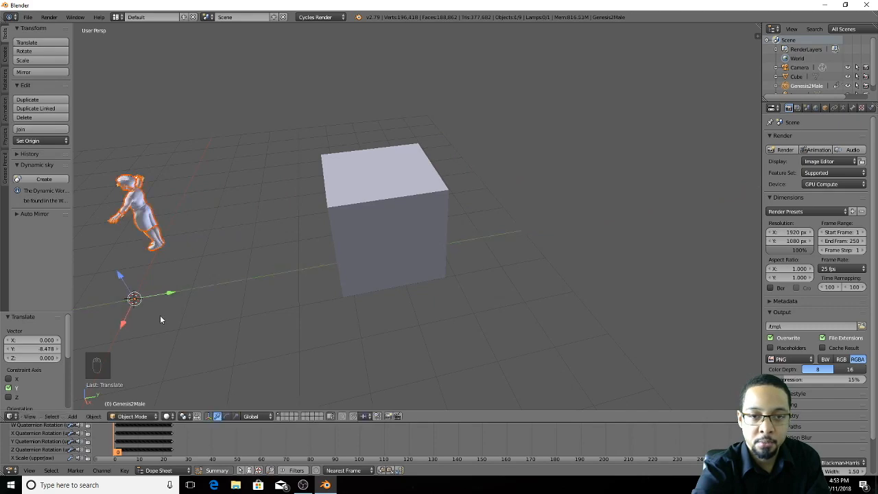
Step: Examine the character's outstretched-arm pose at frame 0 up close from the front and at an angle
{"action": "middle_click_drag", "start_coordinate": [160, 319], "coordinate": [319, 300]}
{"action": "scroll", "coordinate": [241, 306], "scroll_direction": "up", "scroll_amount": 2}
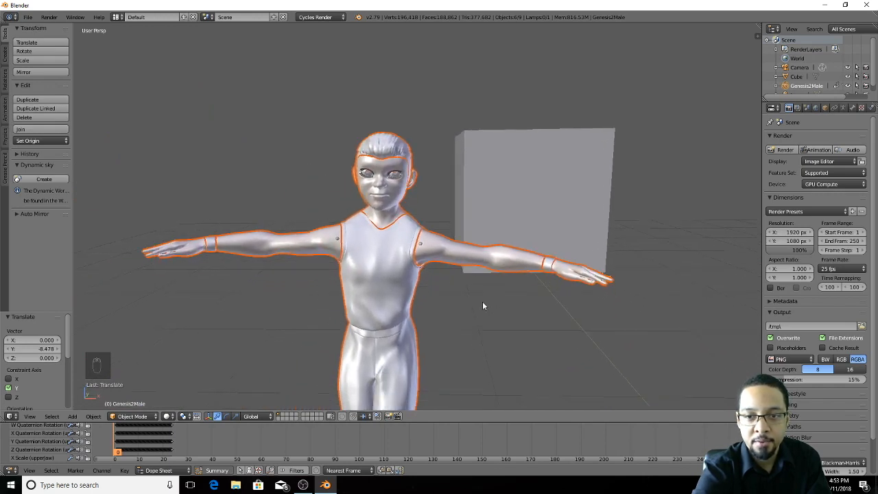
{"action": "middle_click_drag", "start_coordinate": [486, 308], "coordinate": [465, 262]}
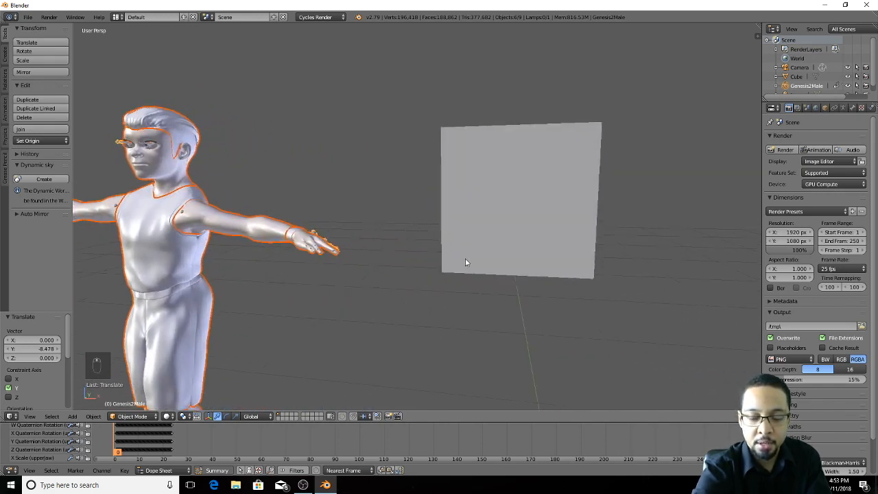
{"action": "middle_click_drag", "start_coordinate": [330, 275], "coordinate": [360, 288]}
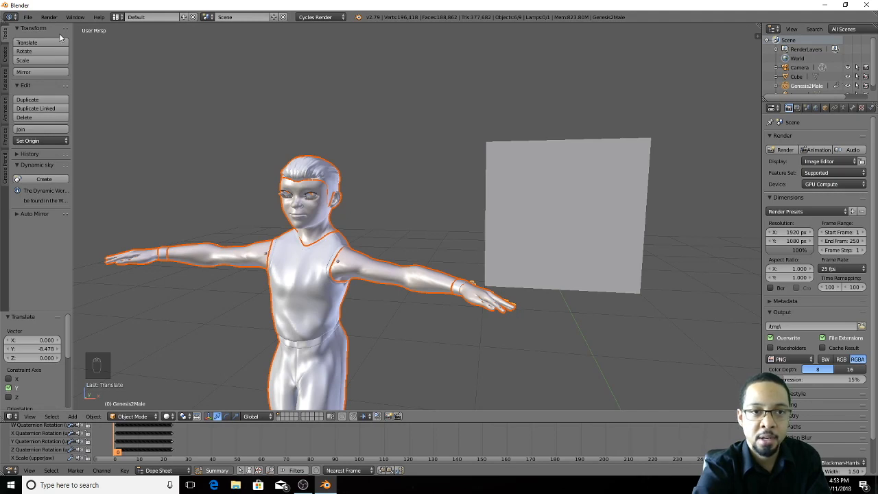
Step: Search the add-ons in User Preferences for "dy" and close the preferences
{"action": "left_click", "coordinate": [26, 19]}
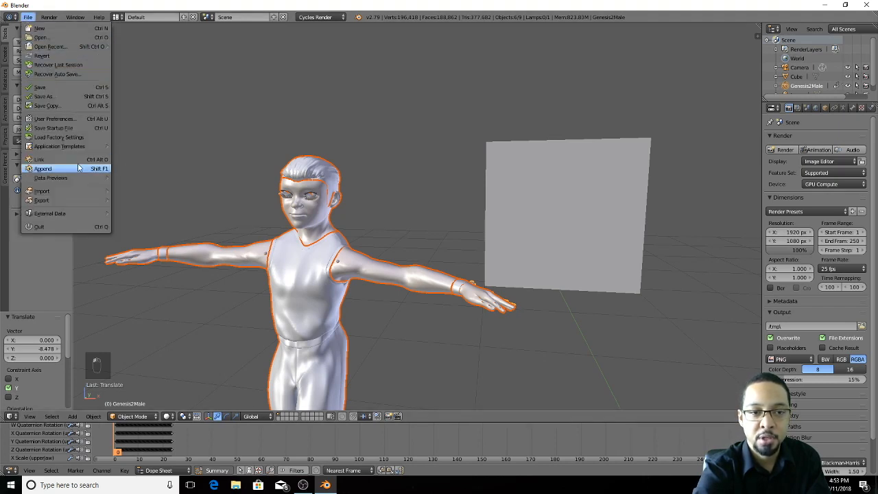
{"action": "left_click", "coordinate": [79, 119]}
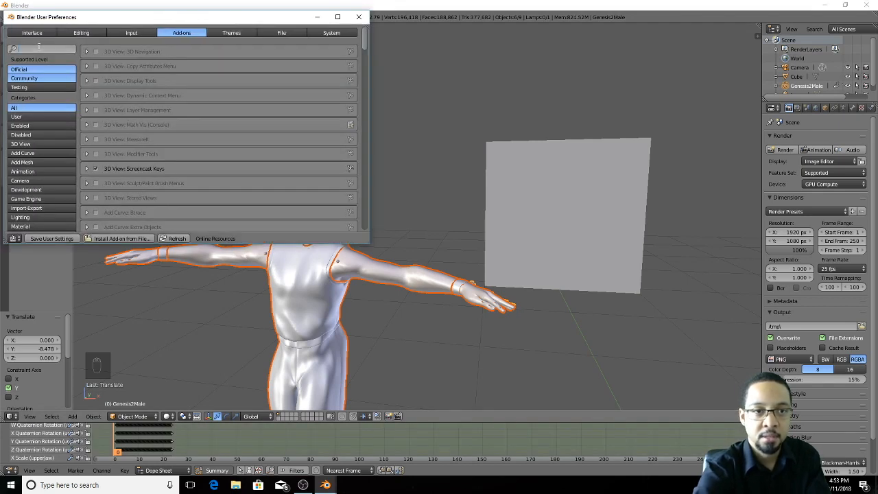
{"action": "type", "text": "dyu"}
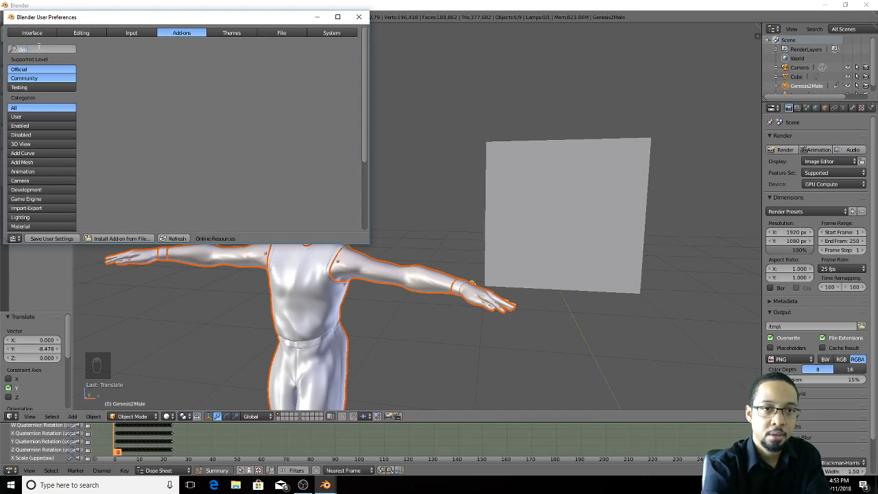
{"action": "key", "text": "BackSpace"}
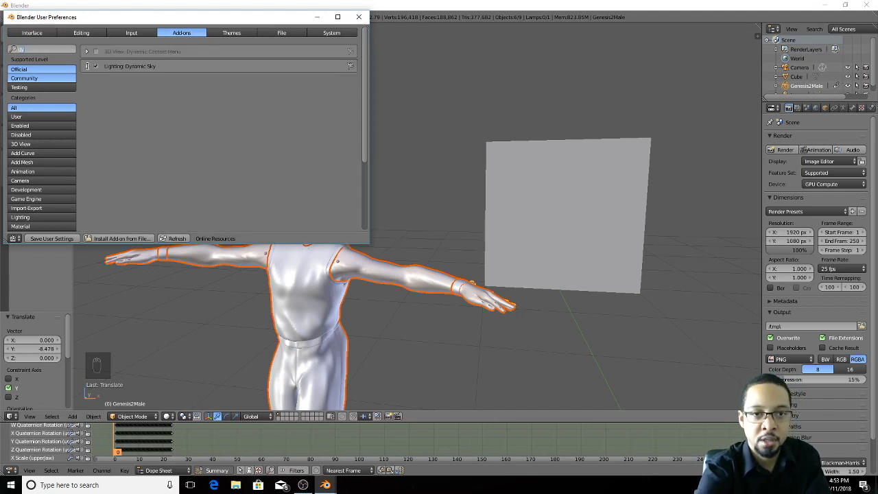
{"action": "left_click", "coordinate": [359, 16]}
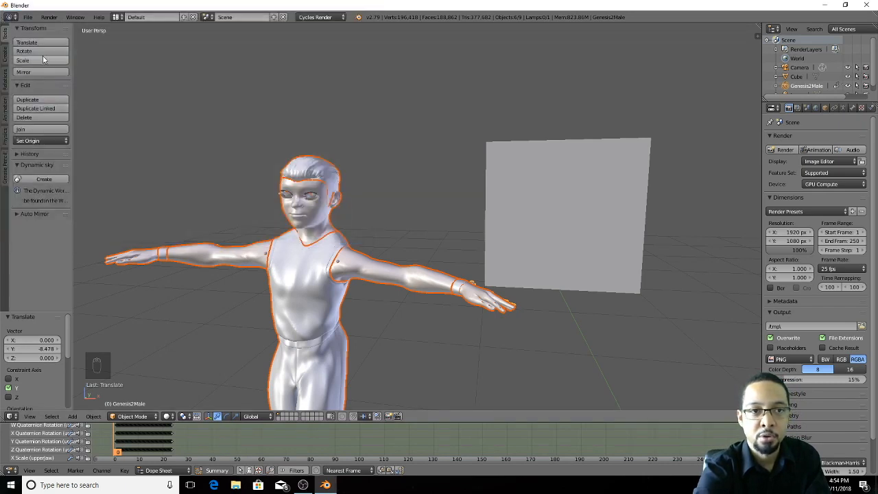
Step: Create a dynamic sky, assign Dynamic_1 as the scene's world, and review its scene, sky and sun control settings
{"action": "left_click", "coordinate": [43, 179]}
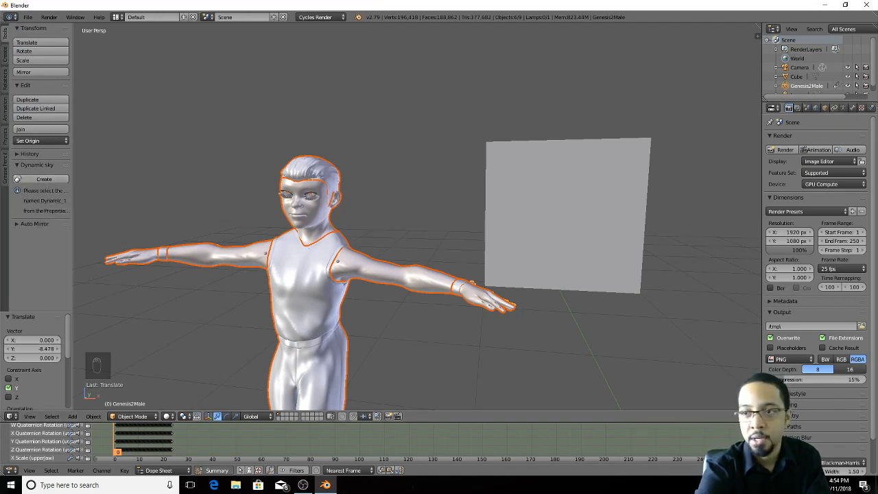
{"action": "left_click", "coordinate": [817, 109]}
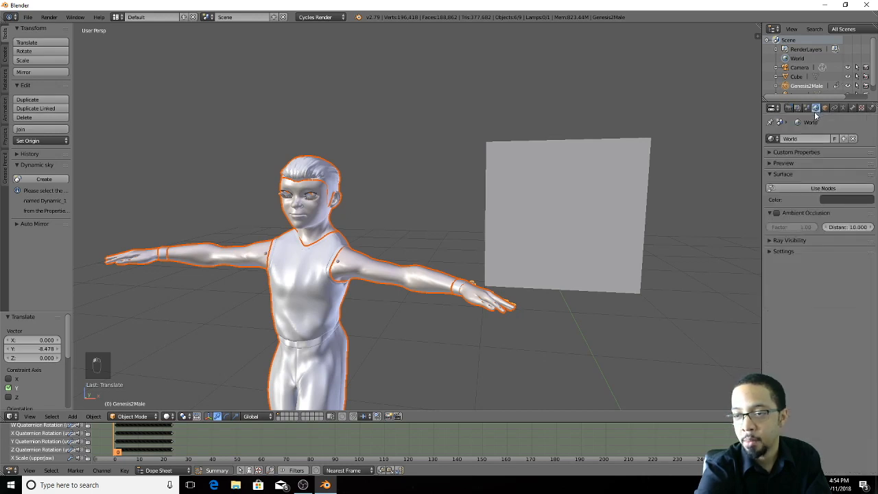
{"action": "left_click", "coordinate": [772, 139]}
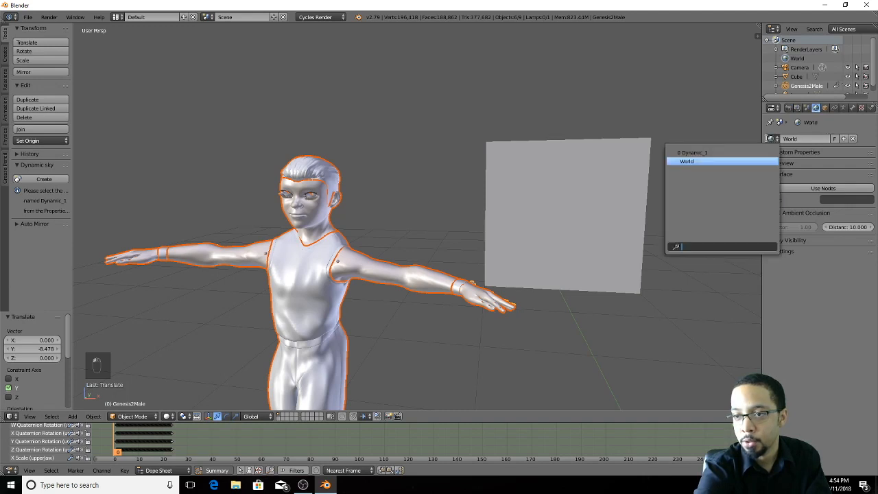
{"action": "left_click", "coordinate": [711, 153]}
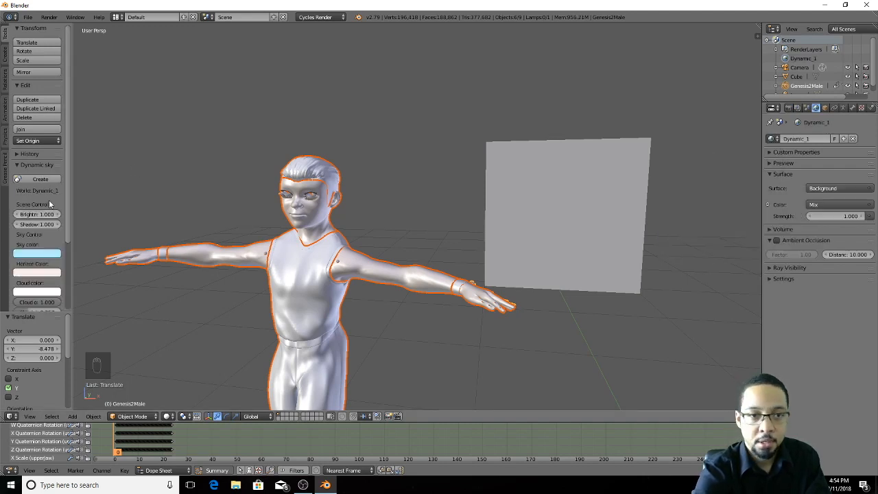
{"action": "left_click_drag", "start_coordinate": [71, 189], "coordinate": [138, 188]}
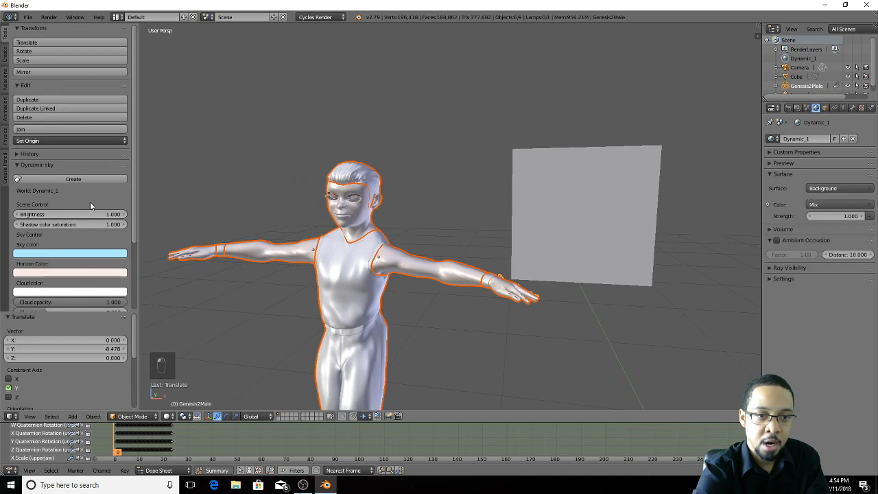
{"action": "scroll", "coordinate": [85, 187], "scroll_direction": "down", "scroll_amount": 4}
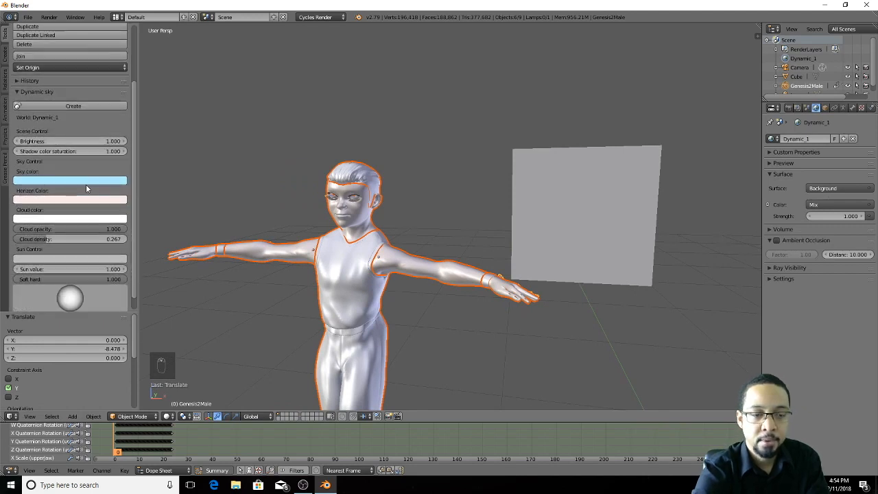
{"action": "scroll", "coordinate": [85, 184], "scroll_direction": "down", "scroll_amount": 1}
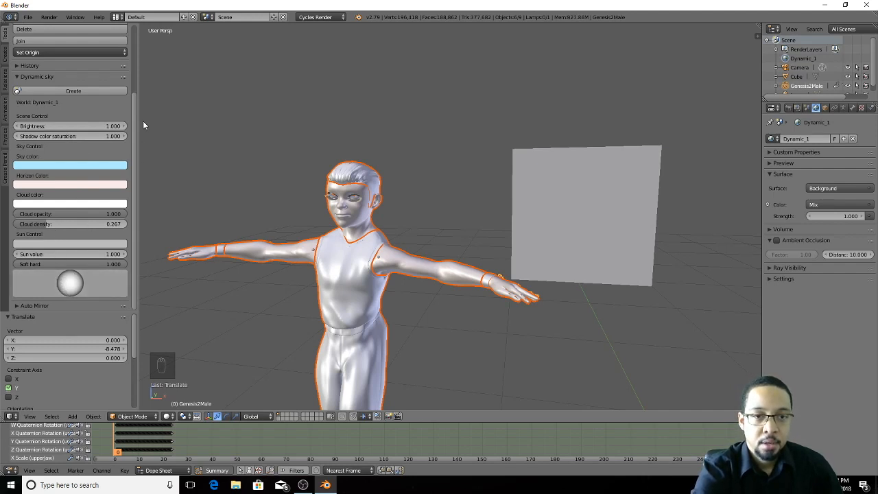
{"action": "left_click_drag", "start_coordinate": [135, 137], "coordinate": [70, 139]}
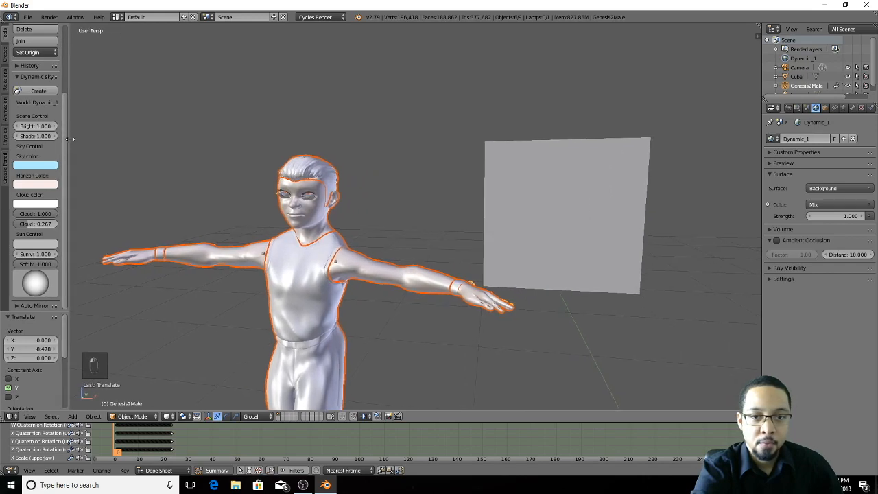
Step: Set a render border around the character's head and shoulders, preview it in rendered shading, and return to solid shading
{"action": "scroll", "coordinate": [377, 169], "scroll_direction": "down", "scroll_amount": 3}
{"action": "mouse_move", "coordinate": [377, 169]}
{"action": "middle_mouse_down"}
{"action": "mouse_move", "coordinate": [393, 171]}
{"action": "mouse_move", "coordinate": [383, 167]}
{"action": "middle_mouse_up"}
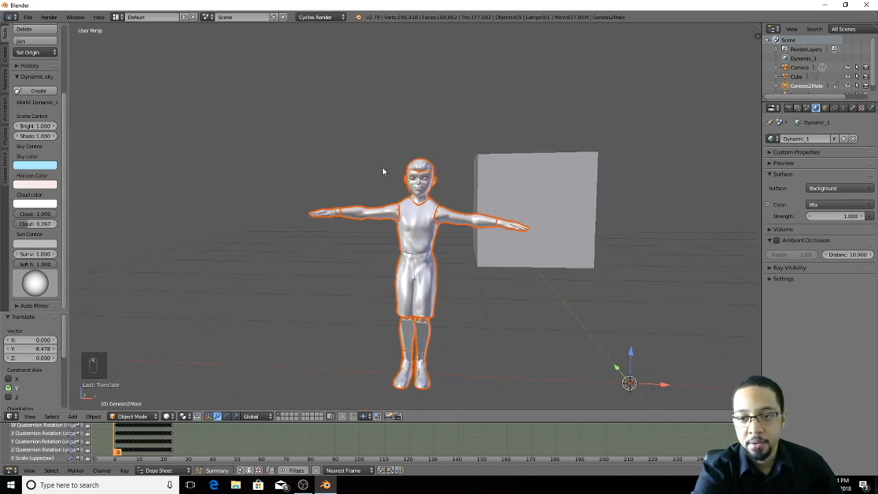
{"action": "scroll", "coordinate": [392, 177], "scroll_direction": "up", "scroll_amount": 9}
{"action": "scroll", "coordinate": [392, 177], "scroll_direction": "down", "scroll_amount": 6}
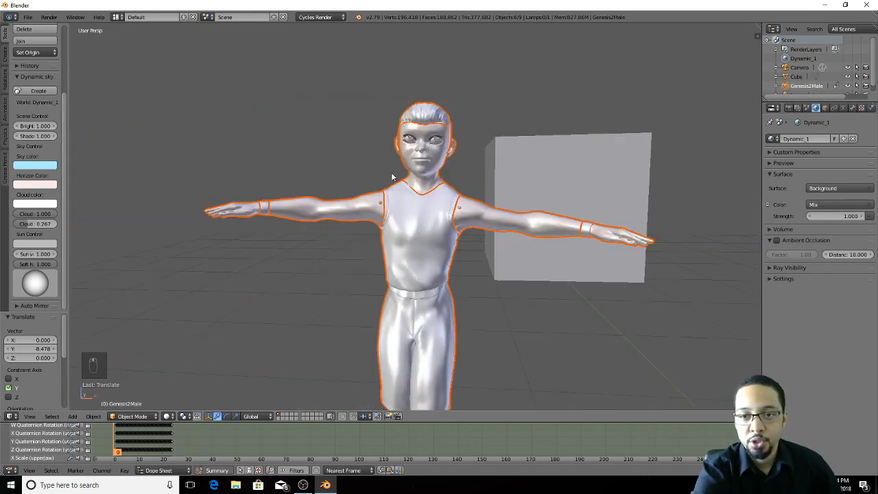
{"action": "key", "text": "KP_Decimal"}
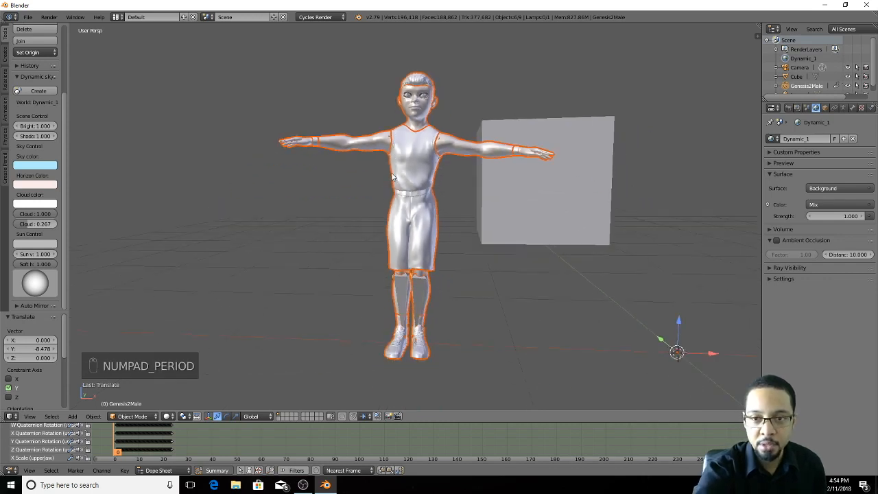
{"action": "middle_click_drag", "start_coordinate": [440, 138], "coordinate": [460, 215]}
{"action": "scroll", "coordinate": [451, 238], "scroll_direction": "up", "scroll_amount": 5}
{"action": "scroll", "coordinate": [459, 217], "scroll_direction": "up", "scroll_amount": 1}
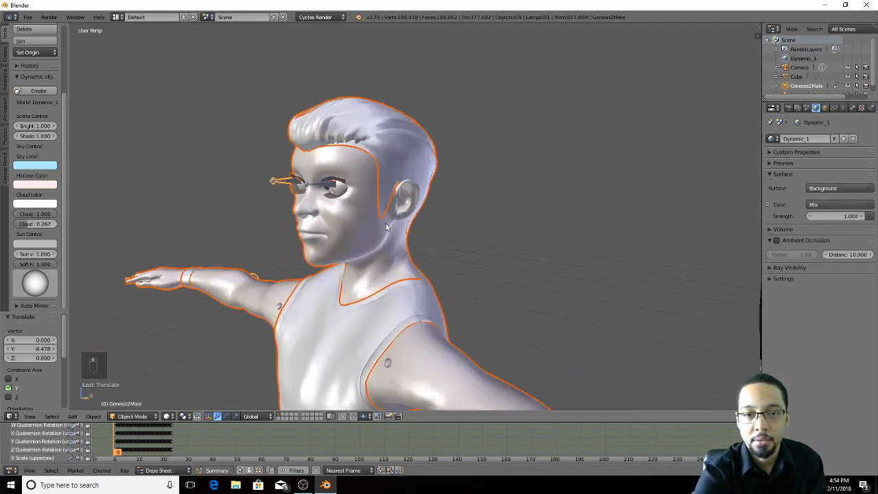
{"action": "key", "text": "ctrl+b"}
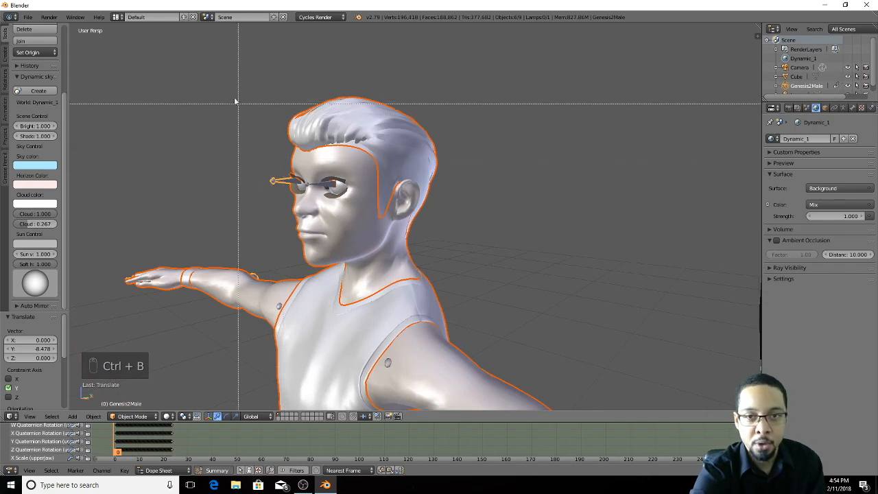
{"action": "left_click_drag", "start_coordinate": [215, 36], "coordinate": [540, 338]}
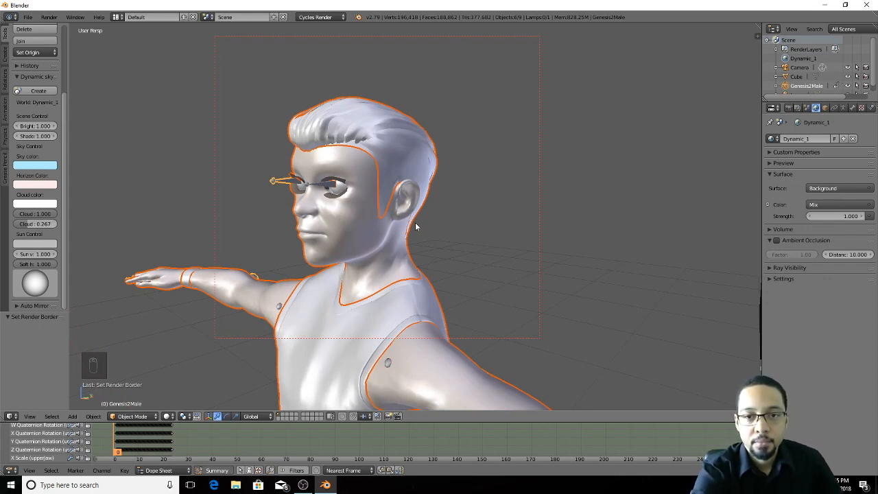
{"action": "key", "text": "shift+z"}
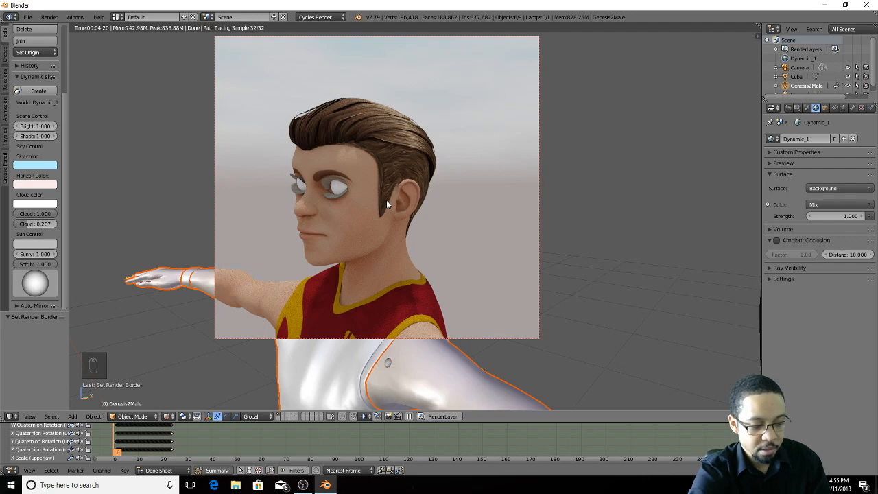
{"action": "key", "text": "shift+z"}
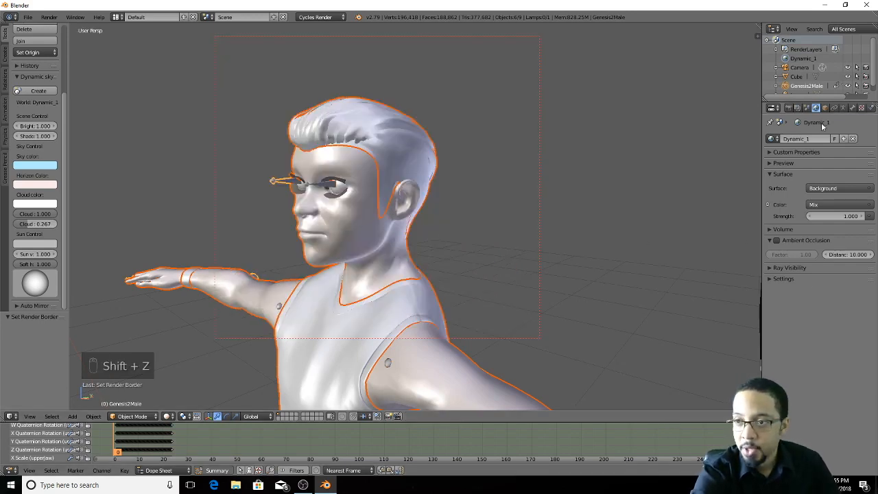
Step: Select the character's hair, show its material slots, and turn the enlarged Dope Sheet area into a Node Editor
{"action": "right_click", "coordinate": [379, 137]}
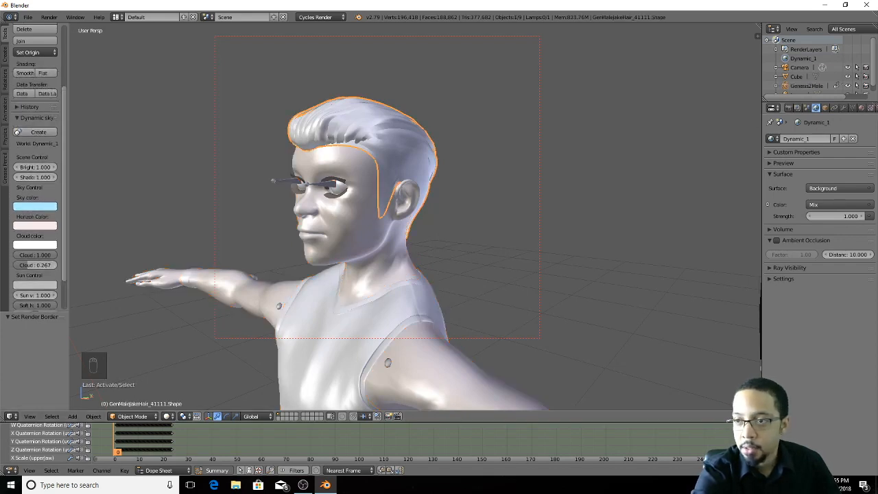
{"action": "left_click", "coordinate": [862, 108]}
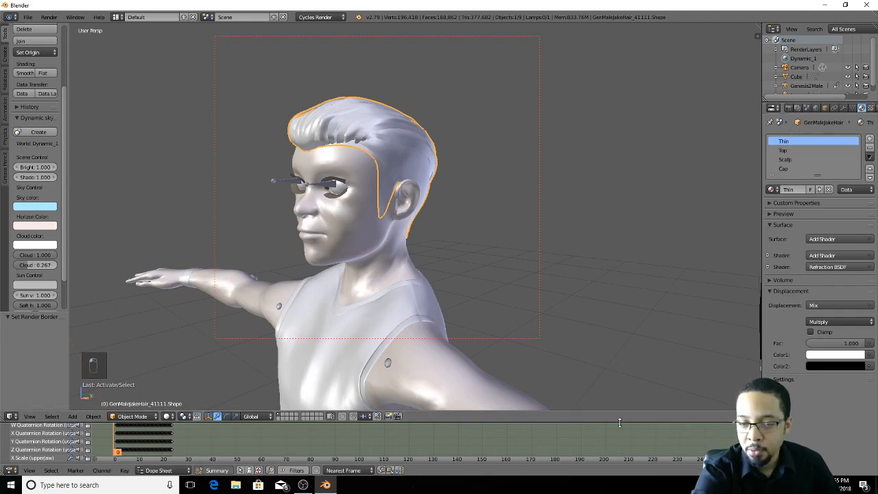
{"action": "left_click_drag", "start_coordinate": [619, 423], "coordinate": [619, 237]}
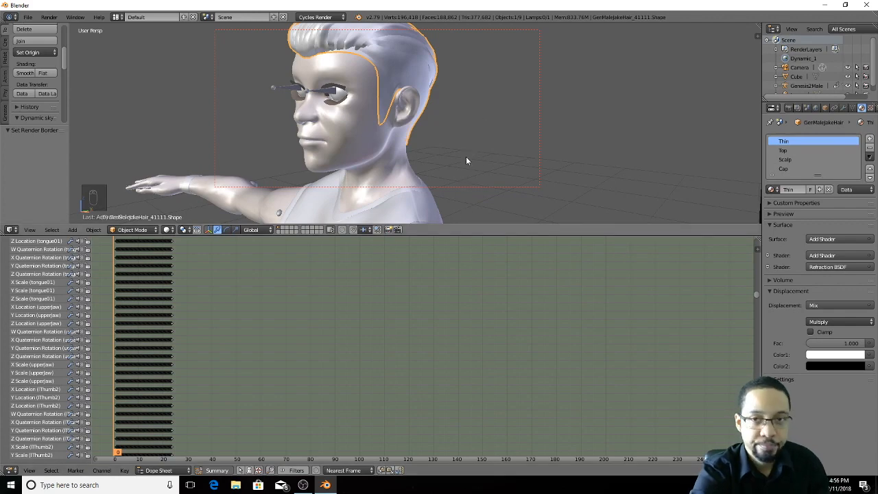
{"action": "middle_click_drag", "start_coordinate": [466, 158], "coordinate": [462, 200]}
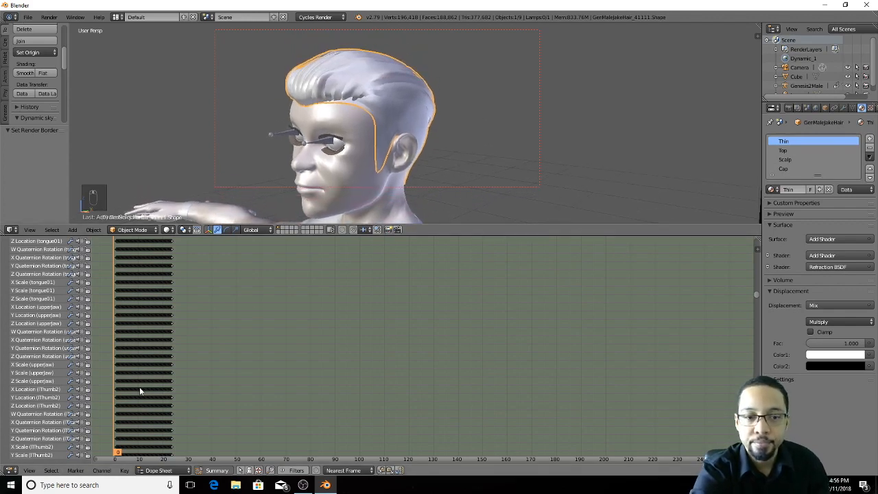
{"action": "left_click", "coordinate": [10, 471]}
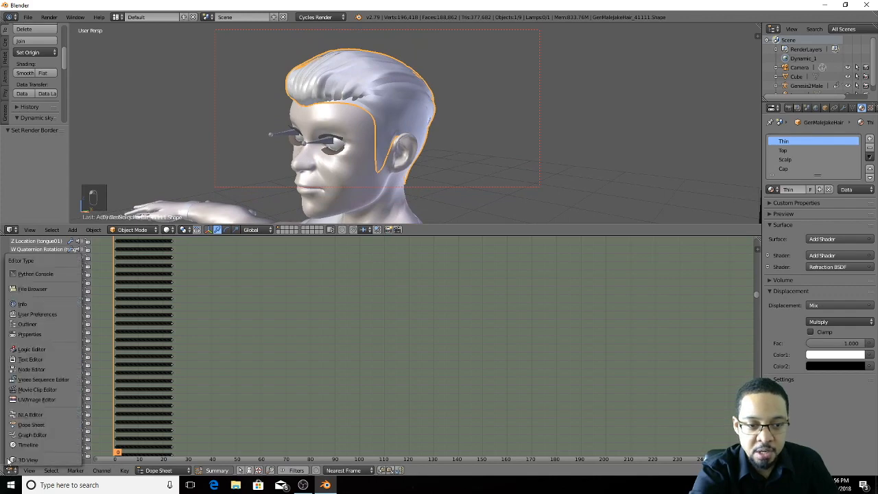
{"action": "left_click", "coordinate": [35, 367]}
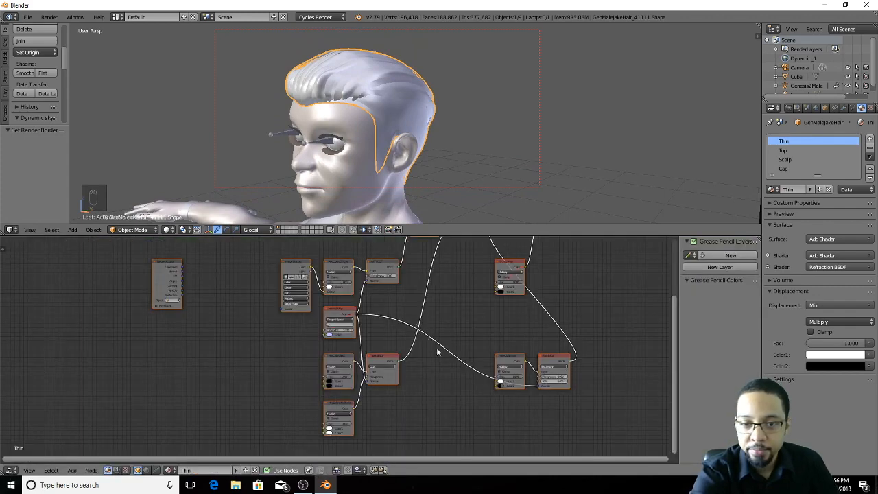
Step: Examine the Thin hair material's node tree, including its diffuse, normal map, specular and alpha texture nodes
{"action": "middle_click_drag", "start_coordinate": [505, 329], "coordinate": [434, 401]}
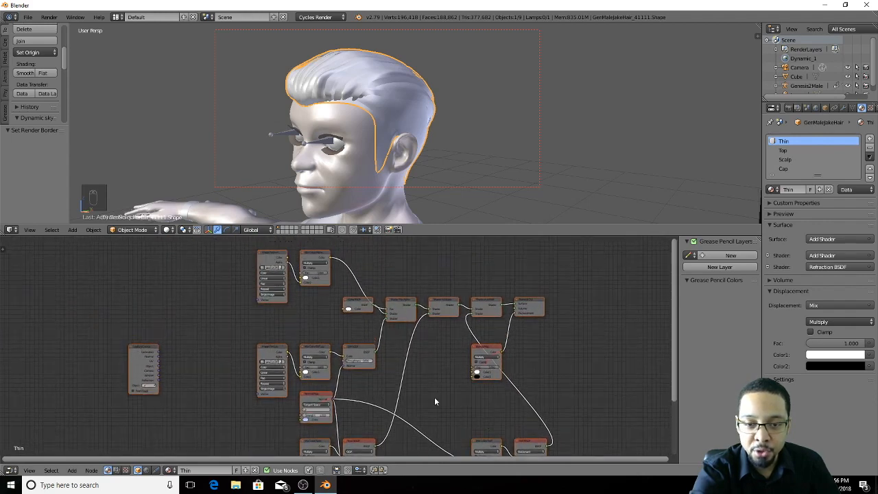
{"action": "scroll", "coordinate": [434, 396], "scroll_direction": "up", "scroll_amount": 4}
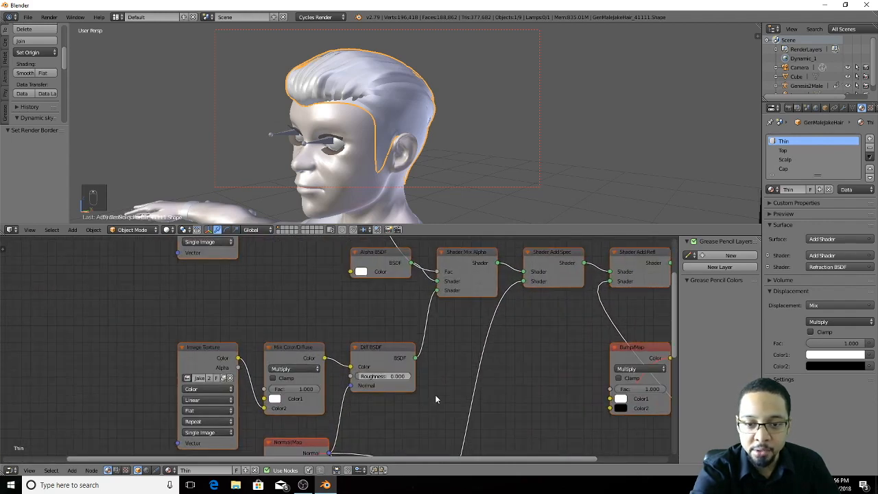
{"action": "middle_click_drag", "start_coordinate": [435, 397], "coordinate": [406, 355]}
{"action": "scroll", "coordinate": [408, 360], "scroll_direction": "up", "scroll_amount": 1}
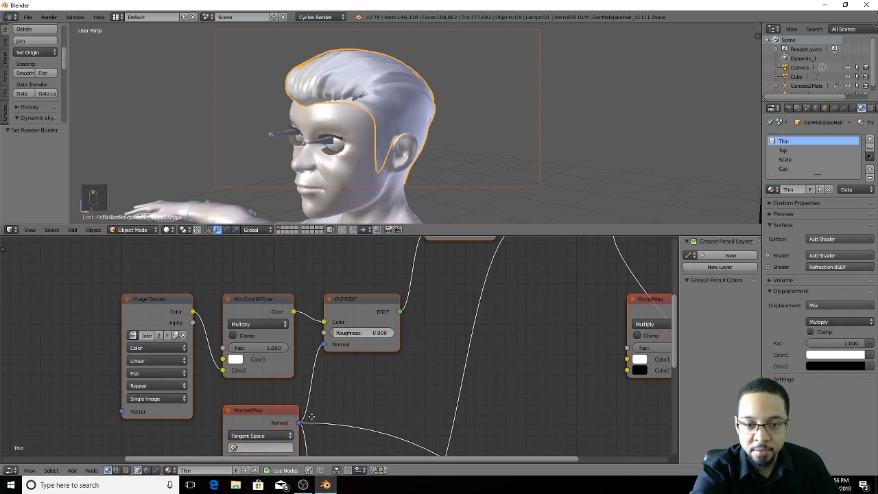
{"action": "middle_click_drag", "start_coordinate": [313, 417], "coordinate": [394, 302]}
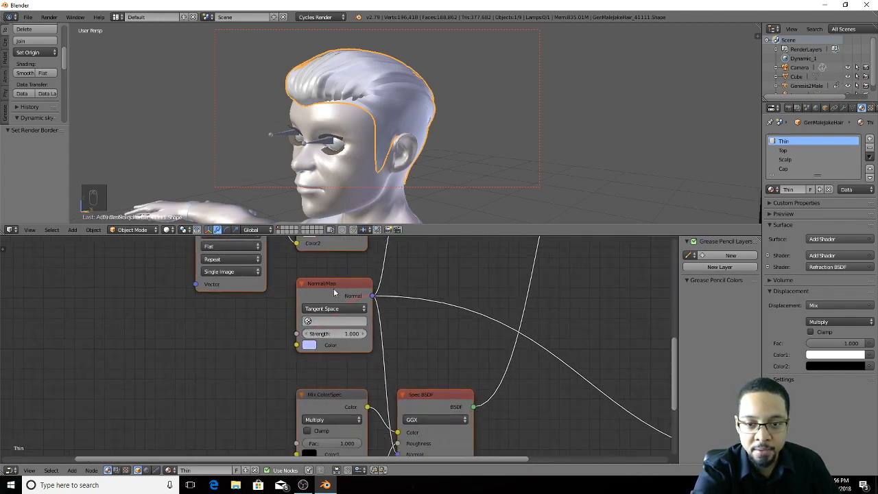
{"action": "middle_click_drag", "start_coordinate": [316, 388], "coordinate": [337, 329]}
{"action": "middle_click_drag", "start_coordinate": [349, 368], "coordinate": [334, 409]}
{"action": "middle_click_drag", "start_coordinate": [341, 448], "coordinate": [340, 357]}
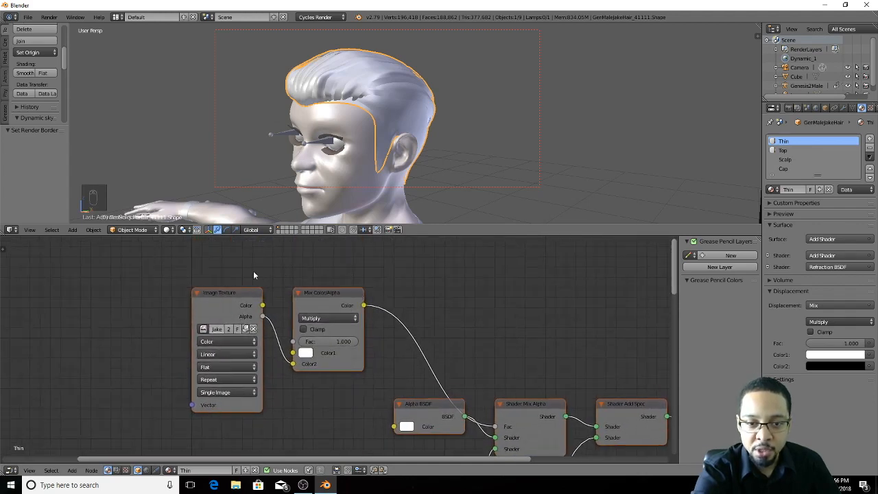
{"action": "scroll", "coordinate": [318, 302], "scroll_direction": "up", "scroll_amount": 1}
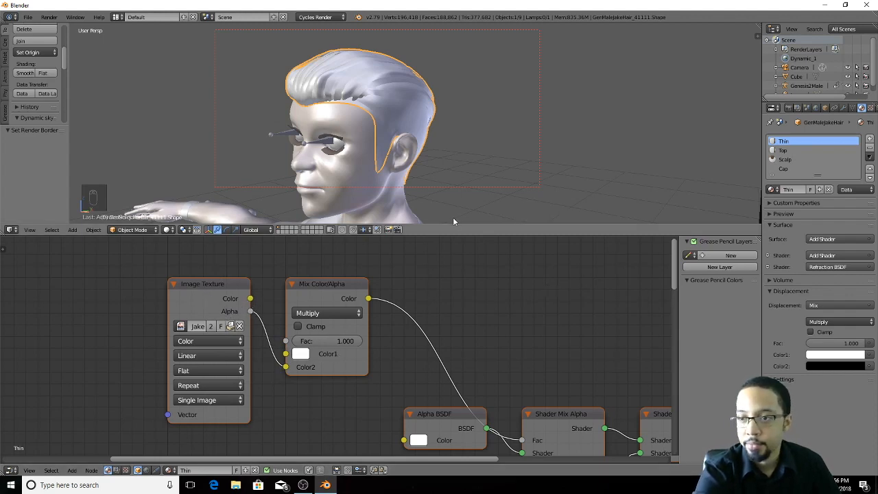
Step: Show the material preview and, in the Thin and Top materials, link the alpha Image Texture's Color output to Mix Color/Alpha's Color2
{"action": "left_click", "coordinate": [794, 214]}
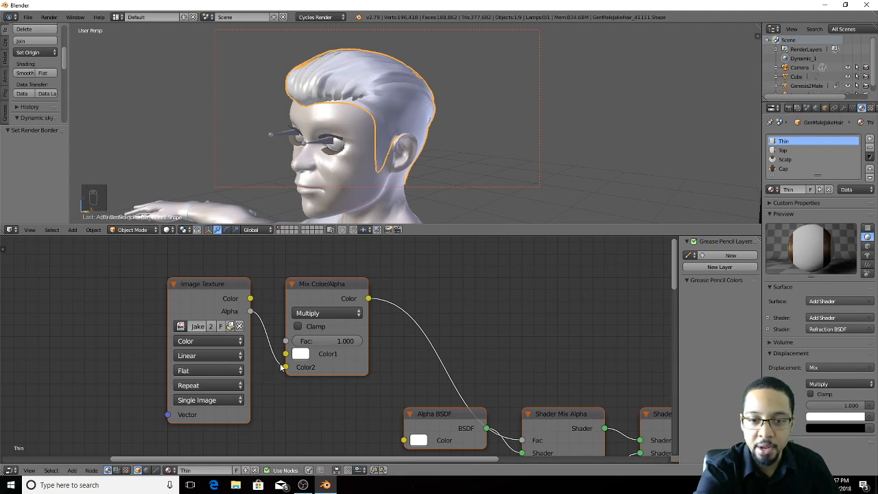
{"action": "mouse_move", "coordinate": [286, 367]}
{"action": "left_mouse_down"}
{"action": "mouse_move", "coordinate": [249, 299]}
{"action": "mouse_move", "coordinate": [281, 374]}
{"action": "mouse_move", "coordinate": [286, 367]}
{"action": "left_mouse_up"}
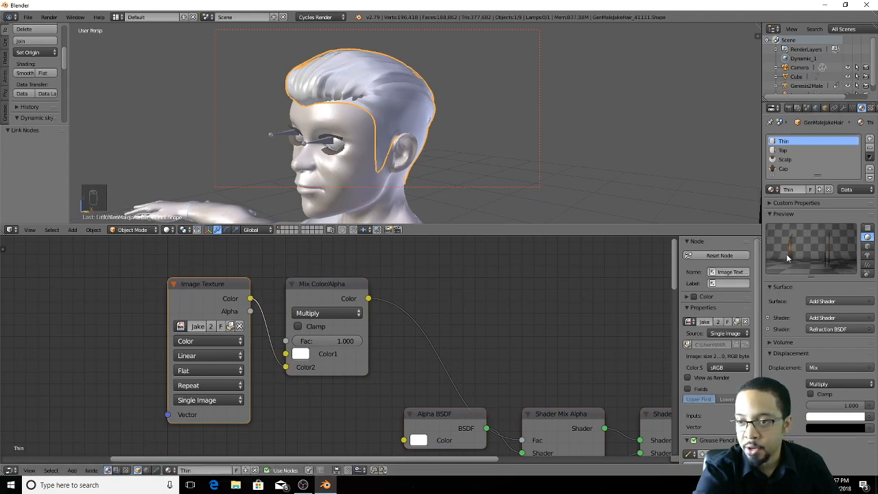
{"action": "left_click", "coordinate": [787, 152]}
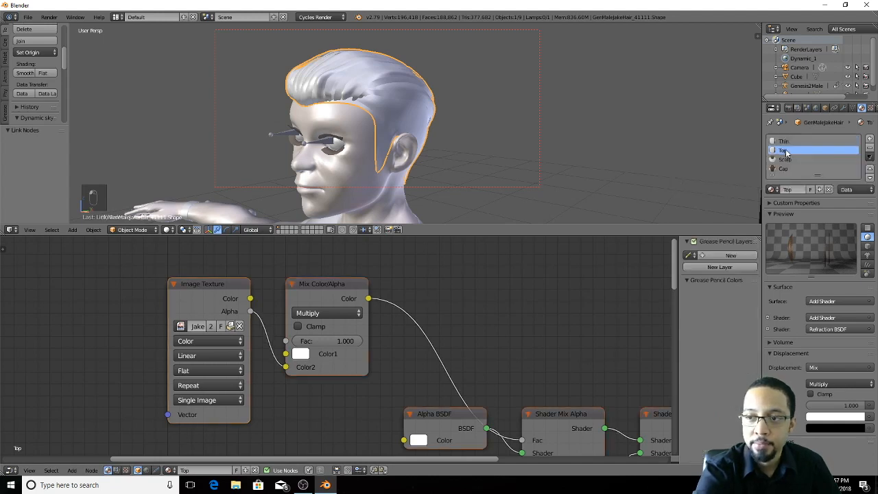
{"action": "mouse_move", "coordinate": [286, 368]}
{"action": "left_mouse_down"}
{"action": "mouse_move", "coordinate": [259, 347]}
{"action": "mouse_move", "coordinate": [254, 323]}
{"action": "mouse_move", "coordinate": [287, 368]}
{"action": "left_mouse_up"}
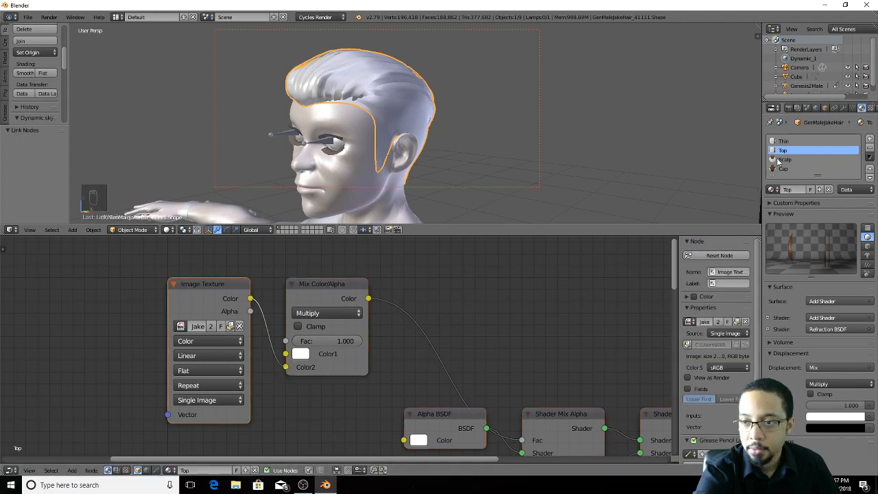
Step: In the Scalp and Cap hair materials, link the alpha Image Texture's Color output, instead of Alpha, to Mix Color/Alpha's Color2
{"action": "left_click", "coordinate": [780, 160]}
{"action": "mouse_move", "coordinate": [287, 369]}
{"action": "left_mouse_down"}
{"action": "mouse_move", "coordinate": [251, 304]}
{"action": "mouse_move", "coordinate": [287, 368]}
{"action": "left_mouse_up"}
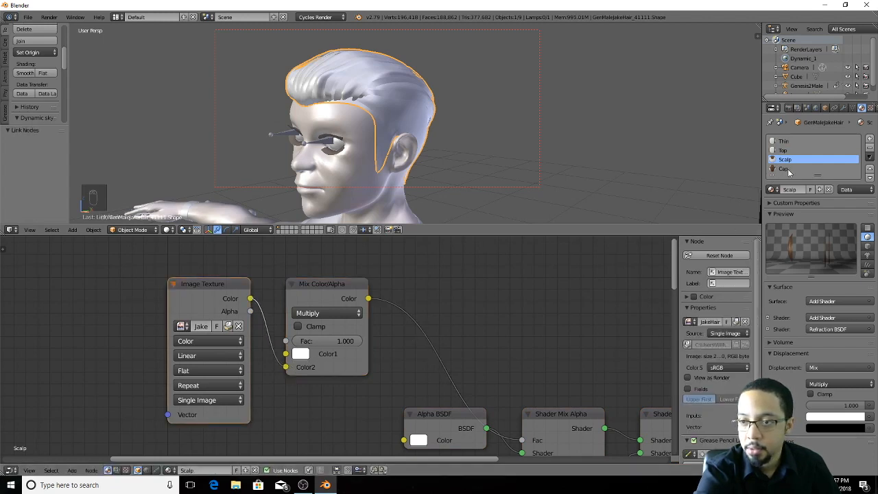
{"action": "left_click", "coordinate": [786, 169]}
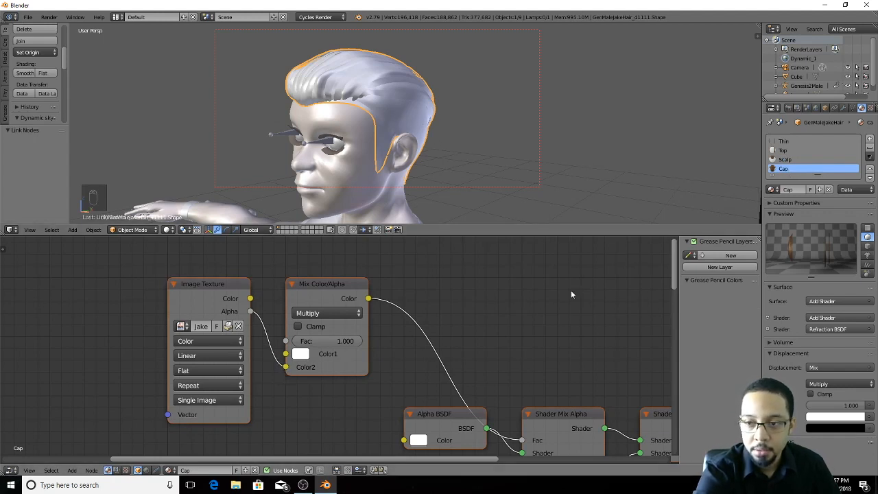
{"action": "mouse_move", "coordinate": [285, 367]}
{"action": "left_mouse_down"}
{"action": "mouse_move", "coordinate": [243, 299]}
{"action": "mouse_move", "coordinate": [274, 330]}
{"action": "mouse_move", "coordinate": [287, 368]}
{"action": "left_mouse_up"}
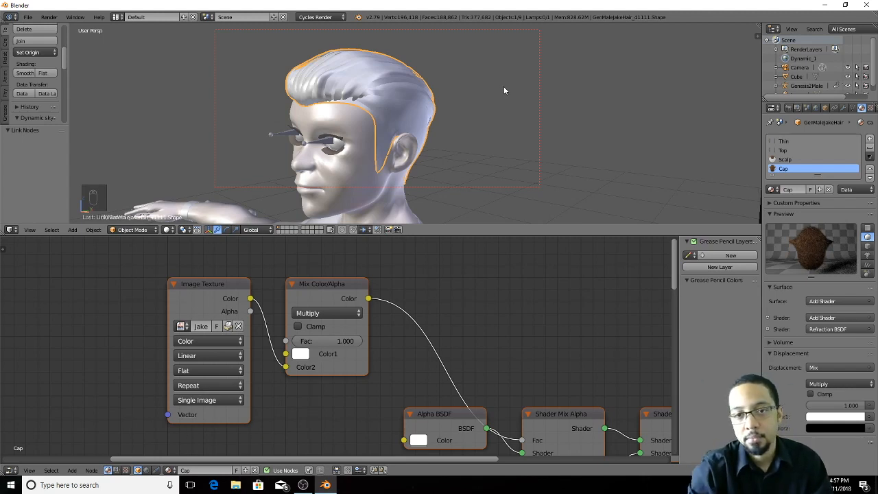
Step: Preview the character's hair in rendered viewport shading and return the viewport to solid shading
{"action": "key", "text": "shift+z"}
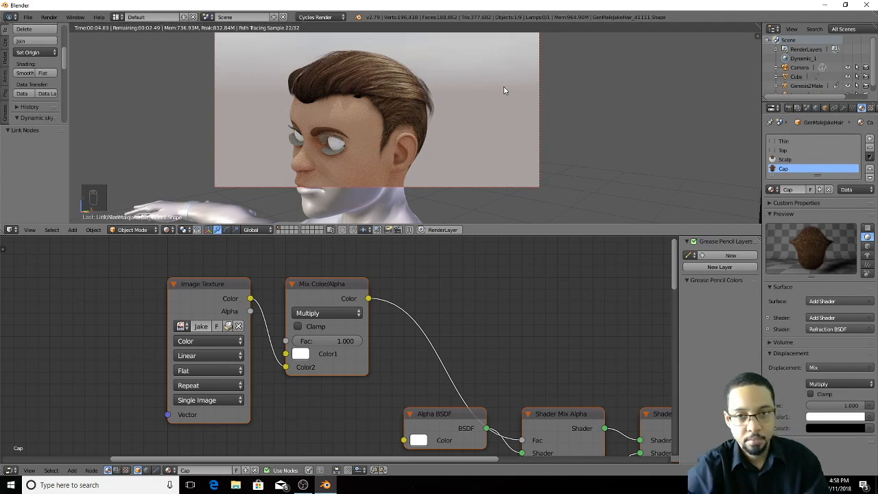
{"action": "key", "text": "shift+z"}
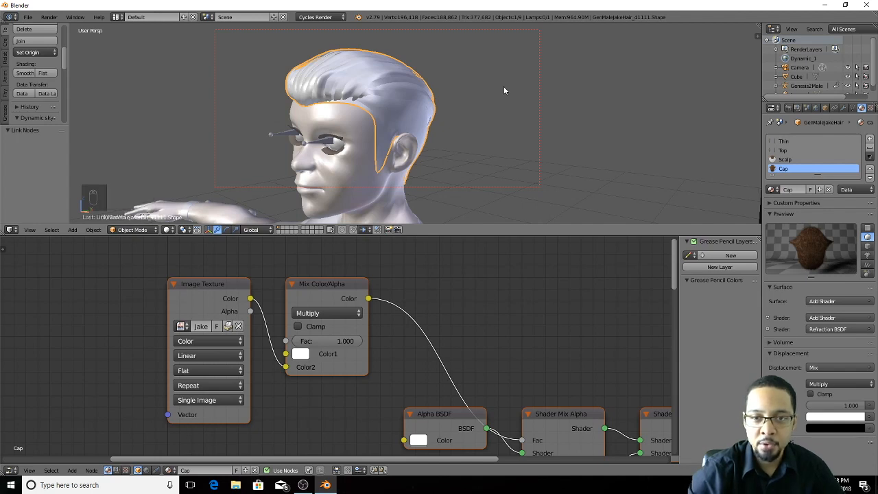
Step: Select the Genesis2Male body mesh and look through its list of material slots
{"action": "mouse_move", "coordinate": [393, 82]}
{"action": "middle_mouse_down"}
{"action": "mouse_move", "coordinate": [381, 85]}
{"action": "mouse_move", "coordinate": [408, 96]}
{"action": "mouse_move", "coordinate": [400, 98]}
{"action": "middle_mouse_up"}
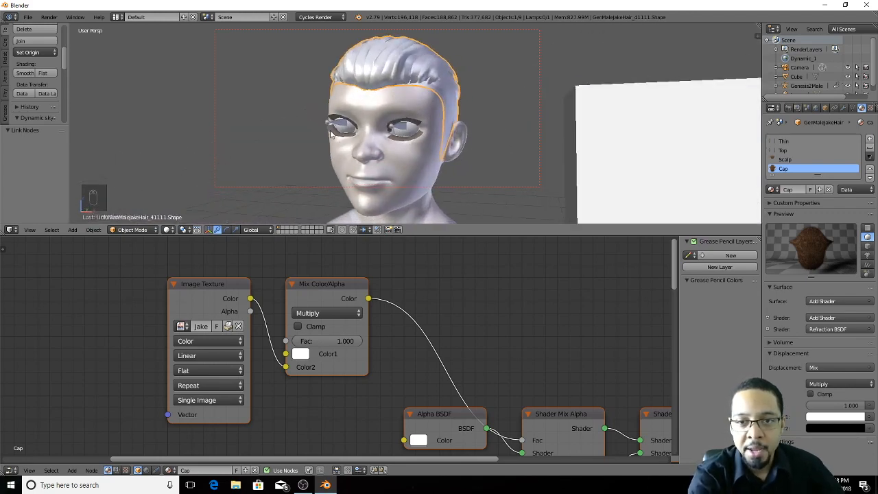
{"action": "right_click", "coordinate": [373, 102]}
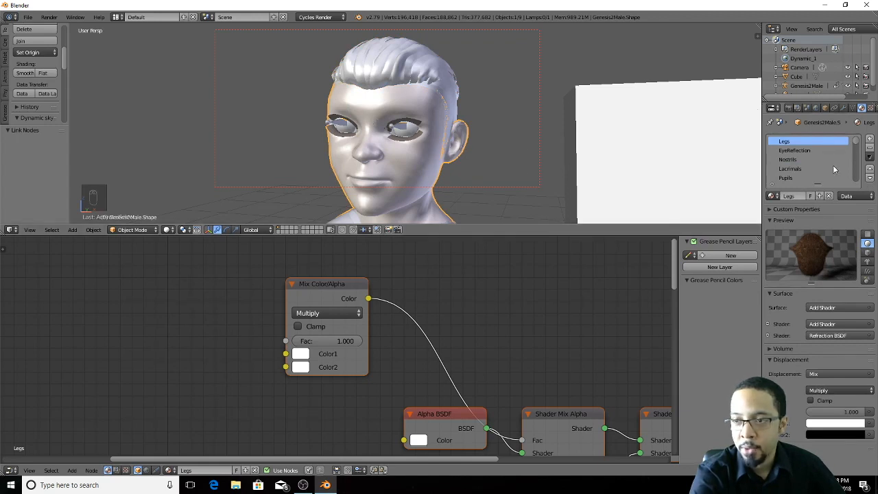
{"action": "scroll", "coordinate": [813, 149], "scroll_direction": "down", "scroll_amount": 5}
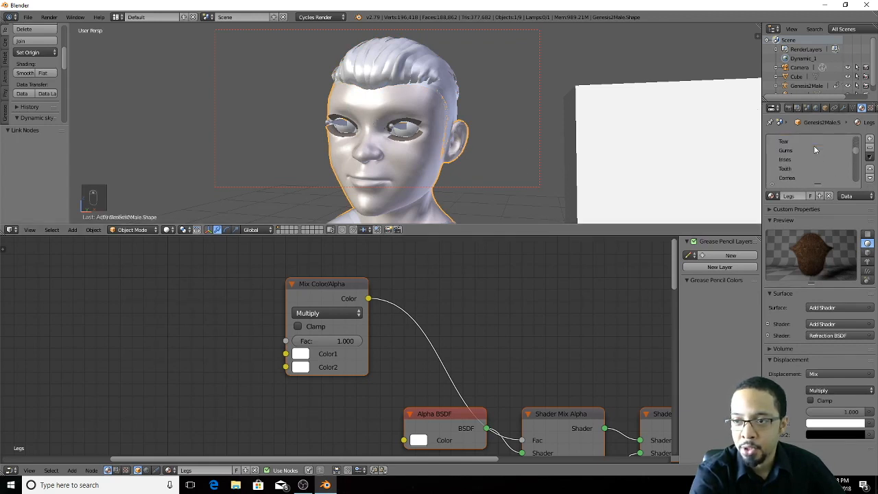
{"action": "scroll", "coordinate": [815, 149], "scroll_direction": "down", "scroll_amount": 5}
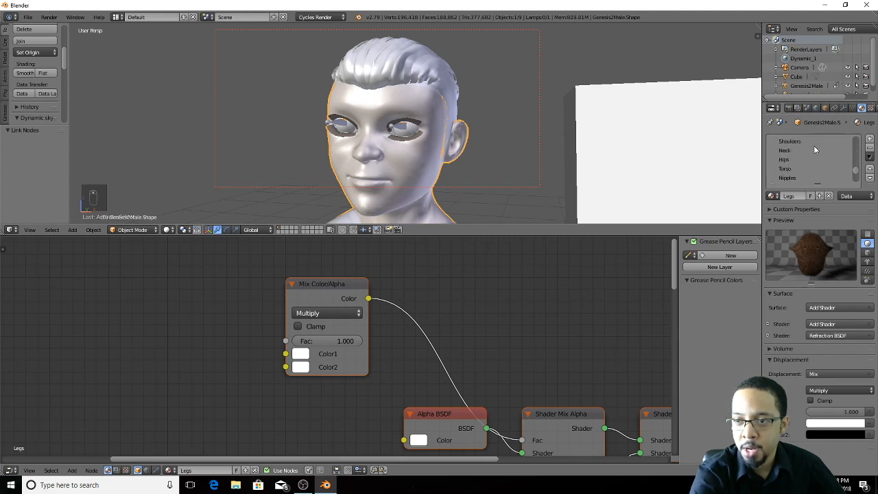
{"action": "scroll", "coordinate": [821, 162], "scroll_direction": "up", "scroll_amount": 8}
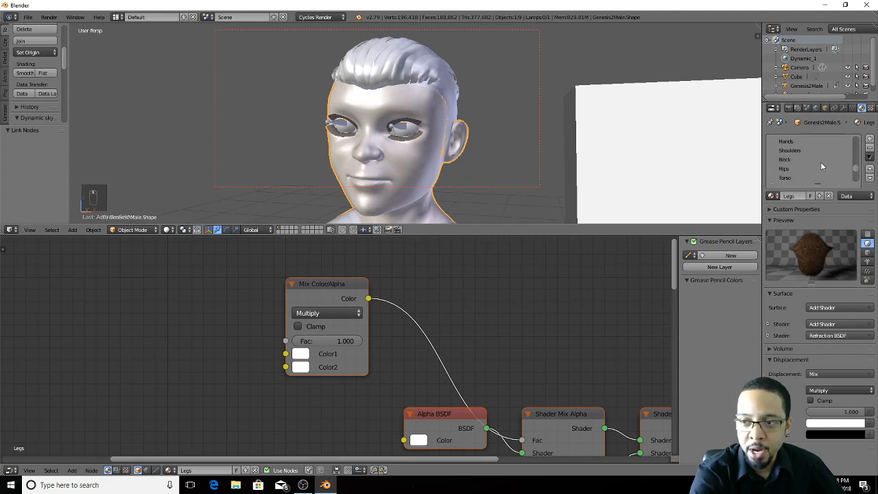
{"action": "scroll", "coordinate": [821, 162], "scroll_direction": "up", "scroll_amount": 3}
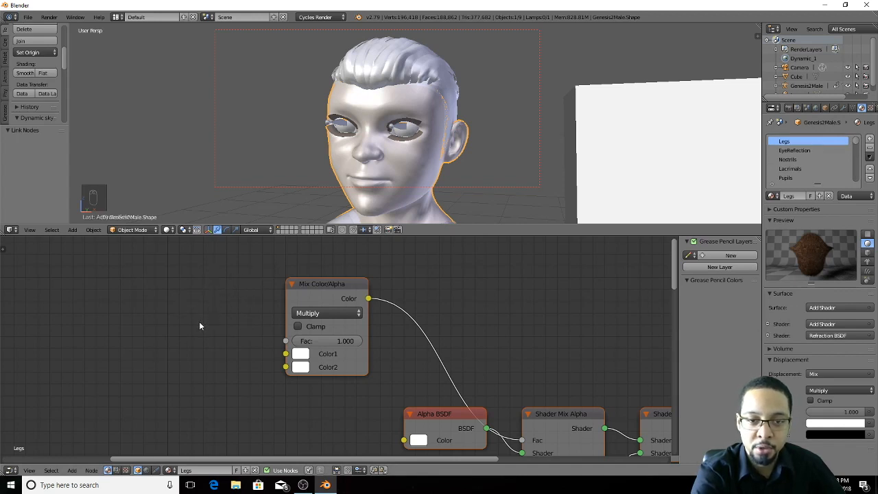
Step: In the EyeReflection material, link the alpha Image Texture's Color output, instead of Alpha, to Mix Color/Alpha's Color2, and collapse the material preview
{"action": "left_click", "coordinate": [796, 151]}
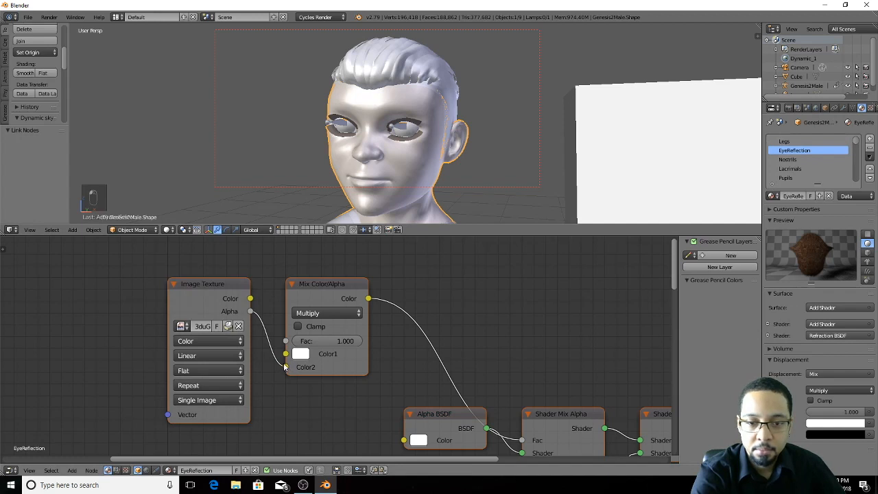
{"action": "left_click_drag", "start_coordinate": [284, 365], "coordinate": [264, 312]}
{"action": "left_click_drag", "start_coordinate": [273, 354], "coordinate": [285, 367]}
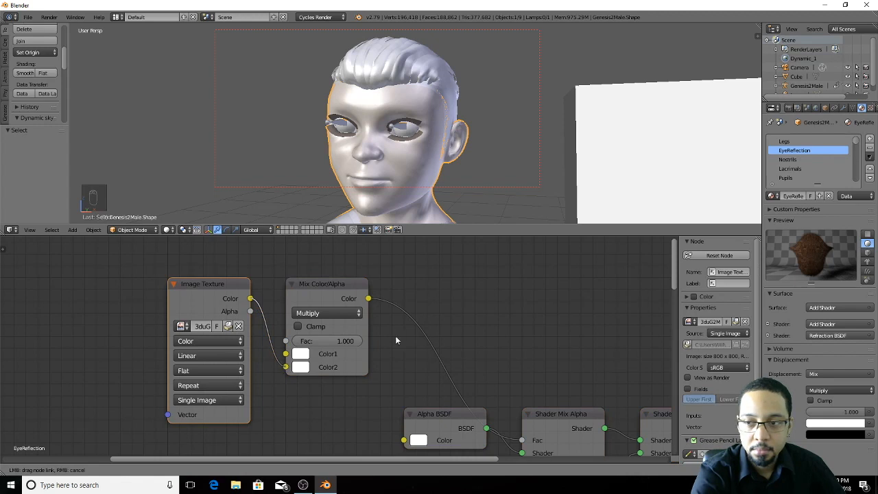
{"action": "left_click", "coordinate": [771, 220]}
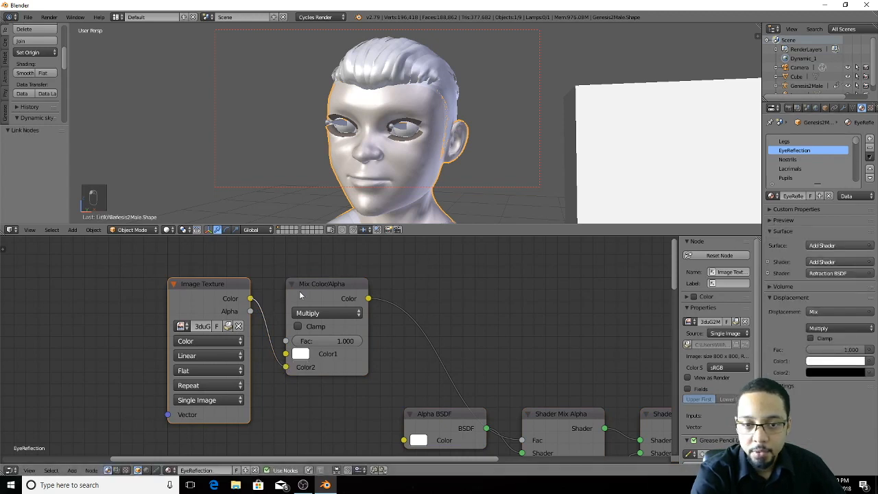
Step: Check the body materials from Nostrils to Cornea, and link Cornea's alpha Image Texture Color output to Mix Color/Alpha's Color2
{"action": "left_click", "coordinate": [789, 159]}
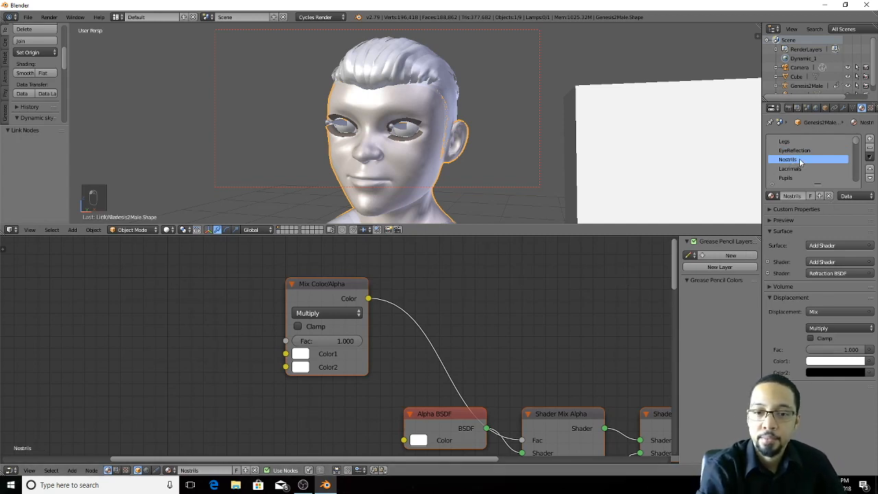
{"action": "key", "text": "Down"}
{"action": "key", "text": "Down"}
{"action": "key", "text": "Down"}
{"action": "key", "text": "Down"}
{"action": "key", "text": "Down"}
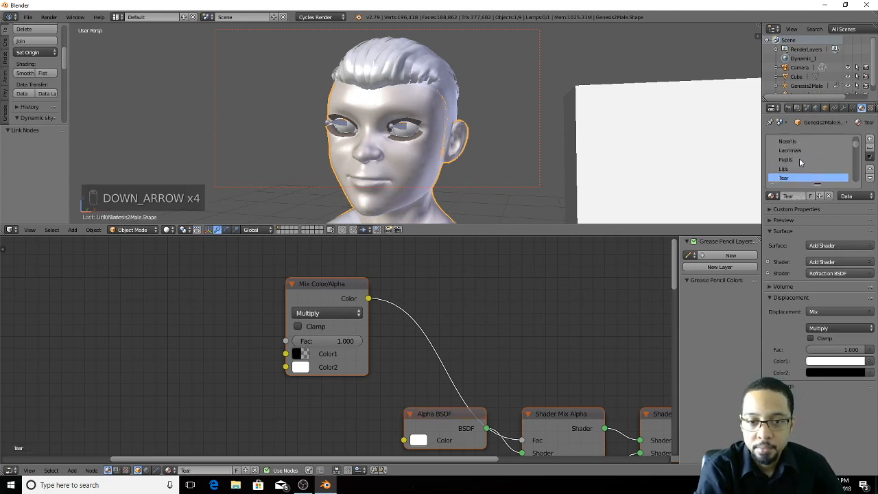
{"action": "key", "text": "Down"}
{"action": "key", "text": "Down"}
{"action": "key", "text": "Down"}
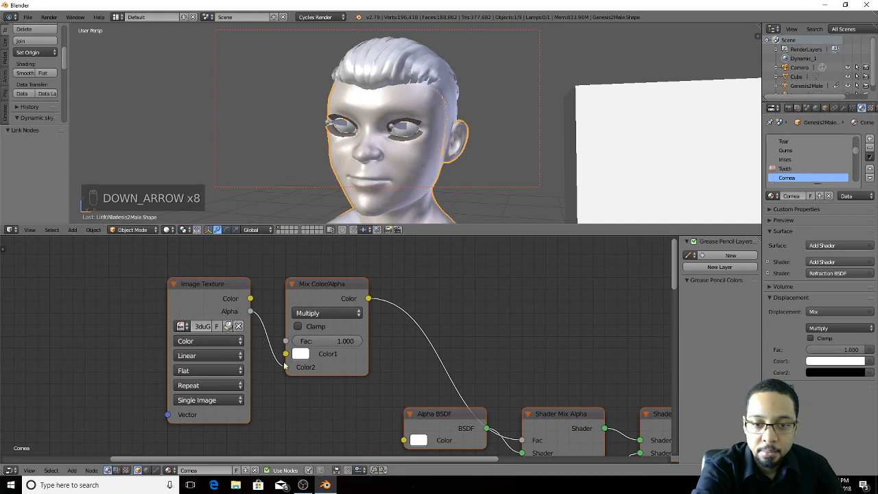
{"action": "left_click_drag", "start_coordinate": [286, 367], "coordinate": [264, 335]}
{"action": "left_click_drag", "start_coordinate": [251, 300], "coordinate": [285, 367]}
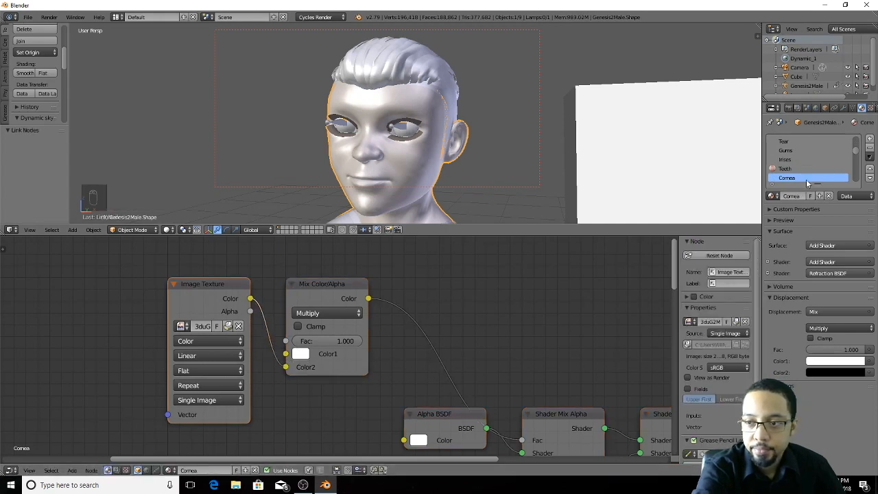
Step: Check the body materials from Face to Eyelashes, and link the Eyelashes alpha Image Texture's Color output to Mix Color/Alpha's Color2
{"action": "key", "text": "Down"}
{"action": "key", "text": "Down"}
{"action": "key", "text": "Down"}
{"action": "key", "text": "Down"}
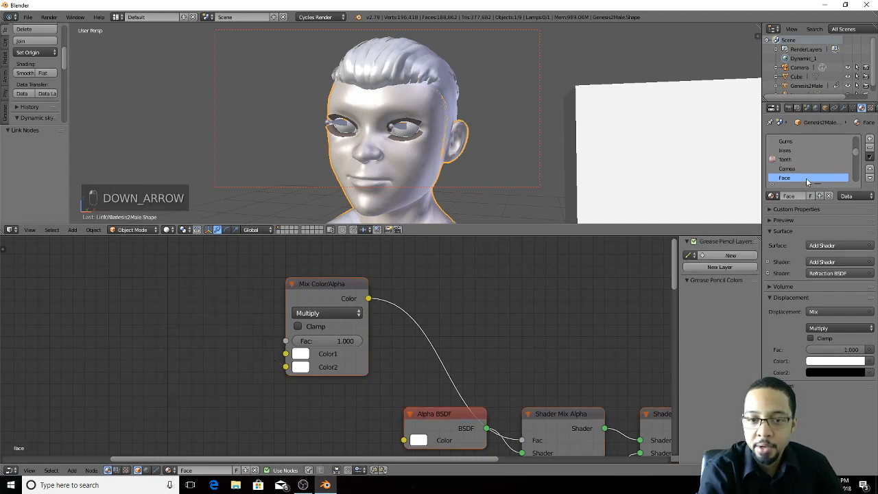
{"action": "key", "text": "Down"}
{"action": "key", "text": "Down"}
{"action": "key", "text": "Down"}
{"action": "key", "text": "Down"}
{"action": "key", "text": "Down"}
{"action": "key", "text": "Down"}
{"action": "key", "text": "Down"}
{"action": "key", "text": "Down"}
{"action": "key", "text": "Down"}
{"action": "key", "text": "Down"}
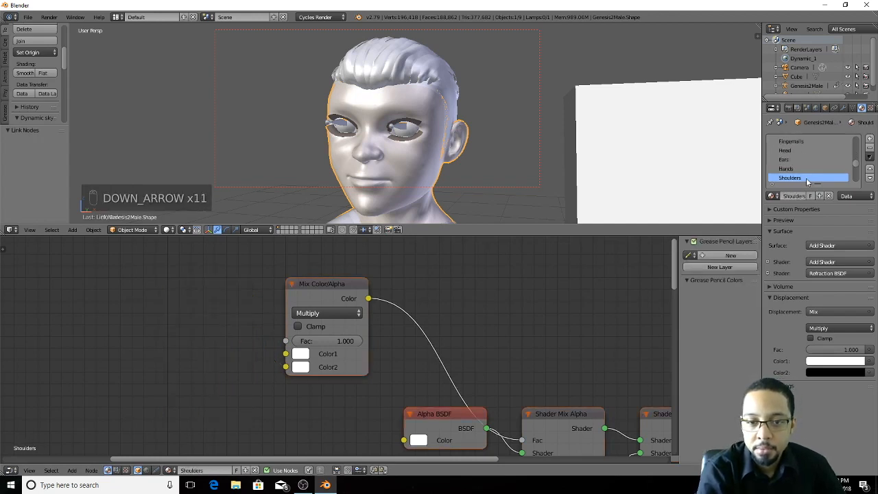
{"action": "key", "text": "Down"}
{"action": "key", "text": "Down"}
{"action": "key", "text": "Down"}
{"action": "key", "text": "Down"}
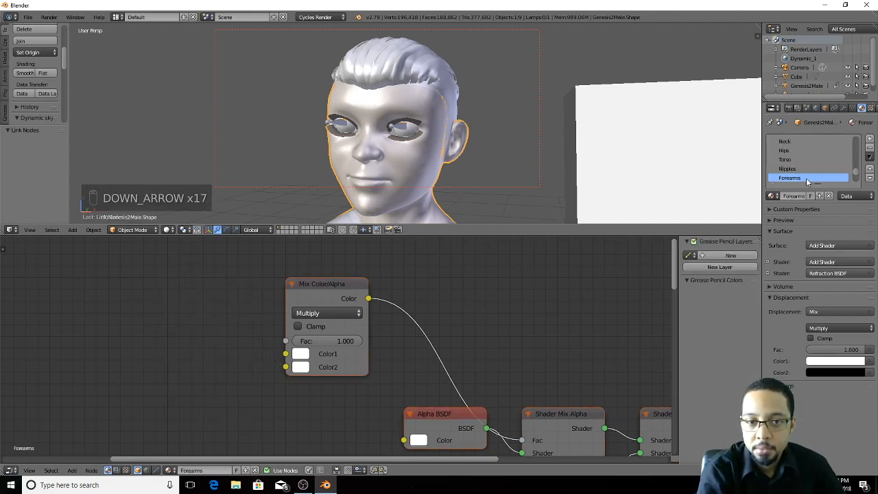
{"action": "key", "text": "Down"}
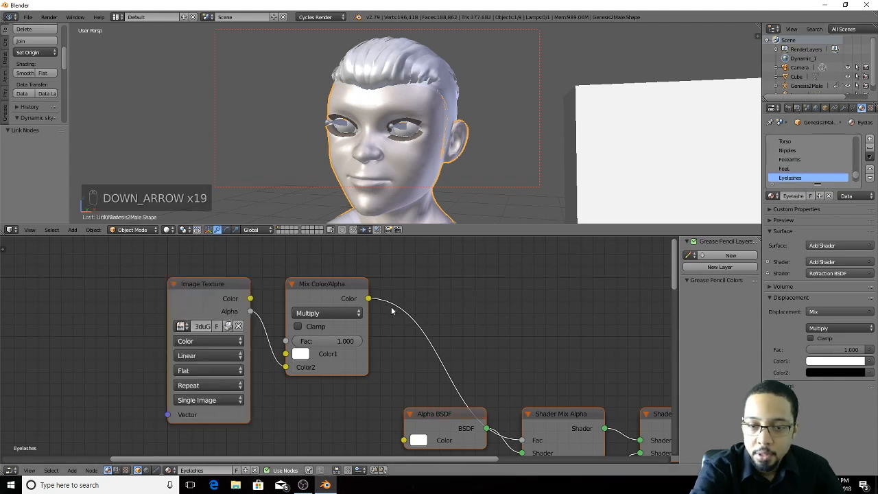
{"action": "left_click_drag", "start_coordinate": [286, 367], "coordinate": [267, 344]}
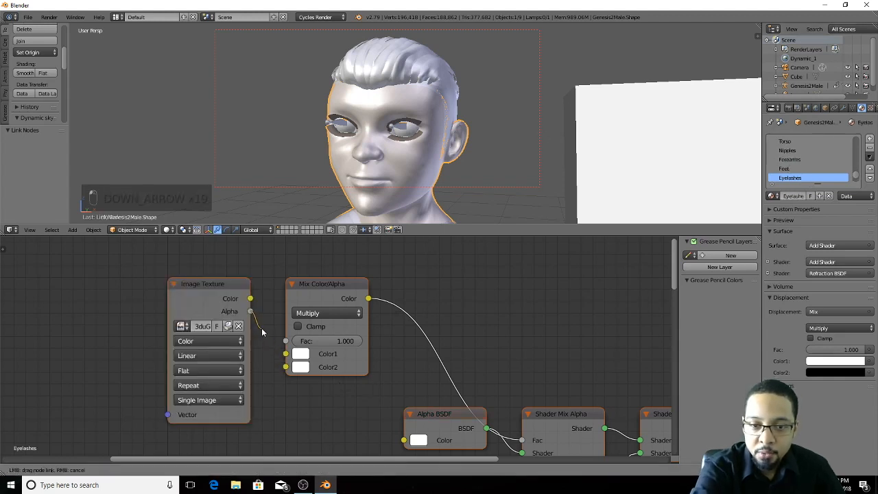
{"action": "left_click_drag", "start_coordinate": [251, 299], "coordinate": [286, 368]}
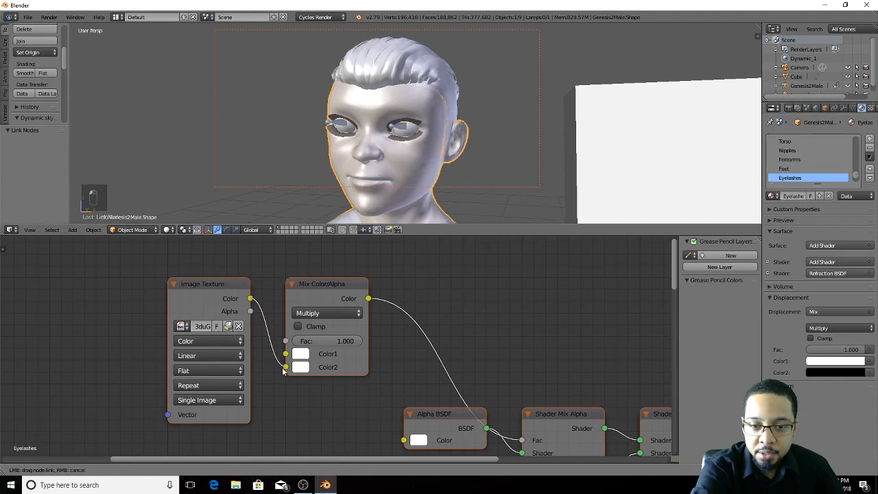
Step: Check the remaining Tongue and InnerMouth materials, preview the face in rendered shading, and return the viewport to solid shading
{"action": "scroll", "coordinate": [815, 170], "scroll_direction": "down", "scroll_amount": 2}
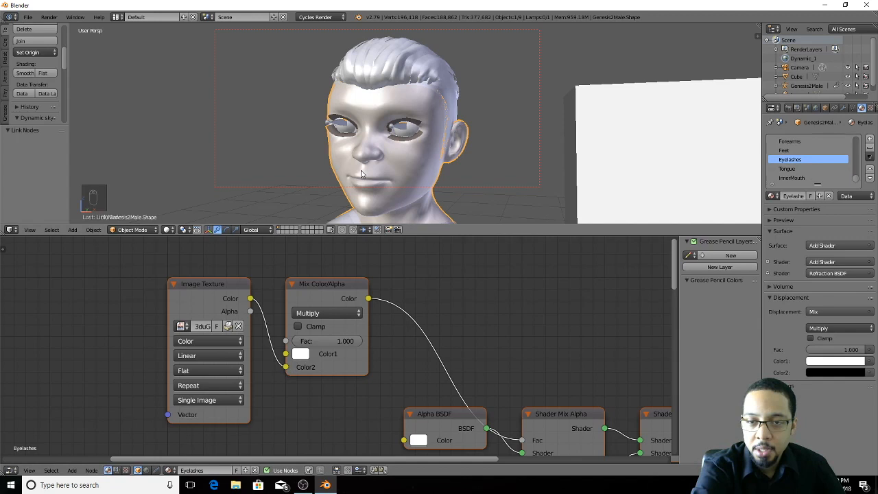
{"action": "left_click", "coordinate": [787, 169]}
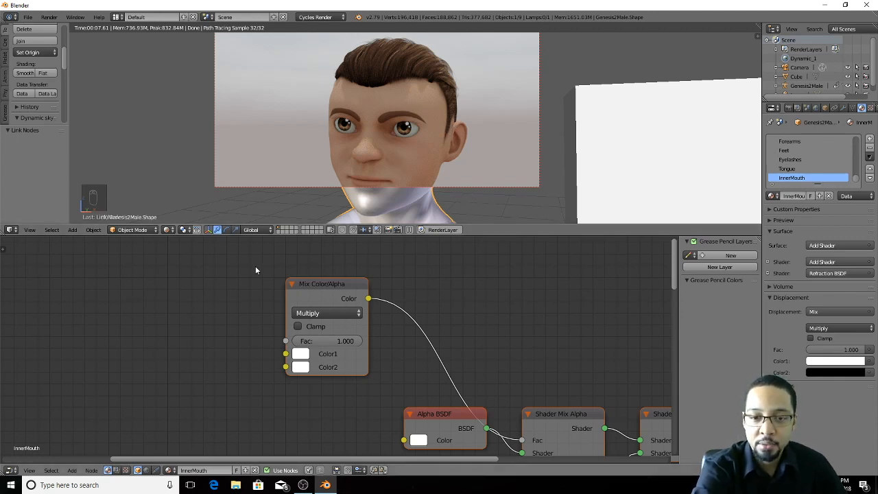
{"action": "key", "text": "shift+z"}
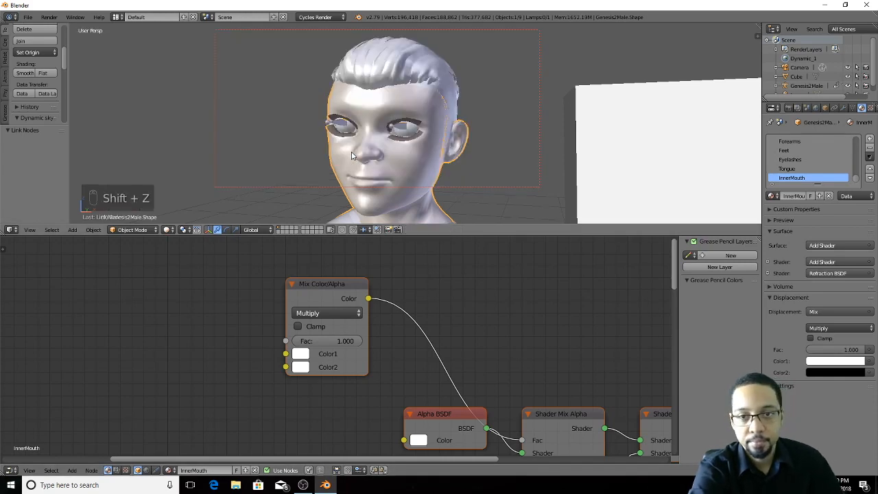
Step: Show the character's hand in an orthographic top view and select the Genesis2Male armature
{"action": "mouse_move", "coordinate": [351, 155]}
{"action": "middle_mouse_down"}
{"action": "mouse_move", "coordinate": [449, 129]}
{"action": "mouse_move", "coordinate": [467, 167]}
{"action": "mouse_move", "coordinate": [483, 140]}
{"action": "middle_mouse_up"}
{"action": "scroll", "coordinate": [449, 125], "scroll_direction": "down", "scroll_amount": 4}
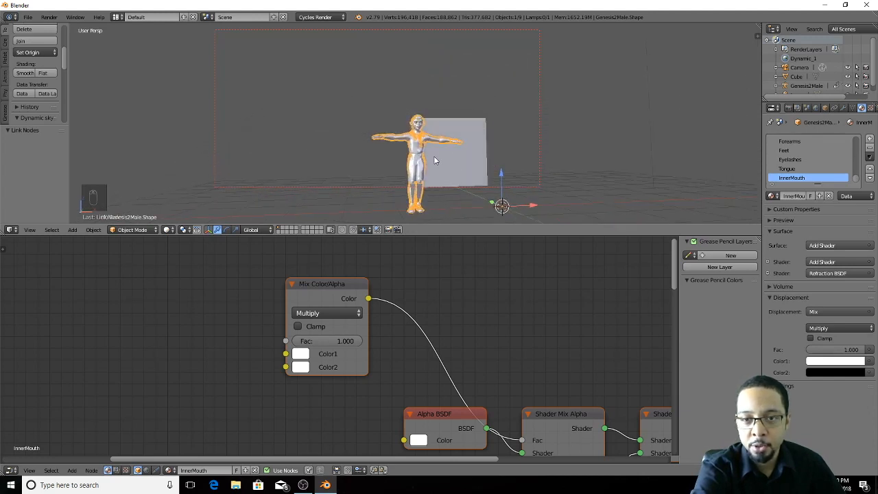
{"action": "middle_click_drag", "start_coordinate": [434, 160], "coordinate": [416, 28]}
{"action": "scroll", "coordinate": [398, 121], "scroll_direction": "up", "scroll_amount": 5}
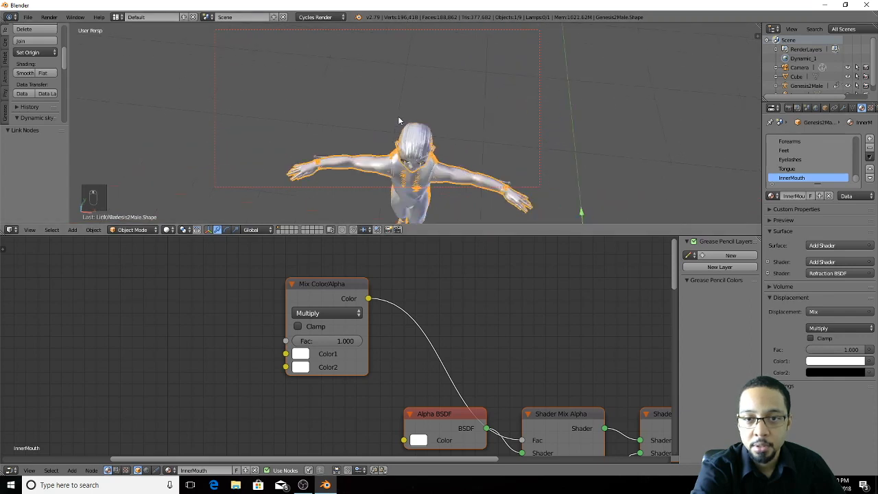
{"action": "scroll", "coordinate": [398, 119], "scroll_direction": "up", "scroll_amount": 4}
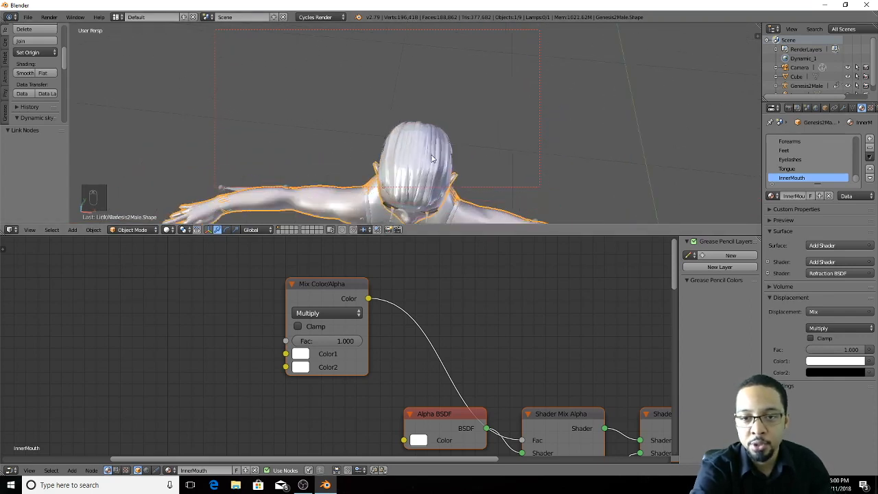
{"action": "middle_click_drag", "start_coordinate": [433, 160], "coordinate": [394, 177]}
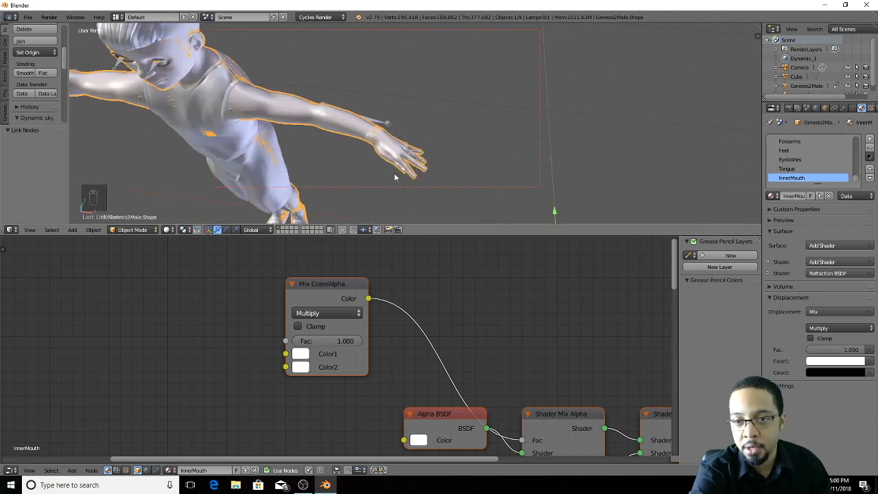
{"action": "scroll", "coordinate": [394, 177], "scroll_direction": "up", "scroll_amount": 8}
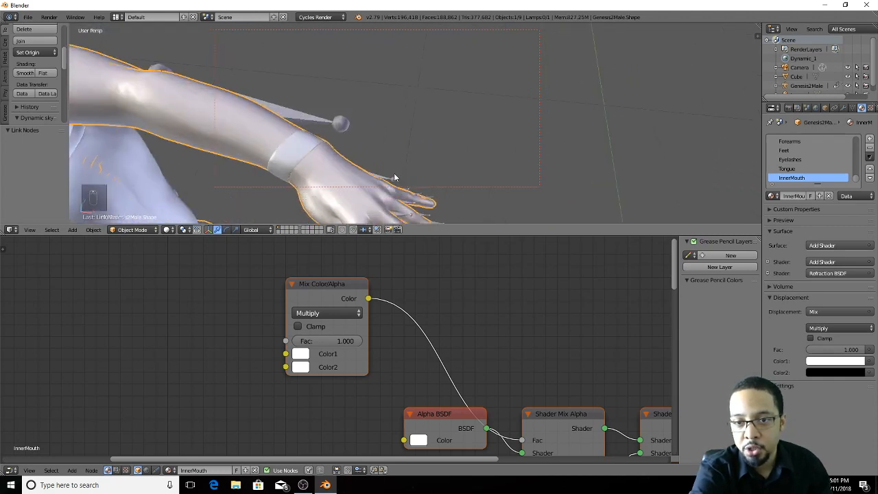
{"action": "middle_click_drag", "start_coordinate": [396, 182], "coordinate": [493, 133]}
{"action": "middle_click_drag", "start_coordinate": [388, 119], "coordinate": [386, 157]}
{"action": "key", "text": "KP_7"}
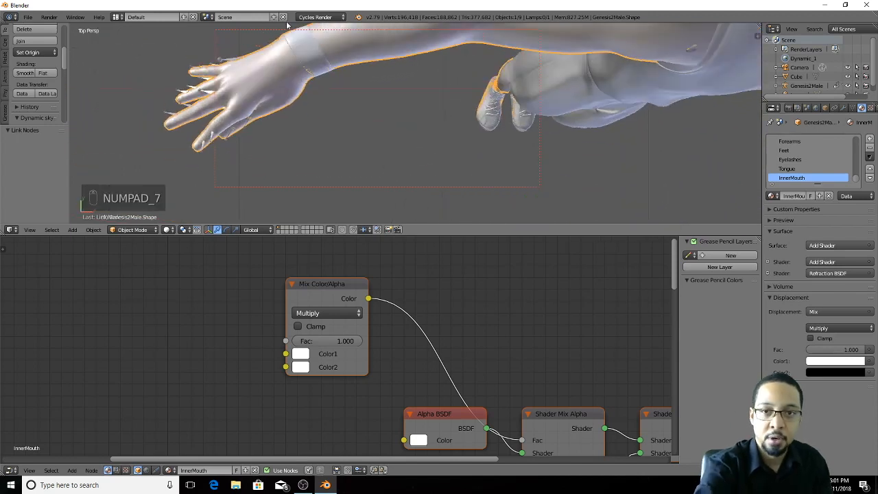
{"action": "middle_click_drag", "start_coordinate": [370, 110], "coordinate": [457, 157], "text": "shift"}
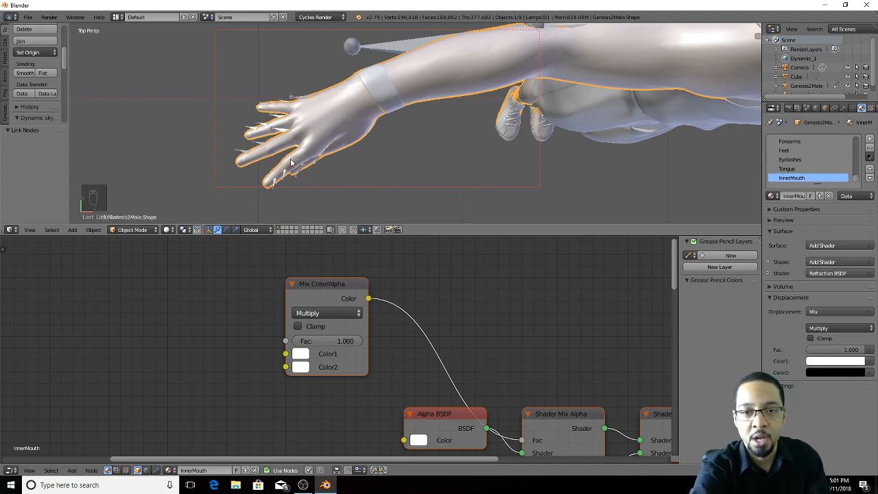
{"action": "middle_click_drag", "start_coordinate": [287, 110], "coordinate": [292, 192]}
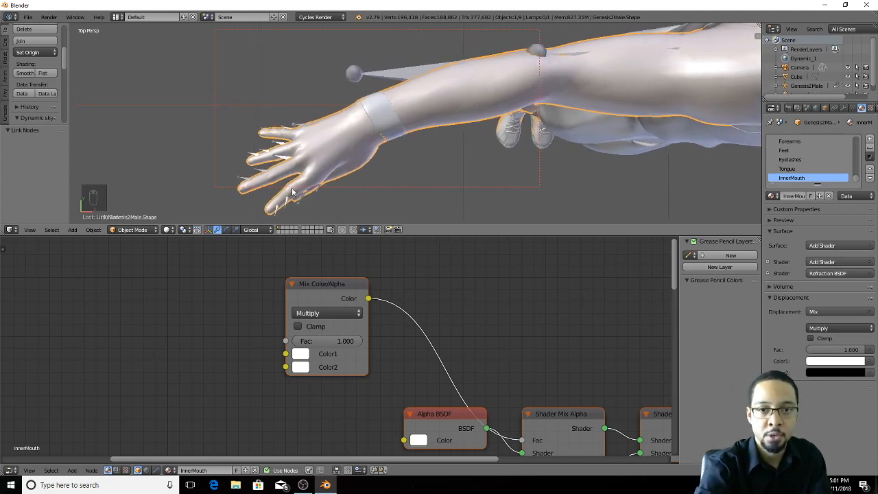
{"action": "key", "text": "KP_5"}
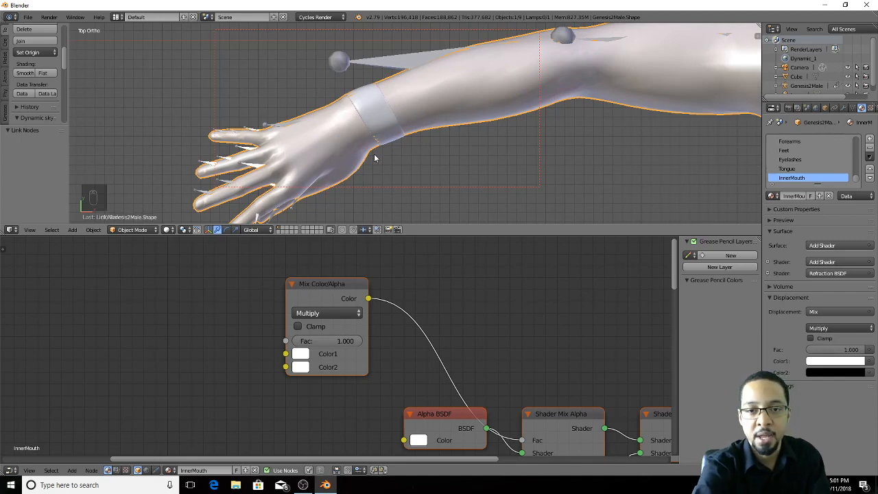
{"action": "middle_click_drag", "start_coordinate": [363, 160], "coordinate": [454, 114], "text": "shift"}
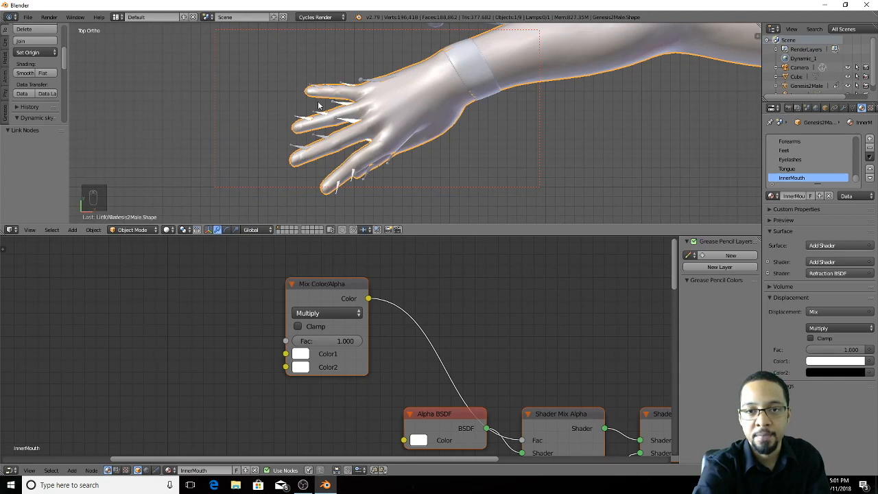
{"action": "right_click", "coordinate": [345, 105]}
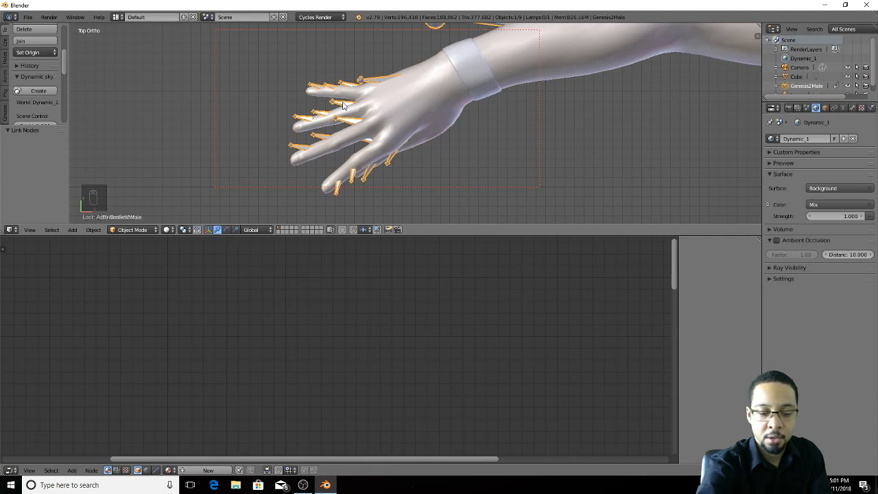
Step: Put the Genesis2Male armature in Edit Mode and frame the character's right hand from above
{"action": "key", "text": "Tab"}
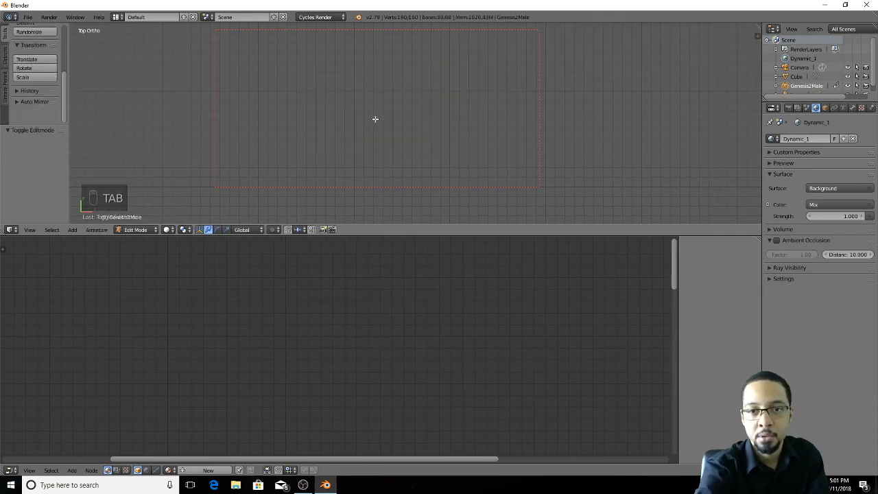
{"action": "scroll", "coordinate": [378, 120], "scroll_direction": "down", "scroll_amount": 4}
{"action": "scroll", "coordinate": [392, 116], "scroll_direction": "down", "scroll_amount": 5}
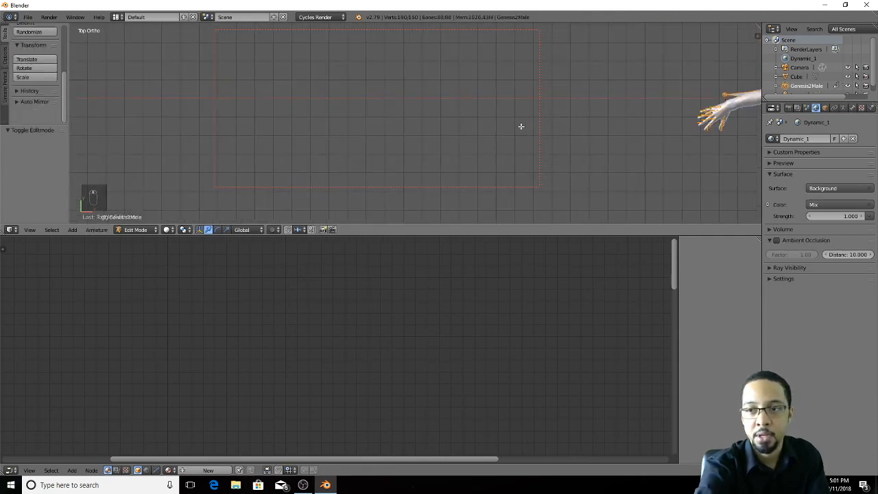
{"action": "middle_click_drag", "start_coordinate": [523, 127], "coordinate": [188, 112], "text": "shift"}
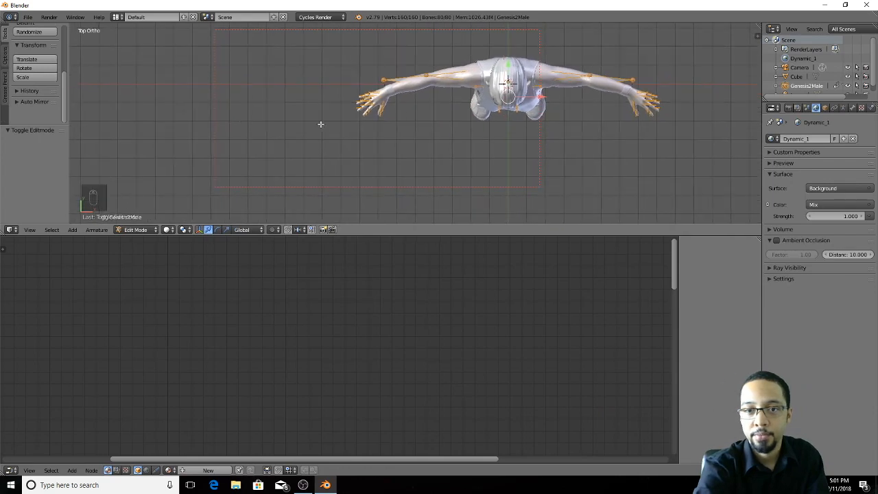
{"action": "scroll", "coordinate": [328, 122], "scroll_direction": "up", "scroll_amount": 4}
{"action": "scroll", "coordinate": [328, 122], "scroll_direction": "up", "scroll_amount": 2}
{"action": "middle_click_drag", "start_coordinate": [334, 108], "coordinate": [386, 183], "text": "shift"}
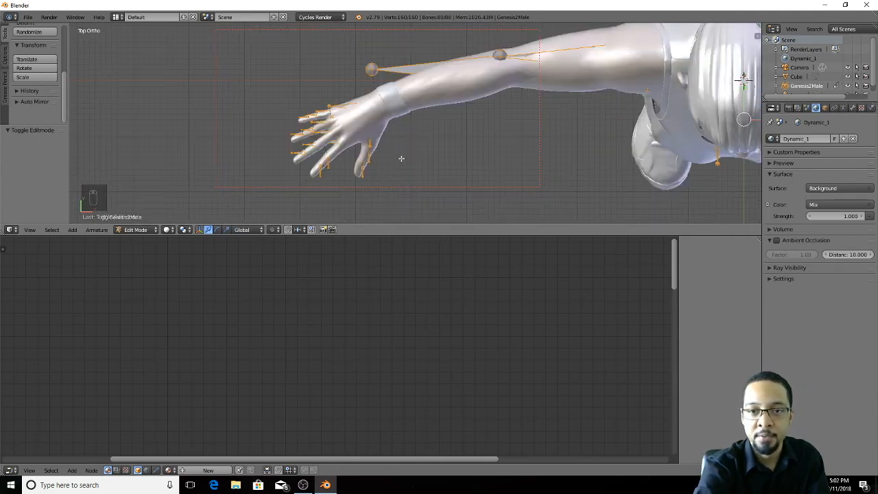
{"action": "scroll", "coordinate": [457, 146], "scroll_direction": "up", "scroll_amount": 5}
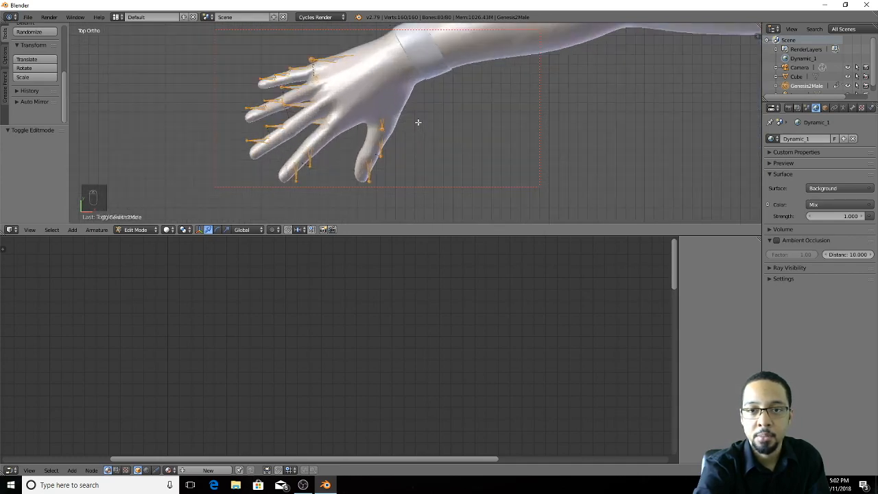
{"action": "middle_click_drag", "start_coordinate": [418, 121], "coordinate": [485, 120], "text": "shift"}
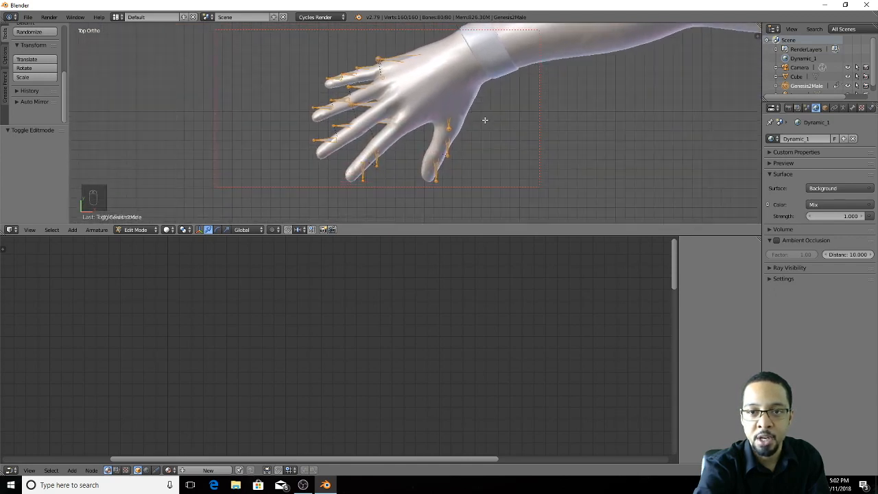
{"action": "scroll", "coordinate": [411, 91], "scroll_direction": "up", "scroll_amount": 1}
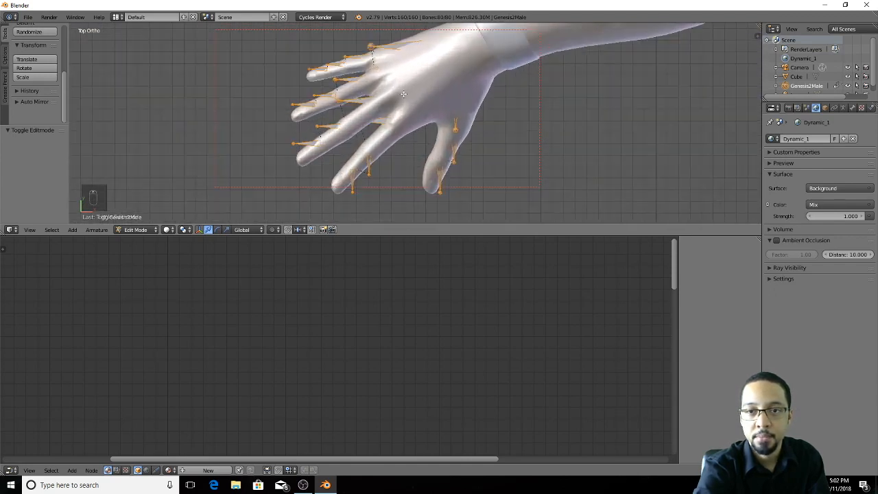
Step: Enlarge the 3D viewport and show the right hand and its bones in wireframe shading
{"action": "left_click_drag", "start_coordinate": [533, 234], "coordinate": [527, 423]}
{"action": "key", "text": "z"}
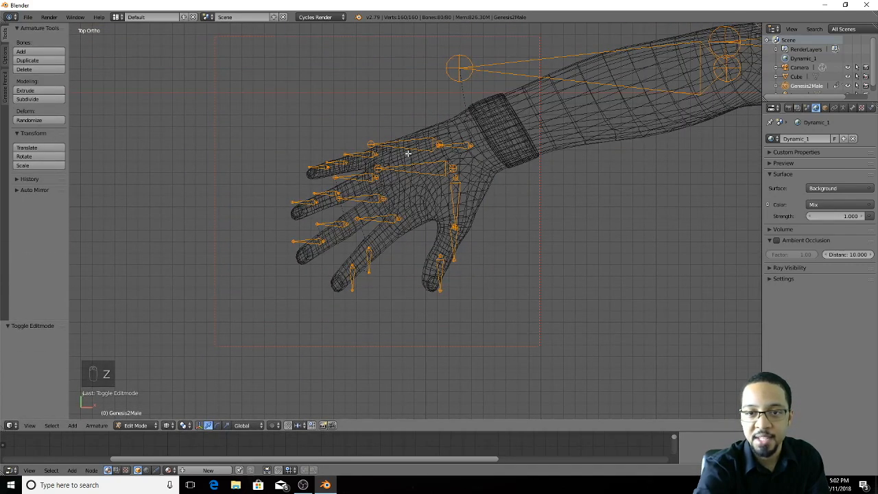
{"action": "scroll", "coordinate": [409, 154], "scroll_direction": "up", "scroll_amount": 3}
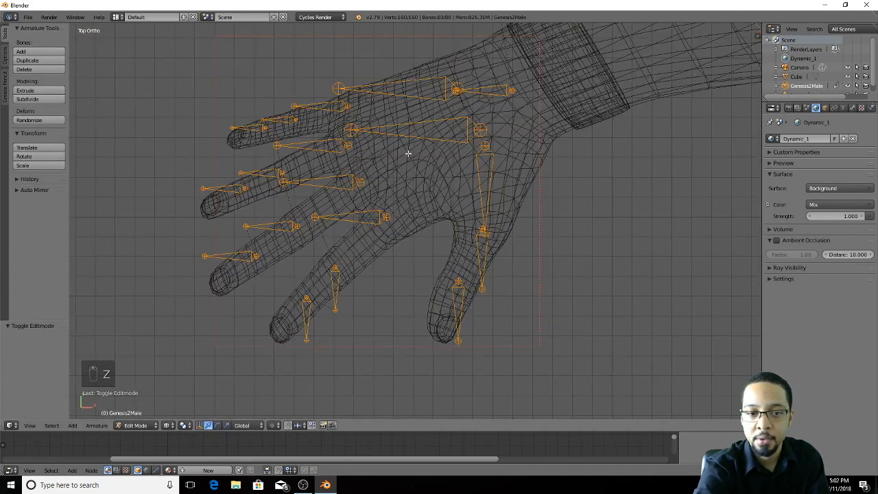
{"action": "middle_click_drag", "start_coordinate": [408, 154], "coordinate": [431, 214], "text": "shift"}
Step: Move the tip of the rCarpal2 bone onto the pinky's base joint in the top view
{"action": "right_click", "coordinate": [359, 146]}
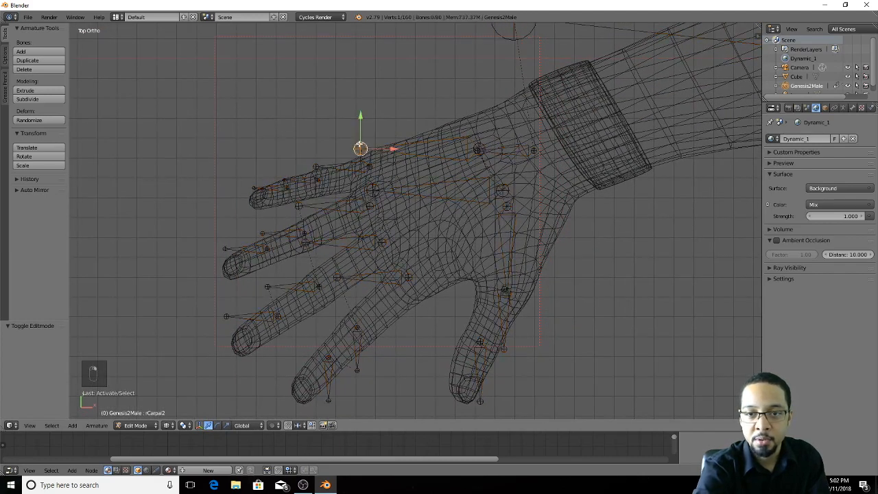
{"action": "key", "text": "g"}
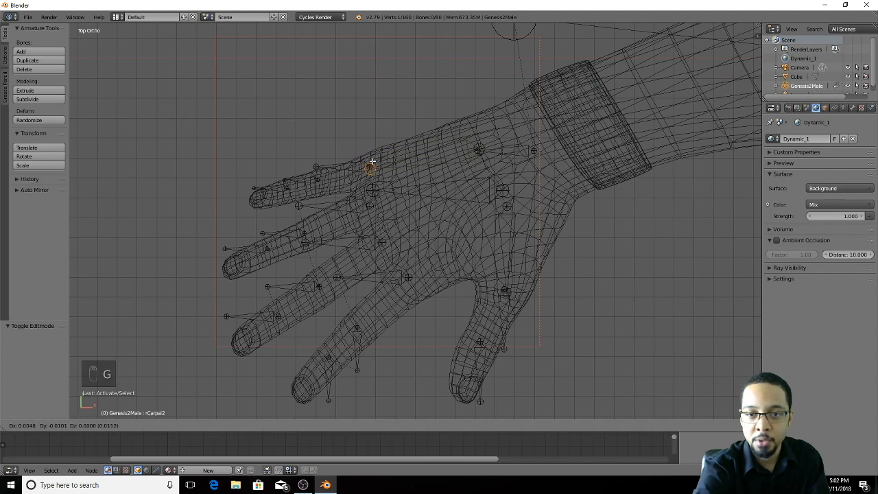
{"action": "left_click", "coordinate": [374, 158]}
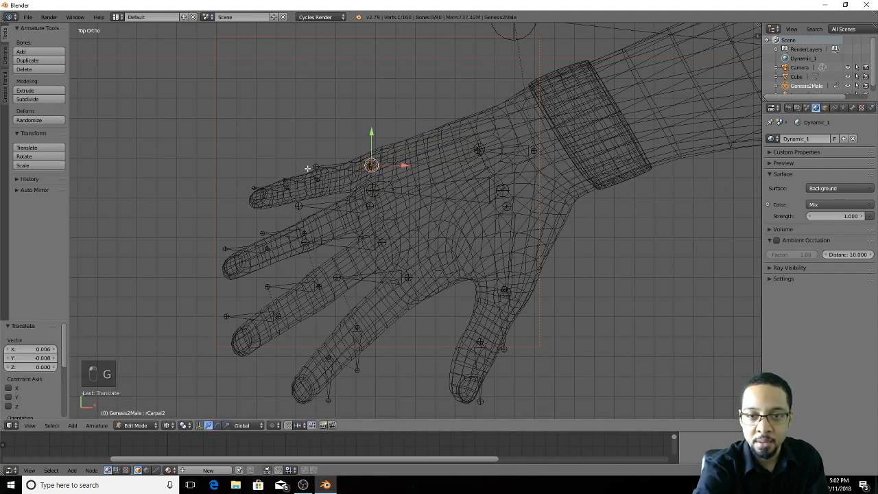
Step: Move the tips of rPinky1 and rPinky2 onto the start of their next bones, and rPinky3's tip to the pinky's fingertip
{"action": "right_click", "coordinate": [315, 166]}
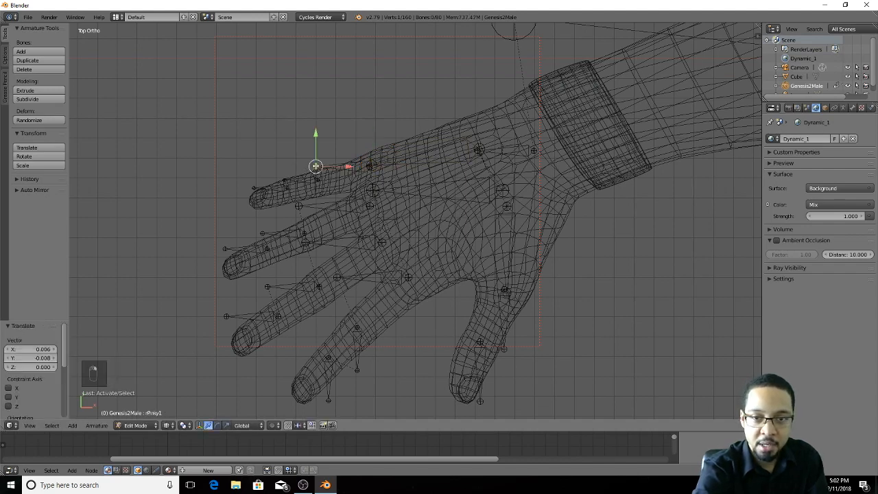
{"action": "key", "text": "g"}
{"action": "left_click", "coordinate": [319, 180]}
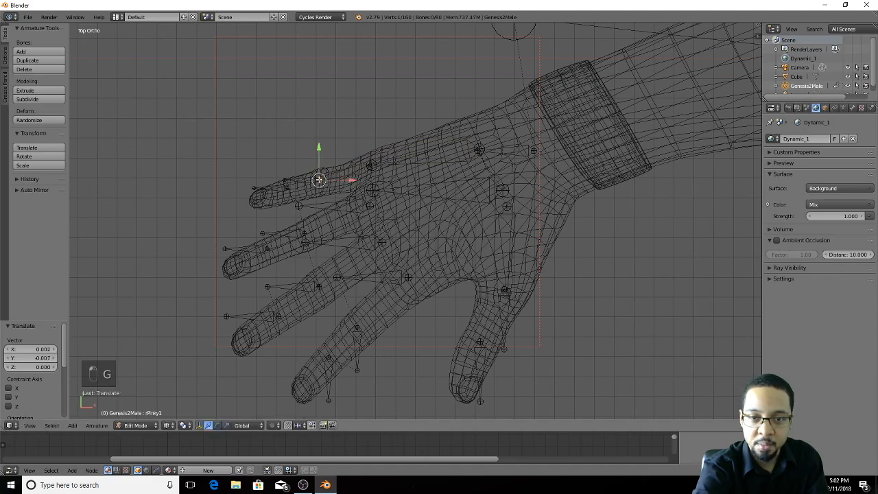
{"action": "scroll", "coordinate": [322, 182], "scroll_direction": "up", "scroll_amount": 4}
{"action": "scroll", "coordinate": [356, 195], "scroll_direction": "up", "scroll_amount": 3}
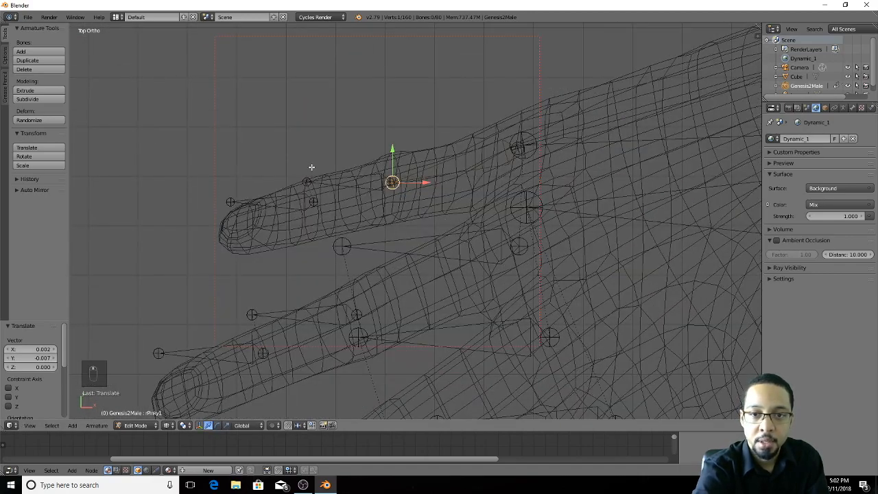
{"action": "right_click", "coordinate": [308, 182]}
{"action": "key", "text": "g"}
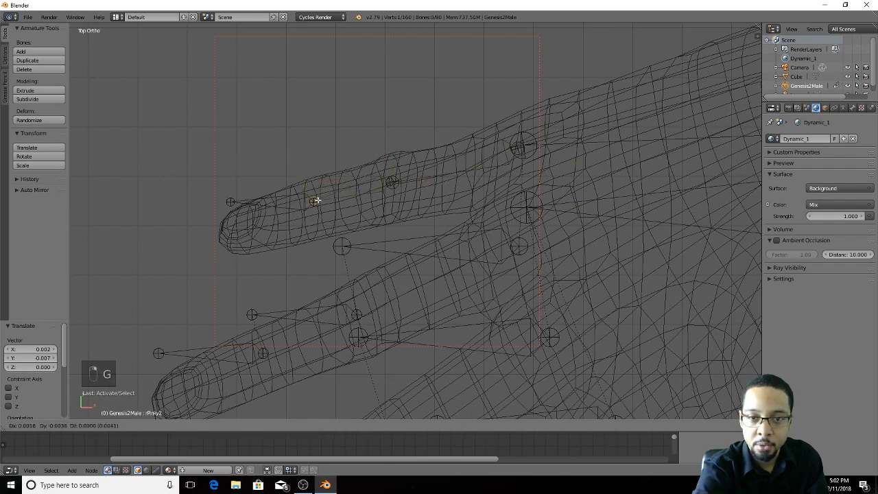
{"action": "left_click", "coordinate": [315, 201]}
{"action": "right_click", "coordinate": [229, 201]}
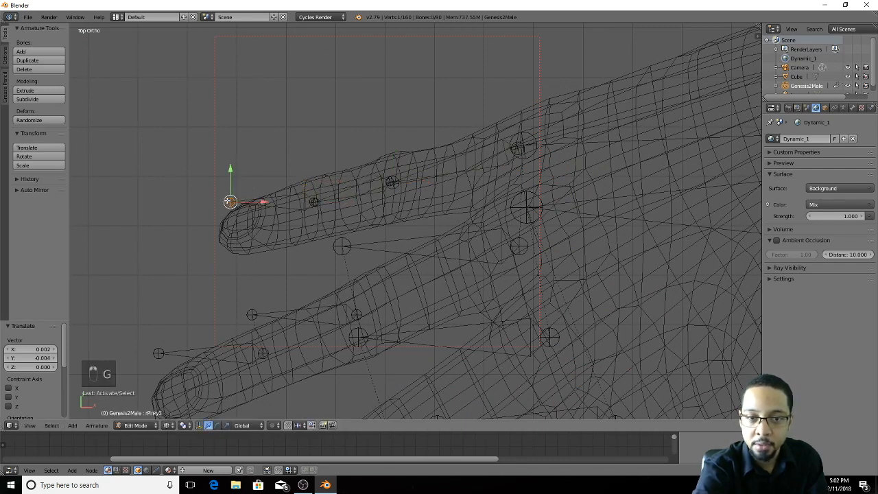
{"action": "key", "text": "g"}
{"action": "left_click", "coordinate": [216, 236]}
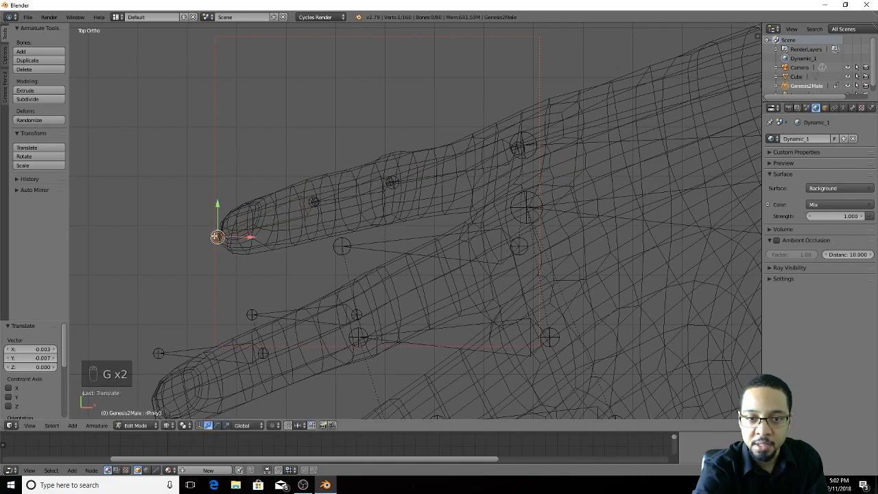
Step: Move the tips of rRing1 and rRing2 onto the start of their next bones, and rRing3's tip to the ring fingertip
{"action": "middle_click_drag", "start_coordinate": [409, 235], "coordinate": [375, 171], "text": "shift"}
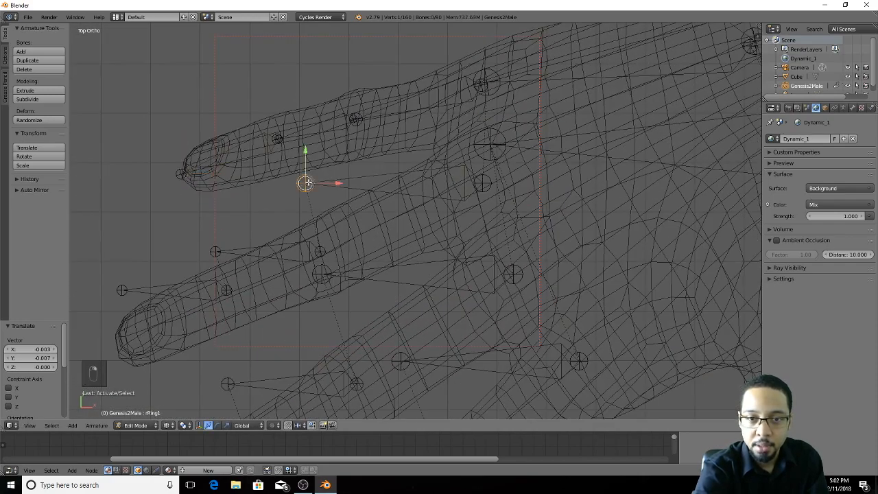
{"action": "right_click", "coordinate": [320, 272]}
{"action": "key", "text": "g"}
{"action": "left_click", "coordinate": [325, 252]}
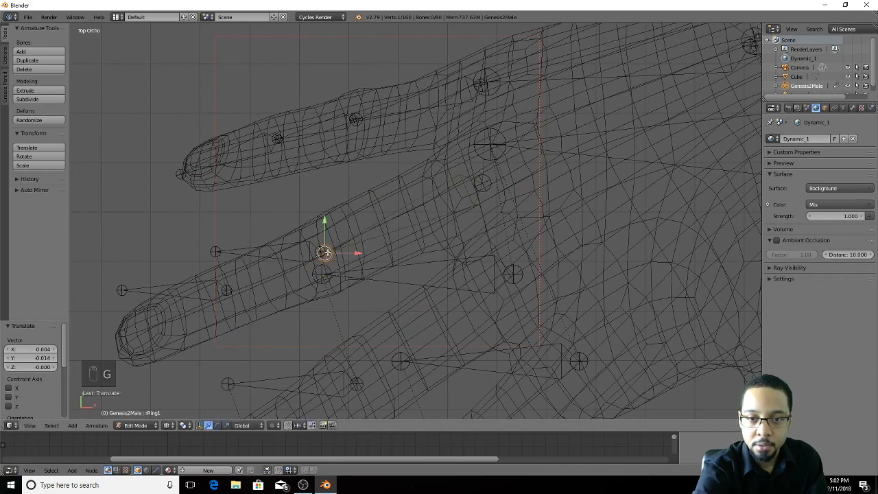
{"action": "right_click", "coordinate": [216, 251]}
{"action": "key", "text": "g"}
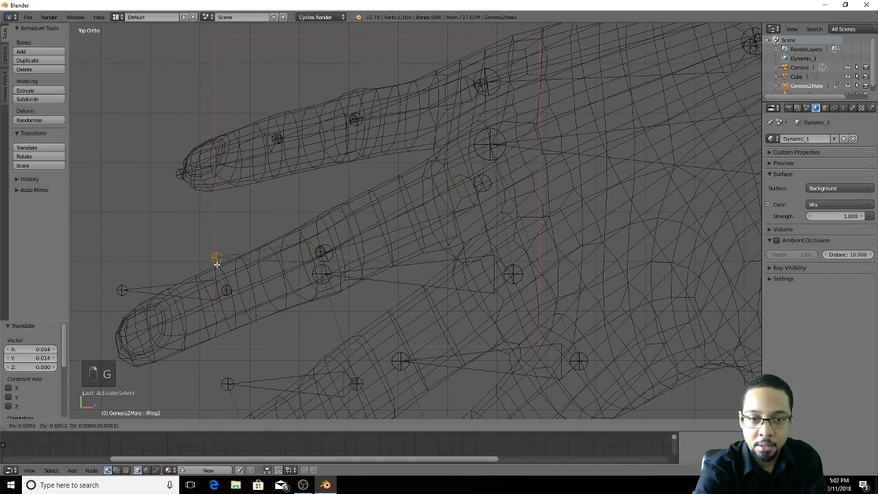
{"action": "left_click", "coordinate": [220, 285]}
{"action": "right_click", "coordinate": [123, 290]}
{"action": "key", "text": "g"}
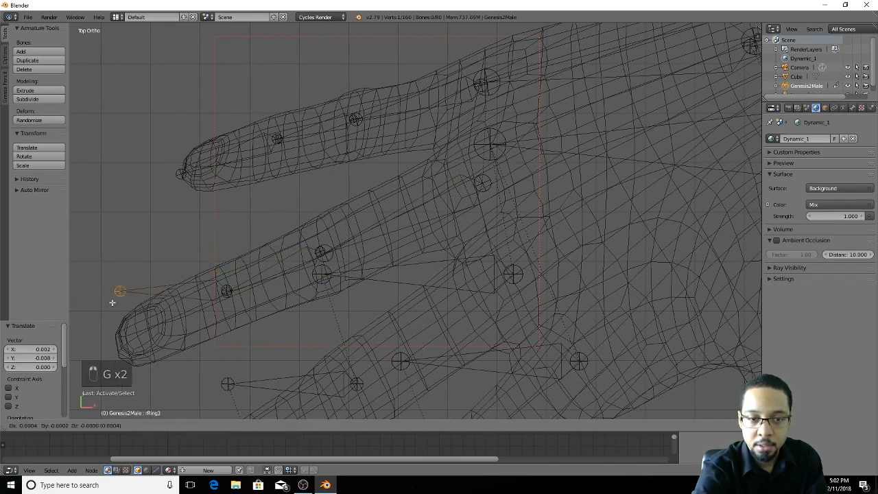
{"action": "left_click", "coordinate": [111, 350]}
Step: Move the tips of rMid1 and rMid2 onto the start of their next bones, and rMid3's tip to the middle fingertip
{"action": "middle_click_drag", "start_coordinate": [254, 326], "coordinate": [202, 176], "text": "shift"}
{"action": "right_click", "coordinate": [230, 146]}
{"action": "key", "text": "g"}
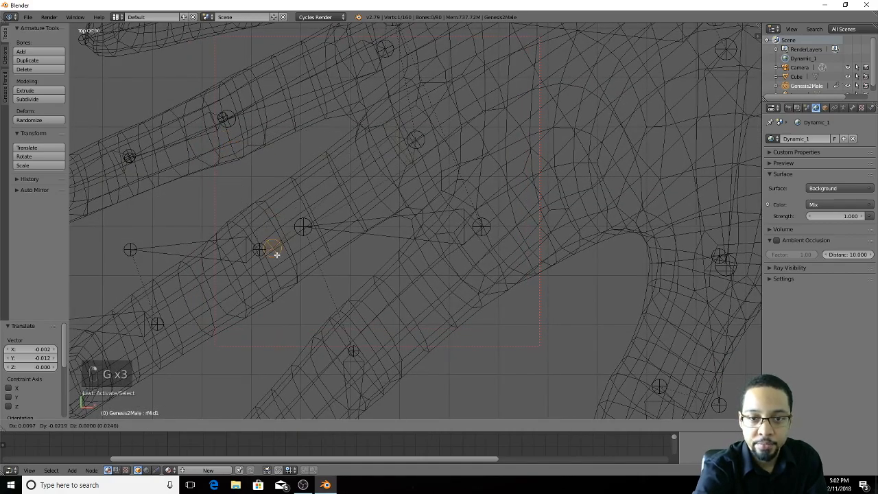
{"action": "left_click", "coordinate": [266, 254]}
{"action": "middle_click_drag", "start_coordinate": [269, 257], "coordinate": [441, 180], "text": "shift"}
{"action": "right_click", "coordinate": [304, 172]}
{"action": "key", "text": "g"}
{"action": "left_click", "coordinate": [324, 249]}
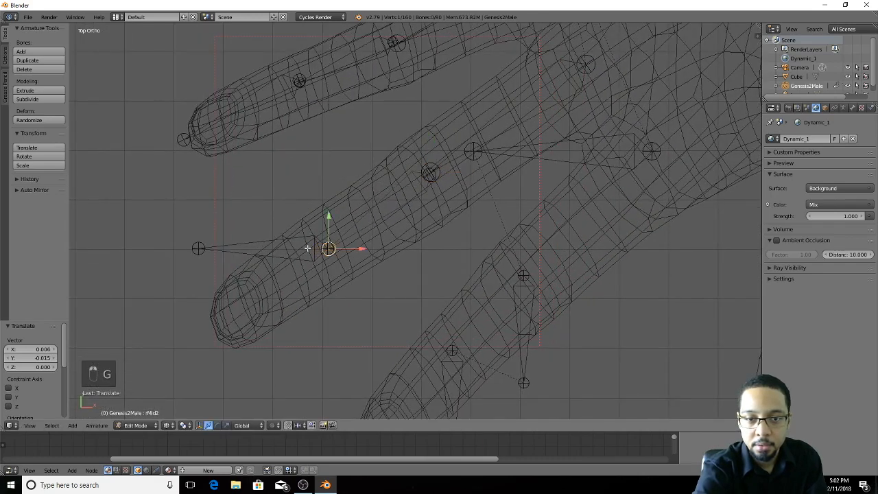
{"action": "right_click", "coordinate": [199, 247]}
{"action": "key", "text": "g"}
{"action": "left_click", "coordinate": [213, 335]}
Step: Check the realigned finger bones against the hand mesh in solid shading, and return to wireframe
{"action": "key", "text": "z"}
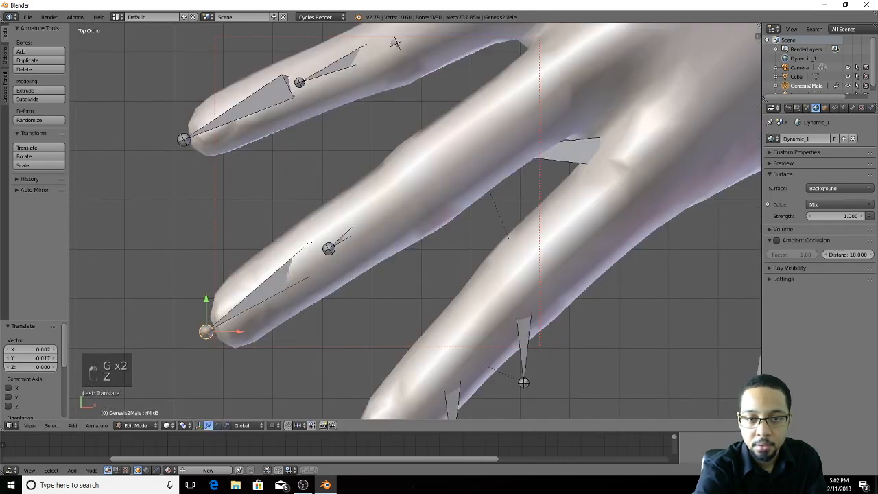
{"action": "scroll", "coordinate": [308, 243], "scroll_direction": "down", "scroll_amount": 2}
{"action": "middle_click_drag", "start_coordinate": [369, 210], "coordinate": [208, 253], "text": "shift"}
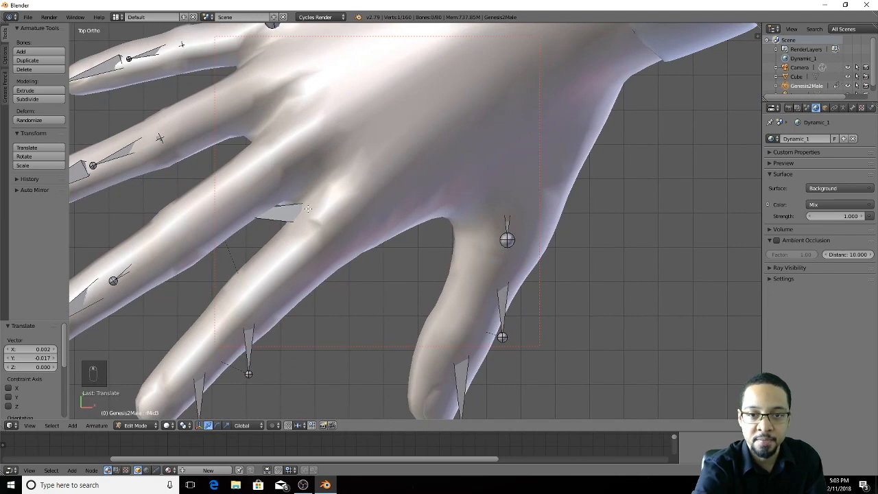
{"action": "scroll", "coordinate": [308, 209], "scroll_direction": "down", "scroll_amount": 2}
{"action": "key", "text": "z"}
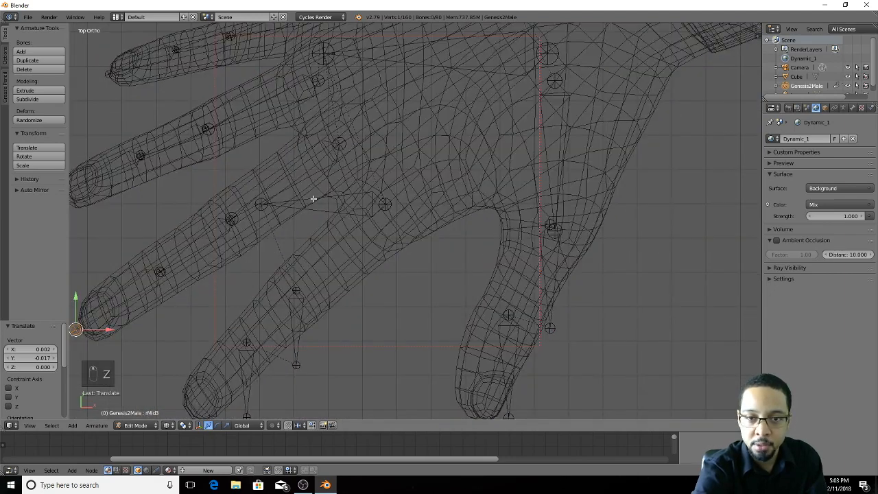
Step: Move the tips of rIndex1 and rIndex2 onto the start of their next bones, and rIndex3's tip to the index fingertip
{"action": "right_click", "coordinate": [261, 204]}
{"action": "key", "text": "g"}
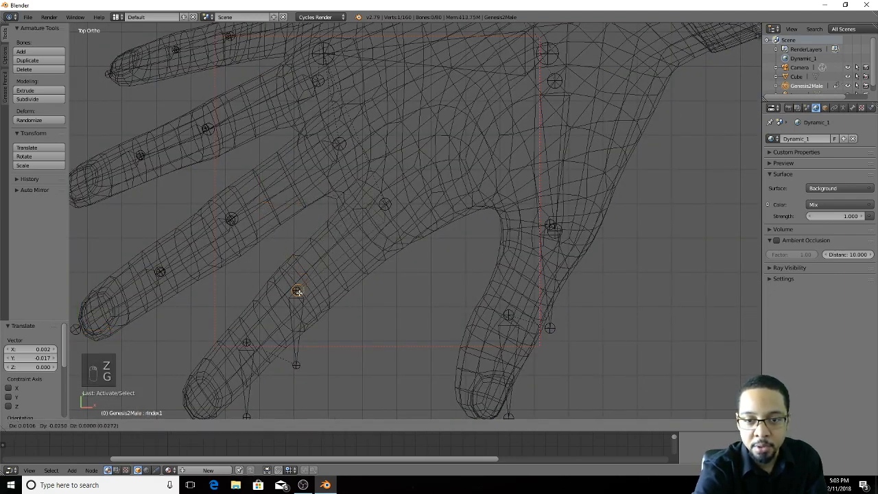
{"action": "left_click", "coordinate": [299, 292]}
{"action": "middle_click_drag", "start_coordinate": [303, 306], "coordinate": [374, 208], "text": "shift"}
{"action": "right_click", "coordinate": [366, 270]}
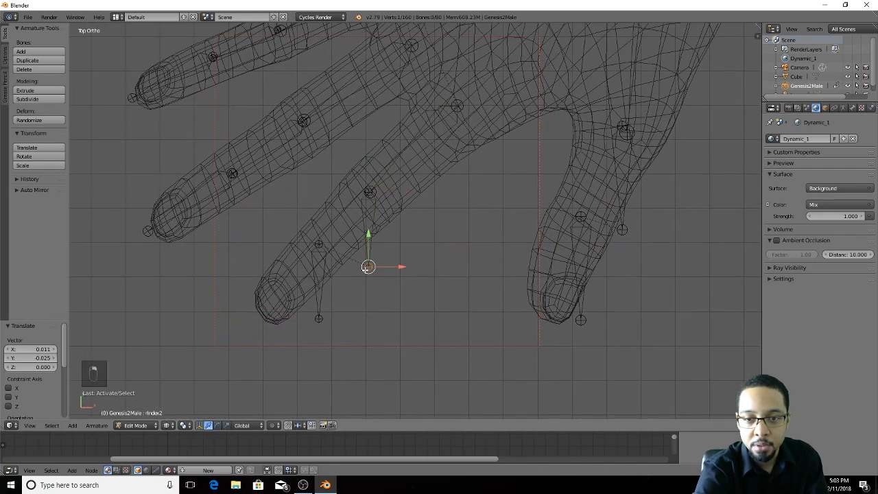
{"action": "key", "text": "g"}
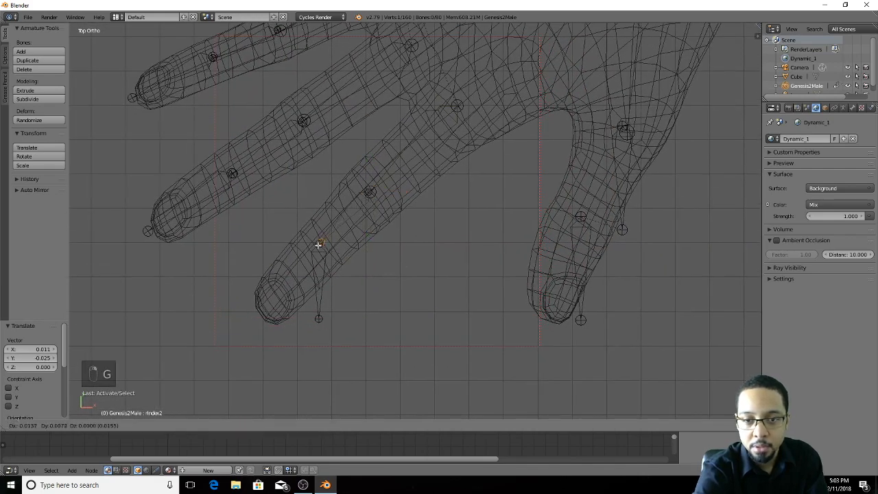
{"action": "left_click", "coordinate": [318, 245]}
{"action": "right_click", "coordinate": [318, 317]}
{"action": "key", "text": "g"}
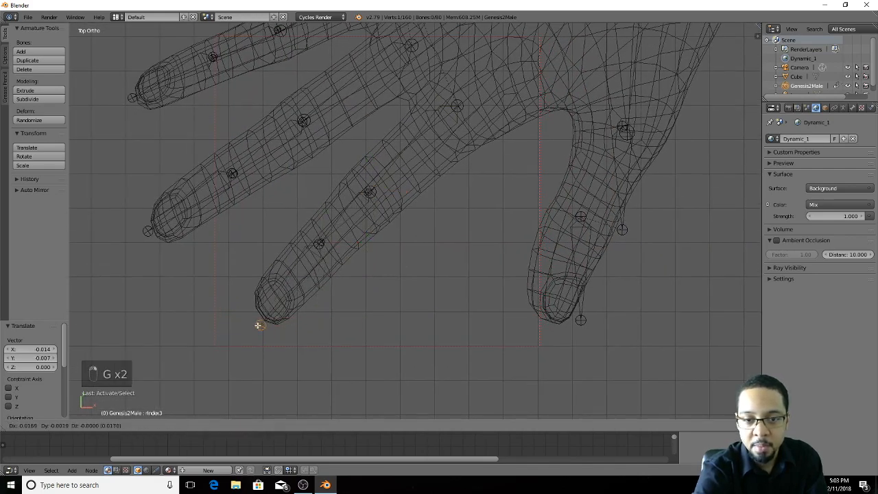
{"action": "left_click", "coordinate": [255, 319]}
Step: Move rThumb3's tip to the end of the thumb and rThumb2's tip onto the start of rThumb3
{"action": "middle_click_drag", "start_coordinate": [377, 283], "coordinate": [97, 255], "text": "shift"}
{"action": "right_click", "coordinate": [309, 302]}
{"action": "key", "text": "g"}
{"action": "left_click", "coordinate": [301, 298]}
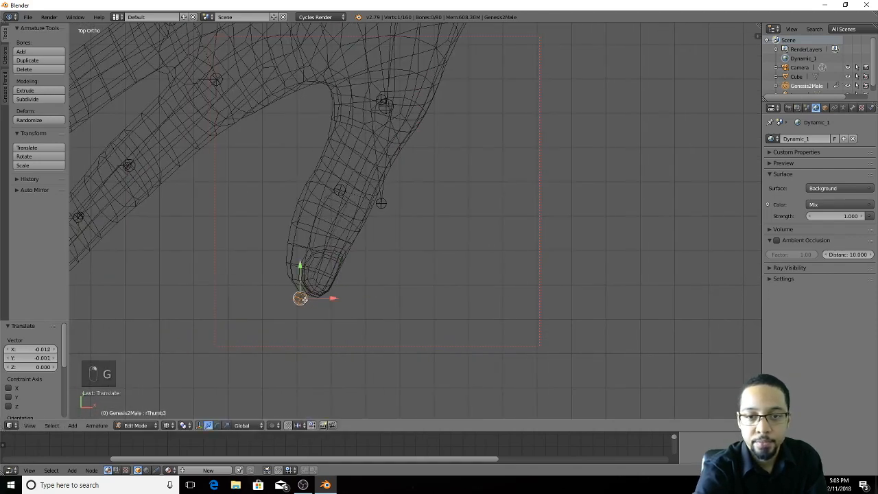
{"action": "right_click", "coordinate": [382, 204]}
{"action": "key", "text": "g"}
{"action": "left_click", "coordinate": [343, 198]}
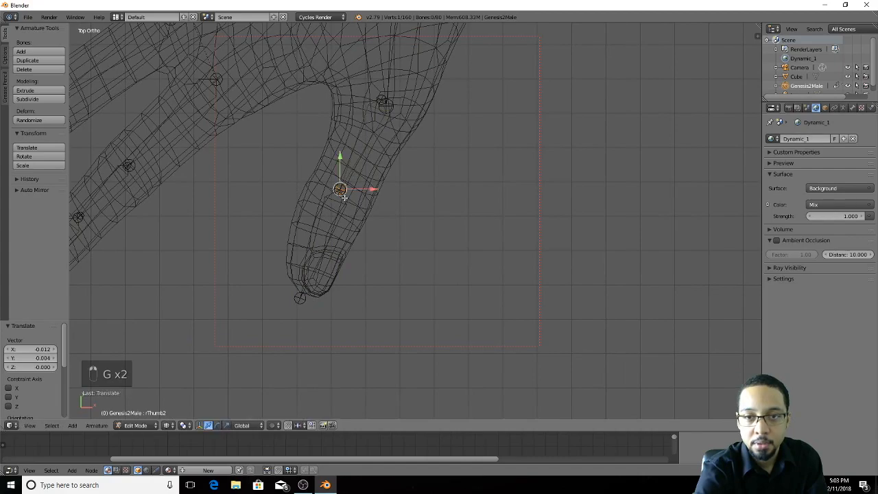
Step: Move the tip of the rCarpal1 bone into the palm, between the bases of the index and middle fingers
{"action": "middle_click_drag", "start_coordinate": [365, 188], "coordinate": [385, 391], "text": "shift"}
{"action": "middle_click_drag", "start_coordinate": [270, 203], "coordinate": [422, 245], "text": "shift"}
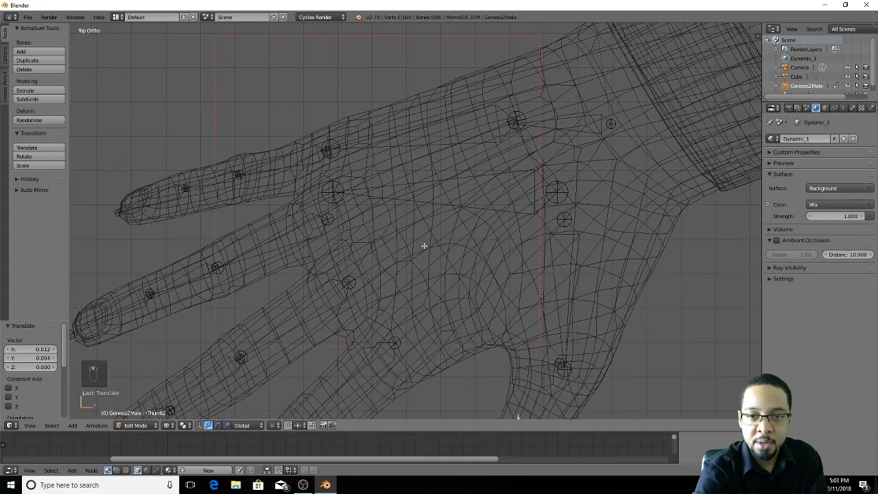
{"action": "right_click", "coordinate": [333, 190]}
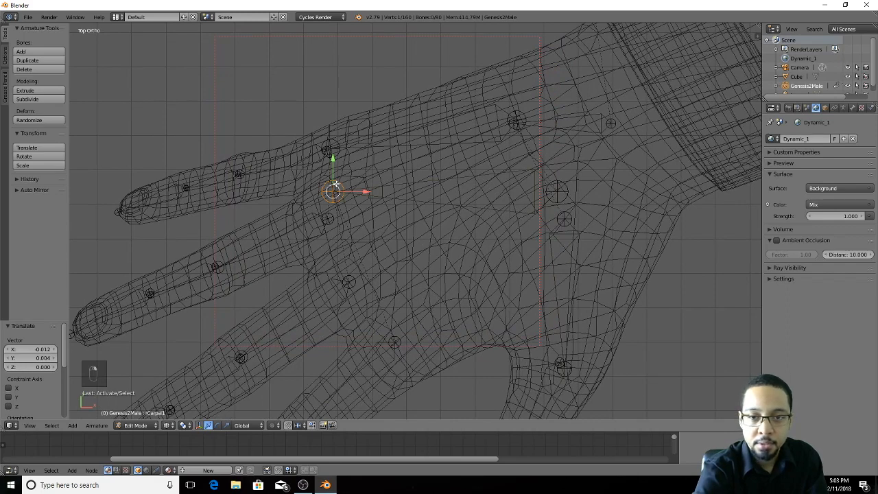
{"action": "key", "text": "g"}
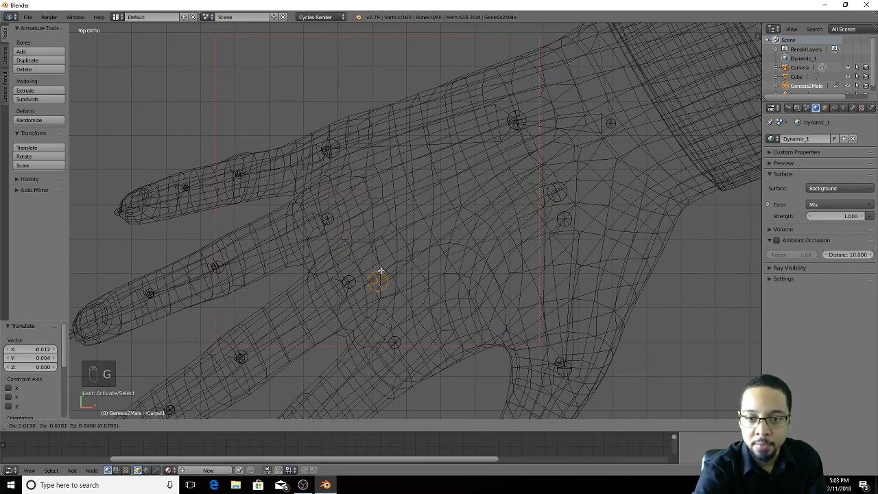
{"action": "left_click", "coordinate": [389, 294]}
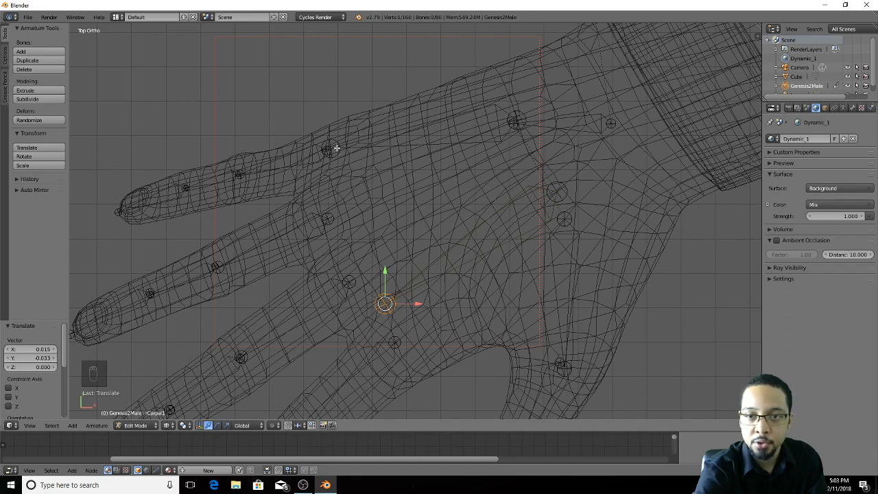
Step: Move the tip of the rCarpal2 bone between the bases of the little and ring fingers
{"action": "right_click", "coordinate": [331, 149]}
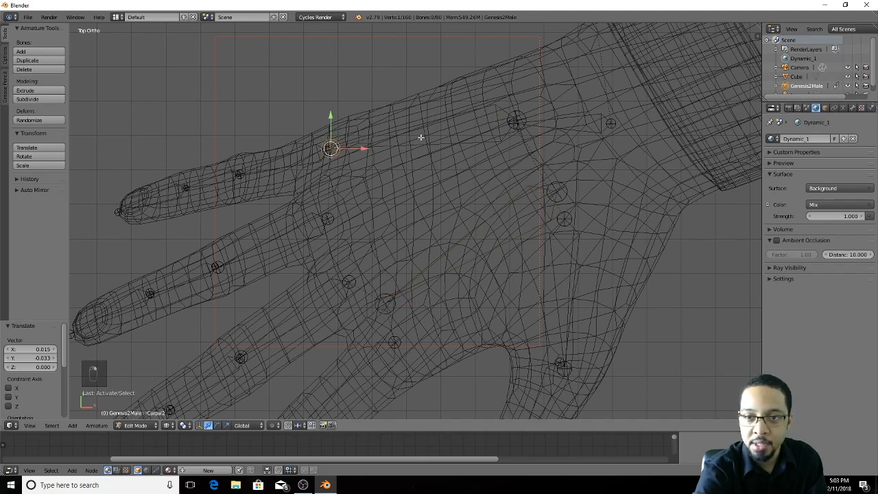
{"action": "right_click", "coordinate": [441, 118]}
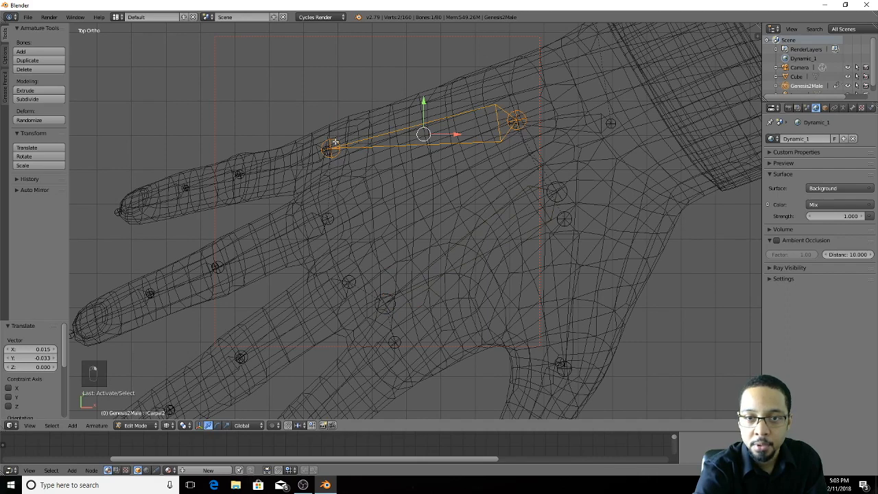
{"action": "right_click", "coordinate": [336, 142]}
{"action": "key", "text": "g"}
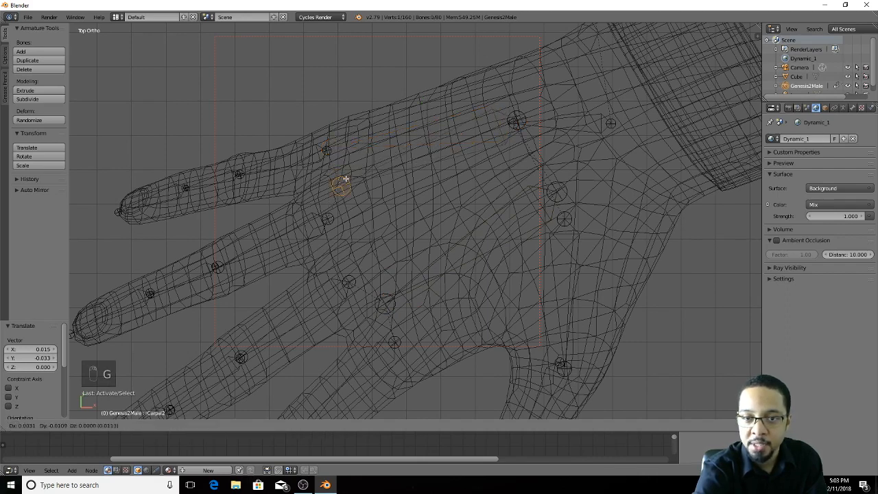
{"action": "left_click", "coordinate": [379, 176]}
Step: Examine the hand and arm bones against the mesh in solid shading, from above and on the whole standing figure
{"action": "key", "text": "z"}
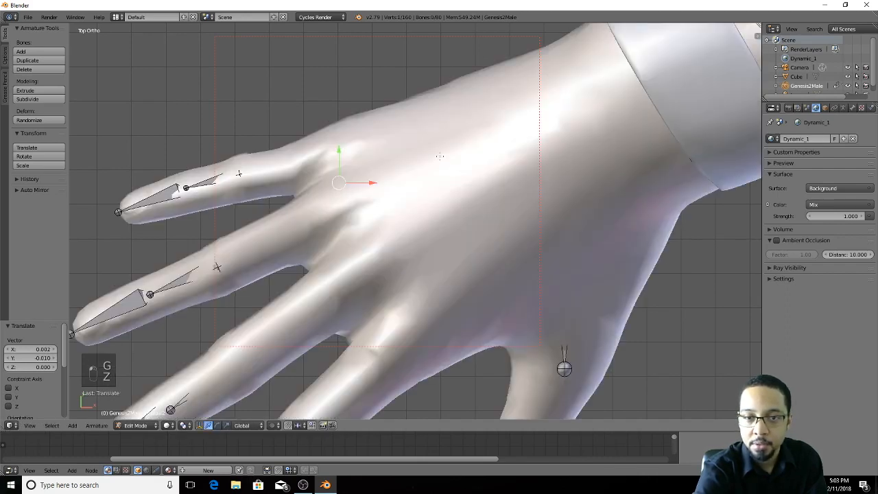
{"action": "scroll", "coordinate": [440, 157], "scroll_direction": "down", "scroll_amount": 4}
{"action": "middle_click_drag", "start_coordinate": [450, 151], "coordinate": [257, 244], "text": "shift"}
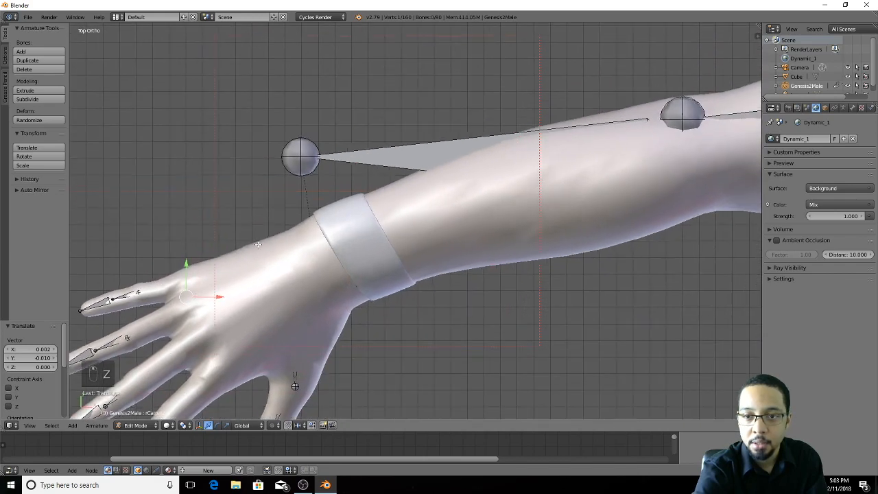
{"action": "scroll", "coordinate": [299, 206], "scroll_direction": "down", "scroll_amount": 4}
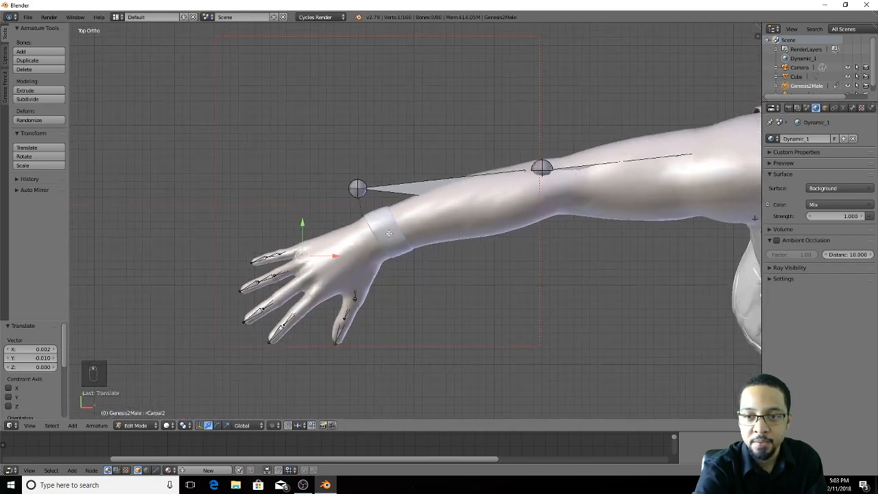
{"action": "middle_click_drag", "start_coordinate": [389, 233], "coordinate": [341, 249], "text": "shift"}
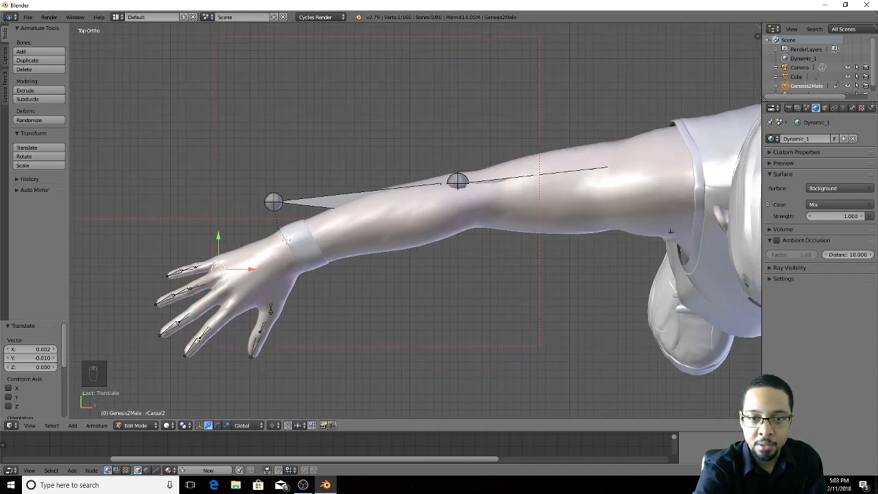
{"action": "scroll", "coordinate": [344, 239], "scroll_direction": "down", "scroll_amount": 3}
{"action": "scroll", "coordinate": [343, 226], "scroll_direction": "down", "scroll_amount": 2}
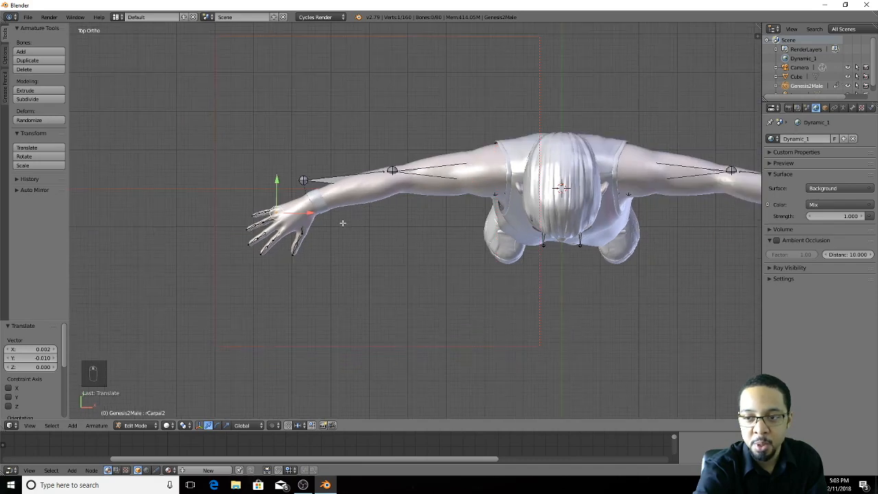
{"action": "middle_click_drag", "start_coordinate": [343, 223], "coordinate": [183, 213], "text": "shift"}
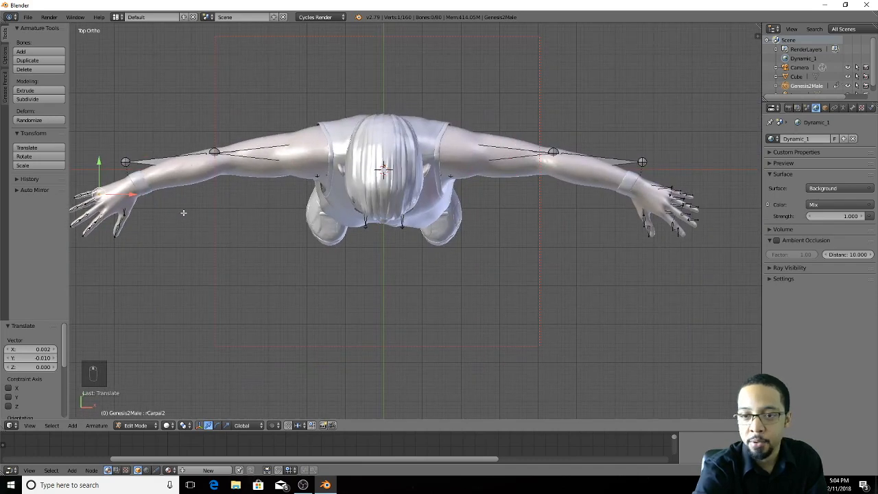
{"action": "middle_click_drag", "start_coordinate": [289, 249], "coordinate": [304, 154]}
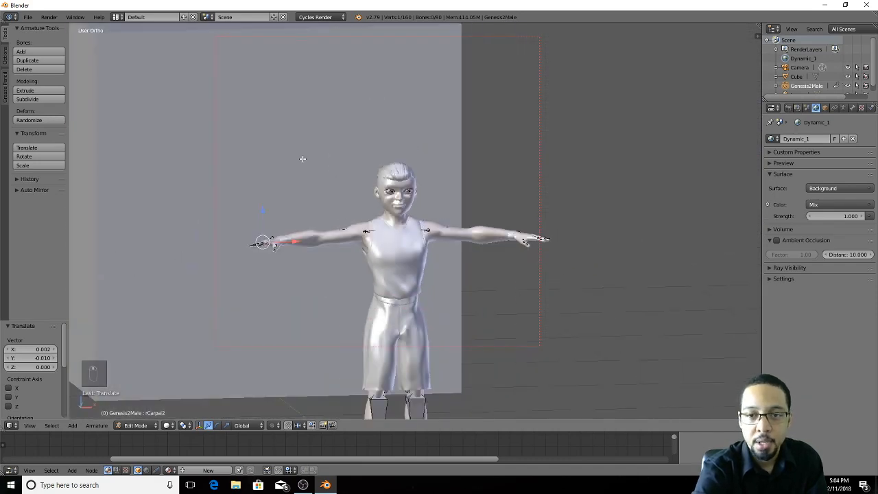
{"action": "scroll", "coordinate": [311, 171], "scroll_direction": "down", "scroll_amount": 2}
{"action": "middle_click_drag", "start_coordinate": [377, 348], "coordinate": [352, 264]}
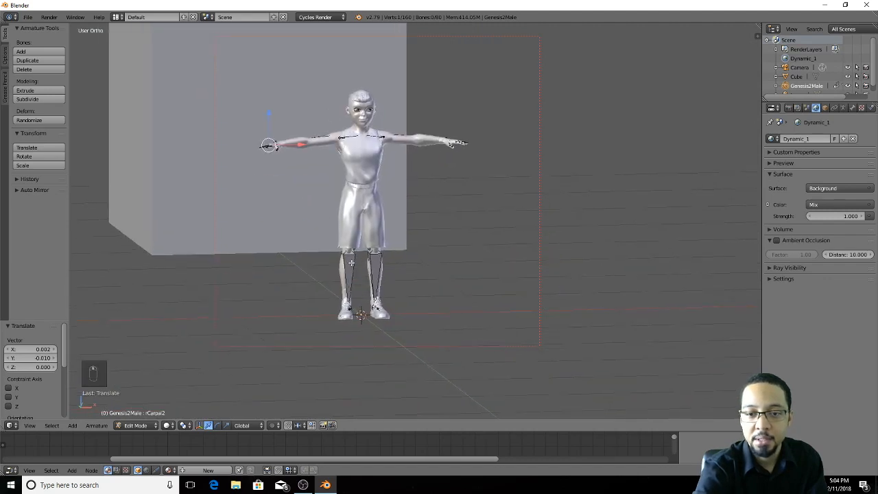
Step: Replace the node editor with the Timeline and review the character's running animation in Object Mode, stopping at frame 11
{"action": "left_click", "coordinate": [14, 472]}
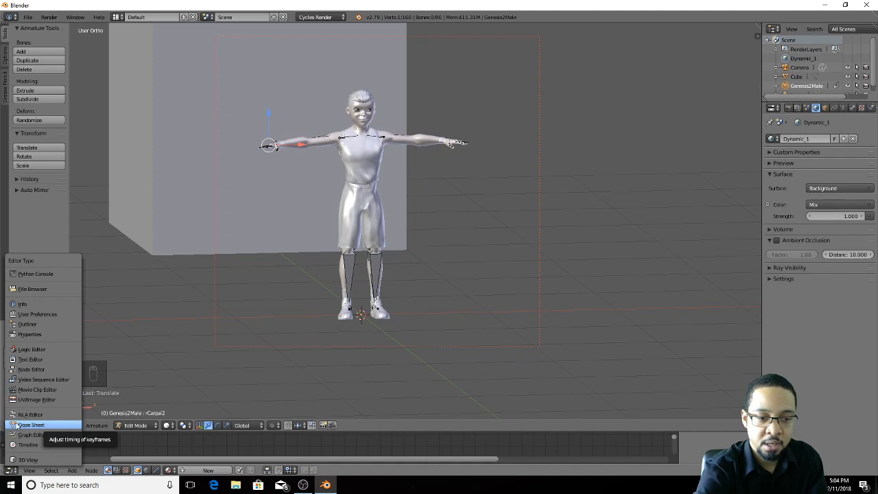
{"action": "left_click", "coordinate": [29, 444]}
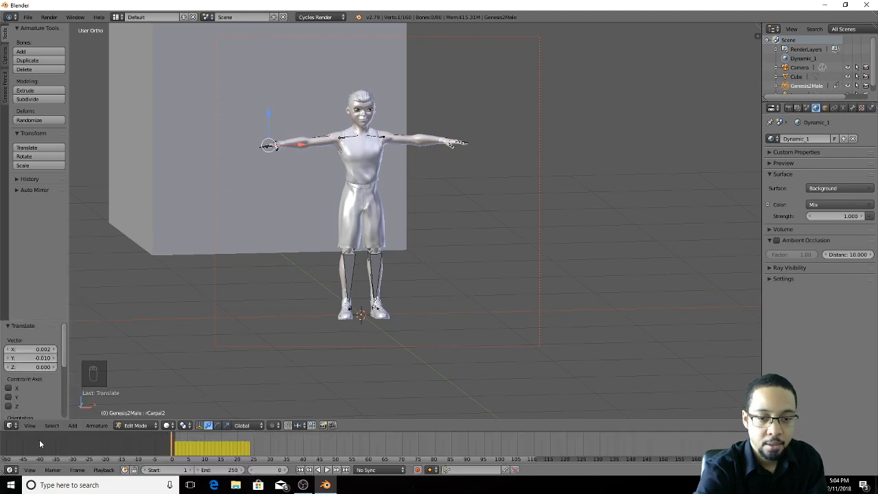
{"action": "key", "text": "alt+a"}
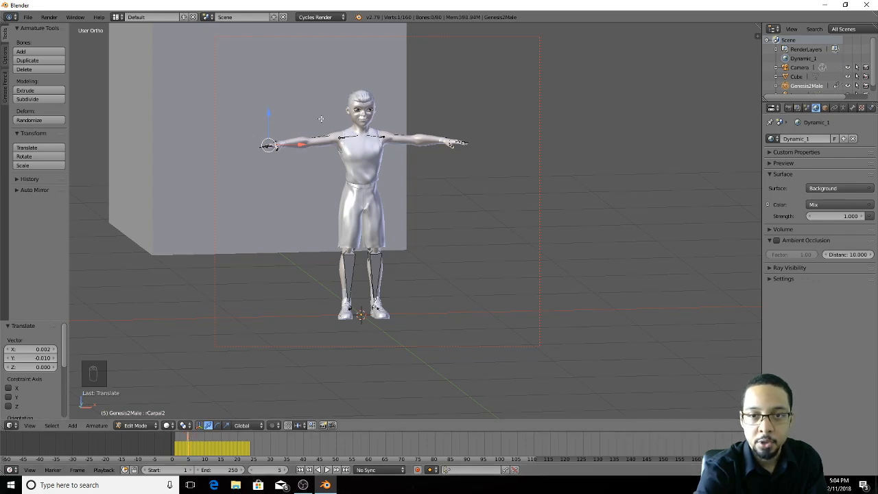
{"action": "key", "text": "Tab"}
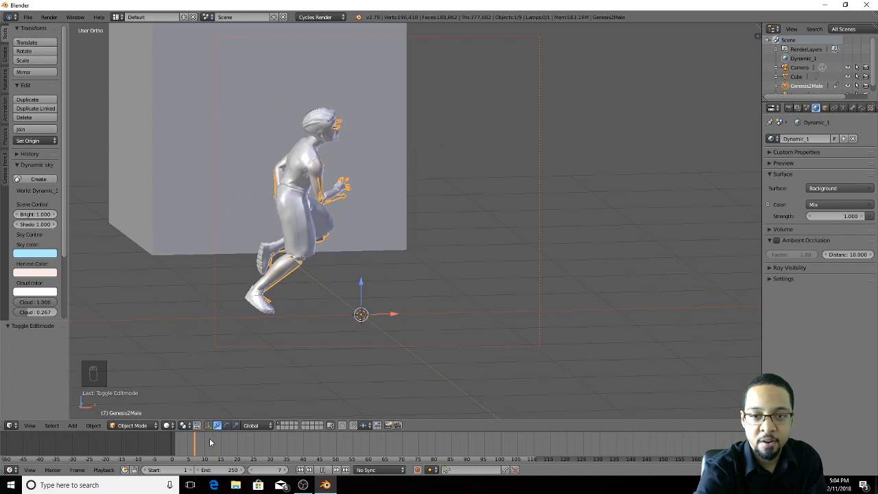
{"action": "left_click_drag", "start_coordinate": [210, 440], "coordinate": [209, 438]}
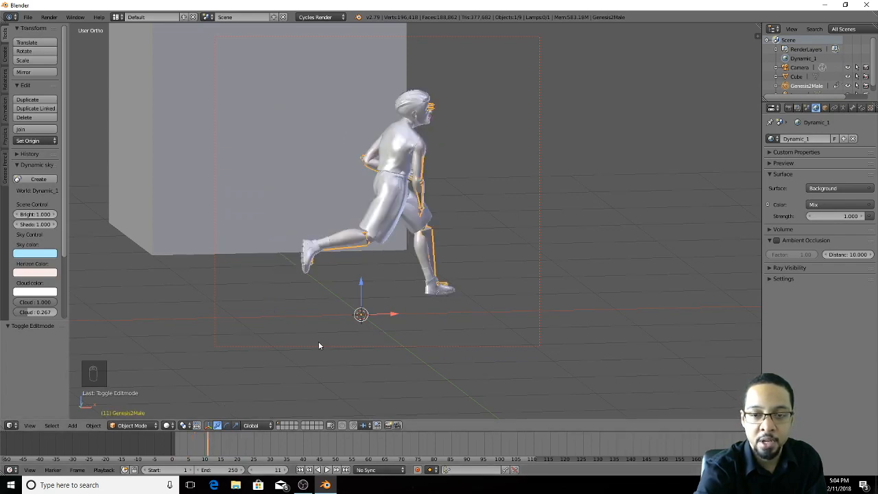
{"action": "middle_click_drag", "start_coordinate": [450, 214], "coordinate": [224, 204]}
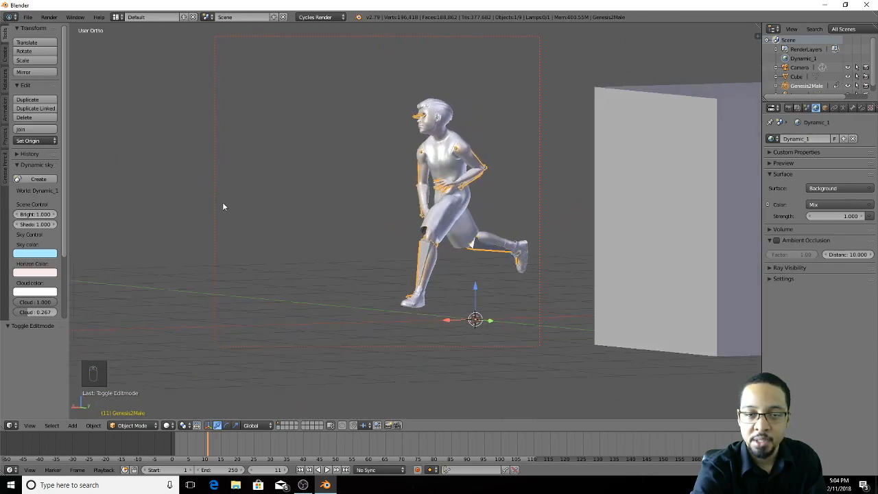